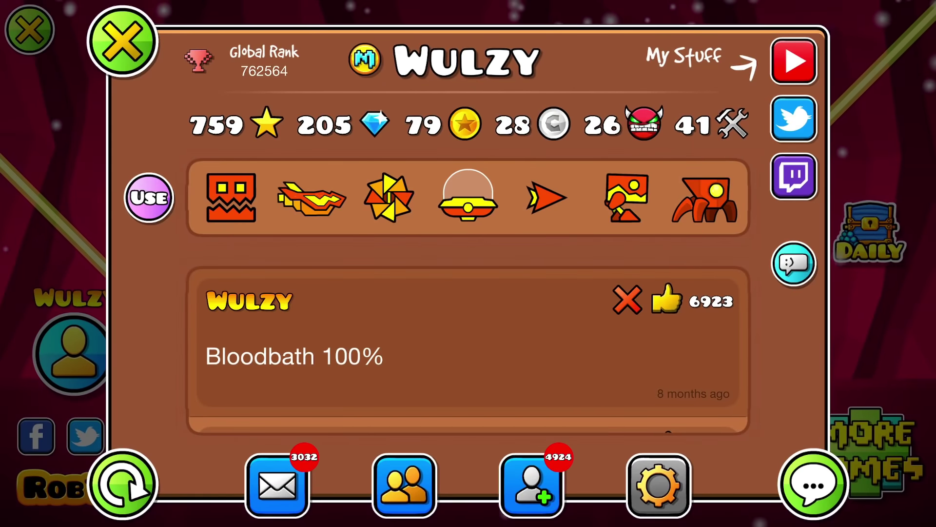
pyautogui.press('Escape')
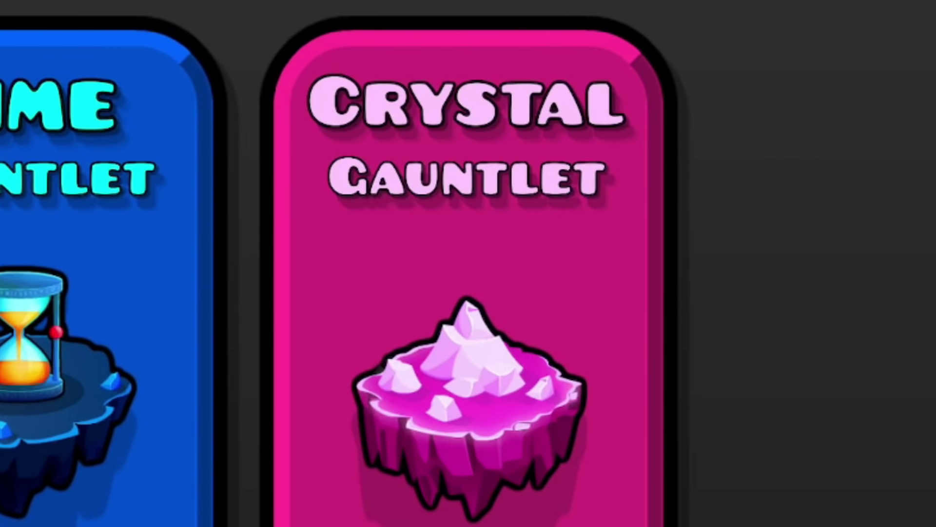
pyautogui.click(487, 447)
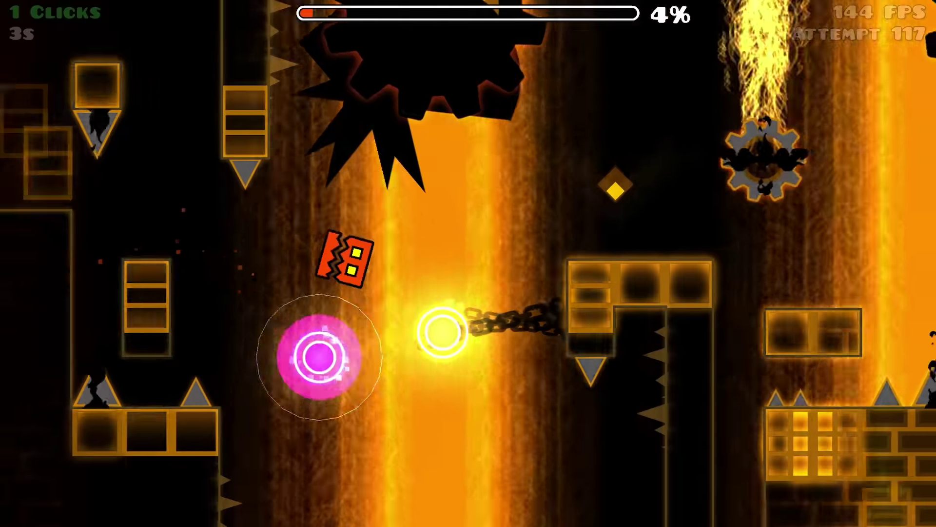
pyautogui.press('space')
pyautogui.press('space')
pyautogui.press('space')
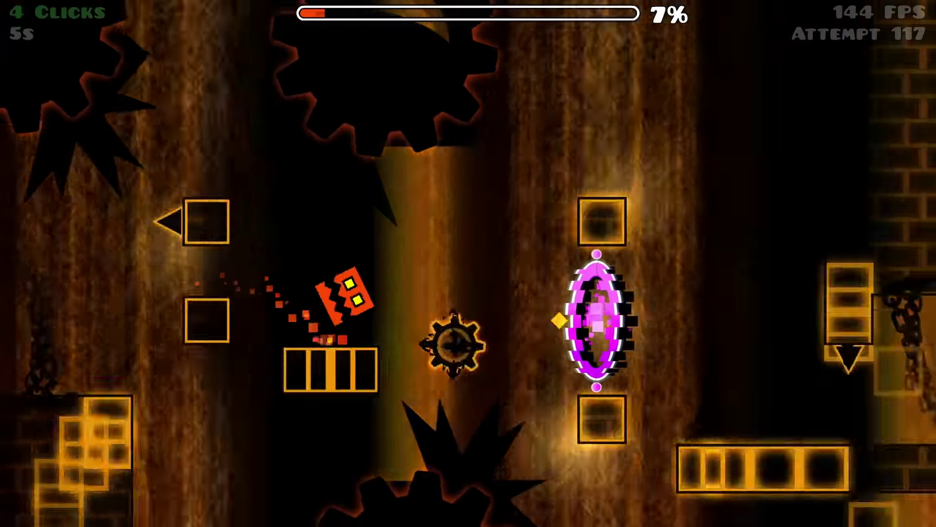
pyautogui.press('space')
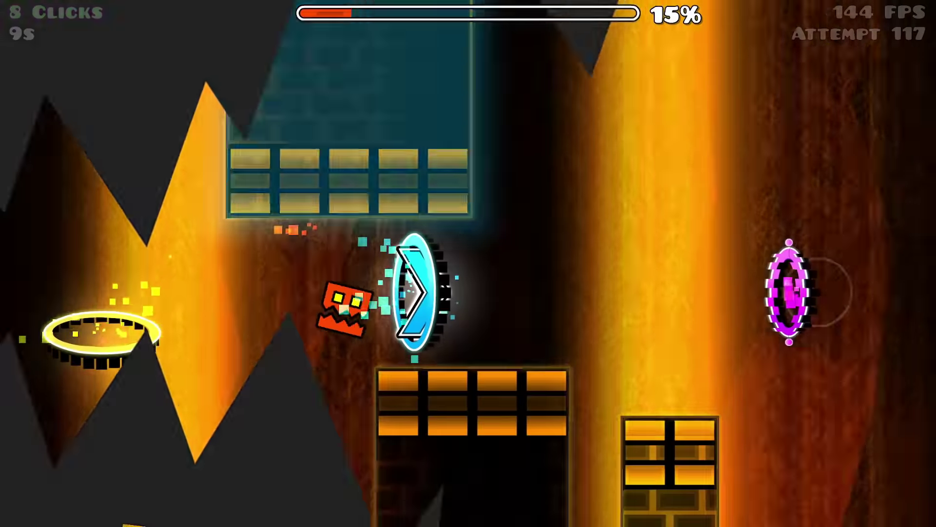
pyautogui.press('space')
pyautogui.press('space')
pyautogui.press('space')
pyautogui.press('space')
pyautogui.press('space')
pyautogui.press('space')
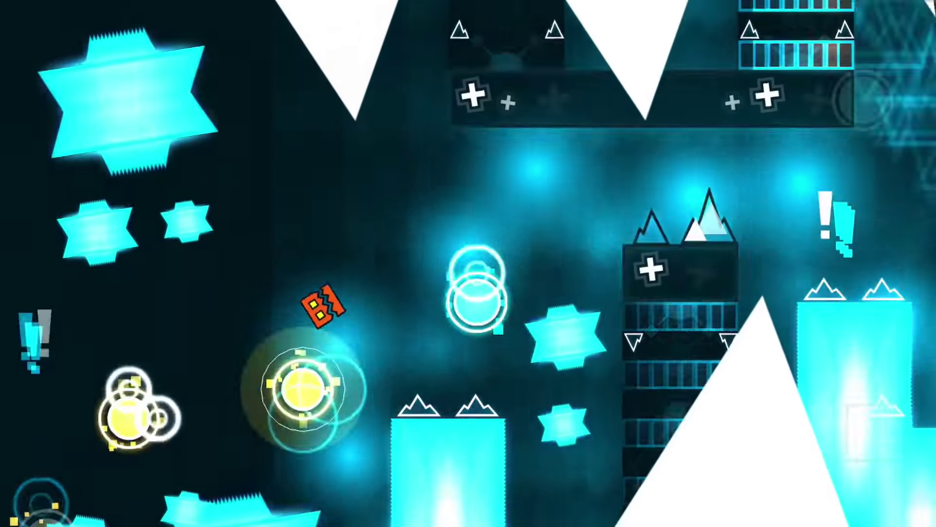
pyautogui.press('space')
pyautogui.press('space')
pyautogui.press('space')
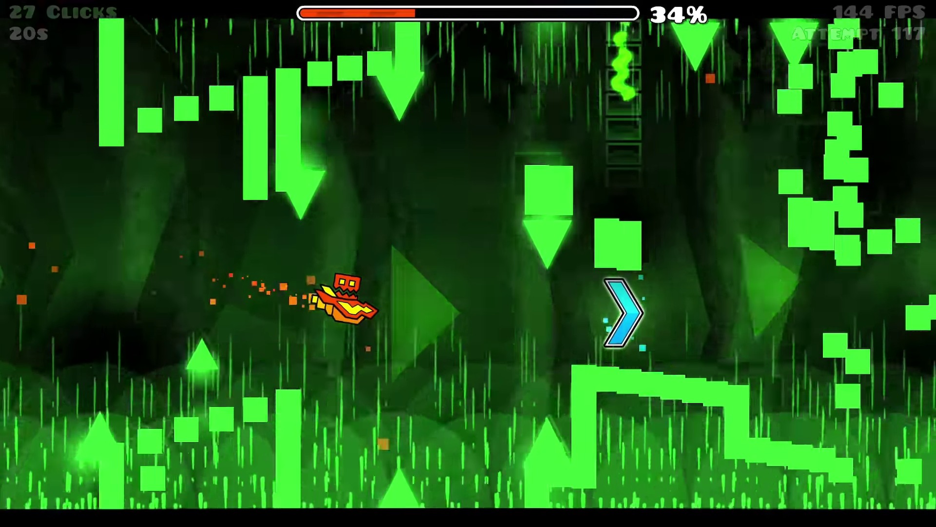
pyautogui.press('space')
pyautogui.press('space')
pyautogui.press('space')
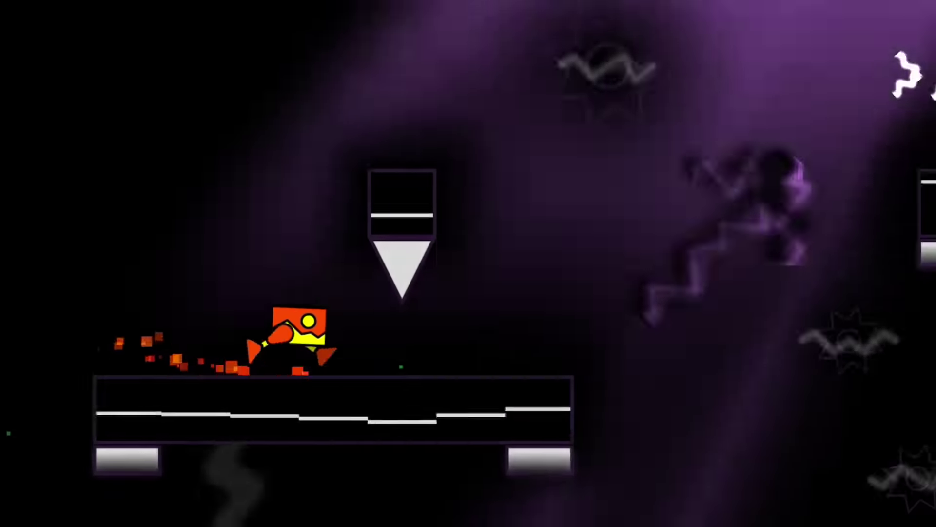
pyautogui.press('space')
pyautogui.press('space')
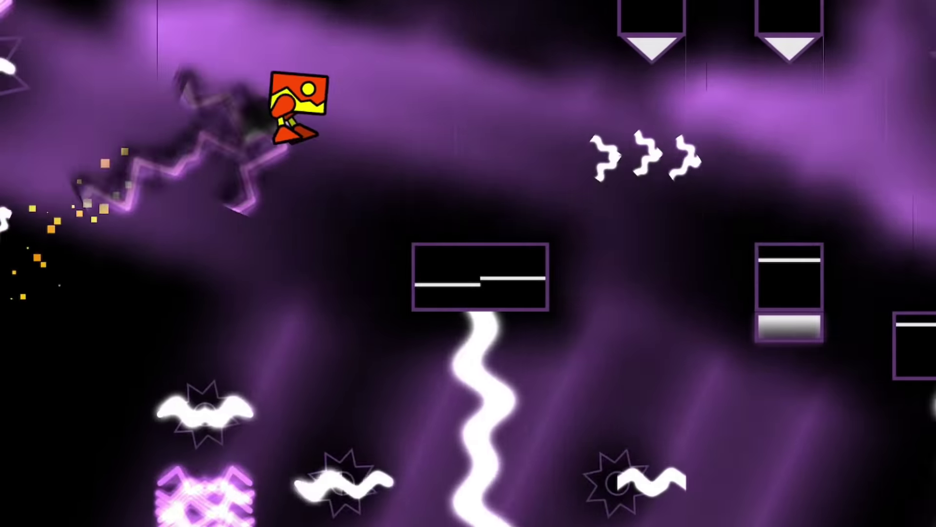
pyautogui.press('space')
pyautogui.press('space')
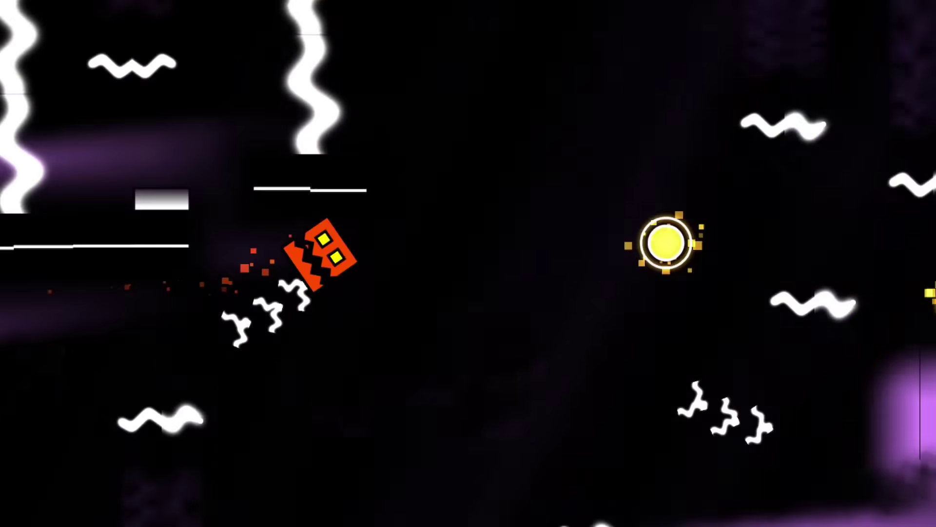
pyautogui.press('space')
pyautogui.press('space')
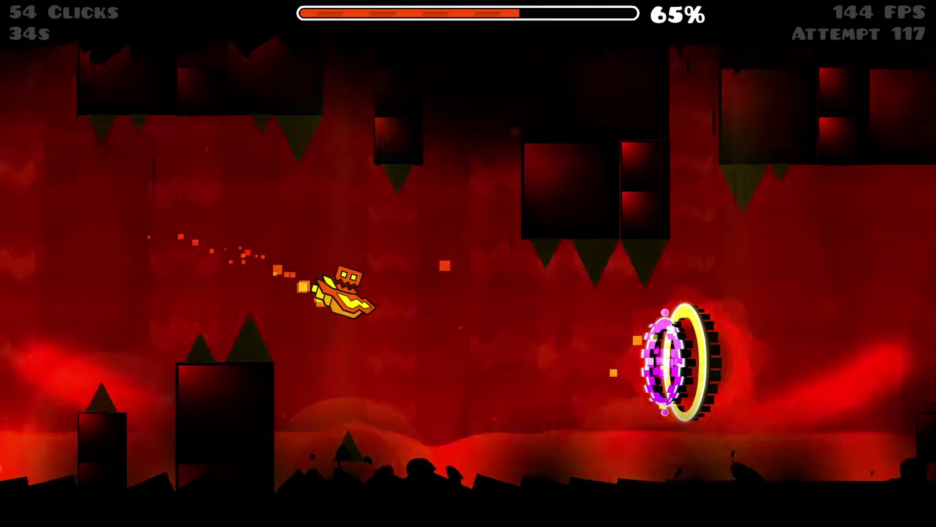
pyautogui.press('space')
pyautogui.press('space')
pyautogui.press('space')
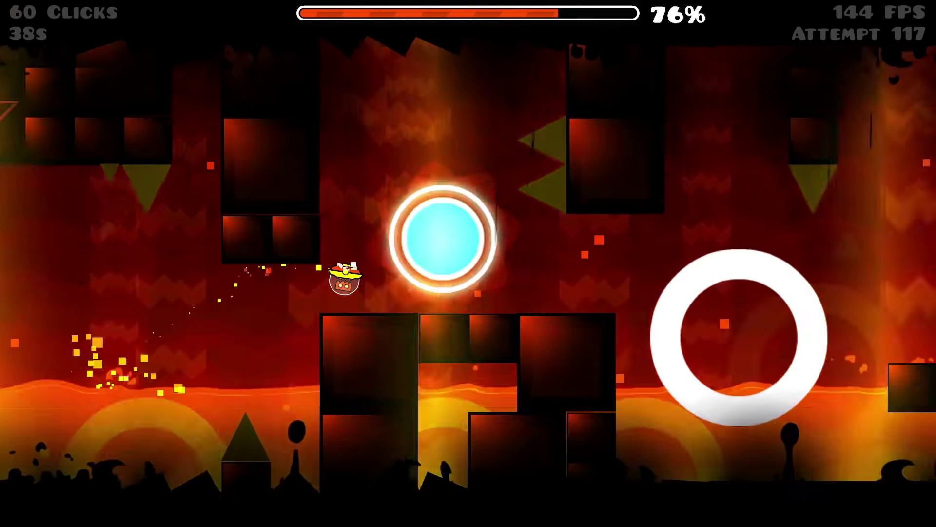
pyautogui.press('space')
pyautogui.press('space')
pyautogui.press('space')
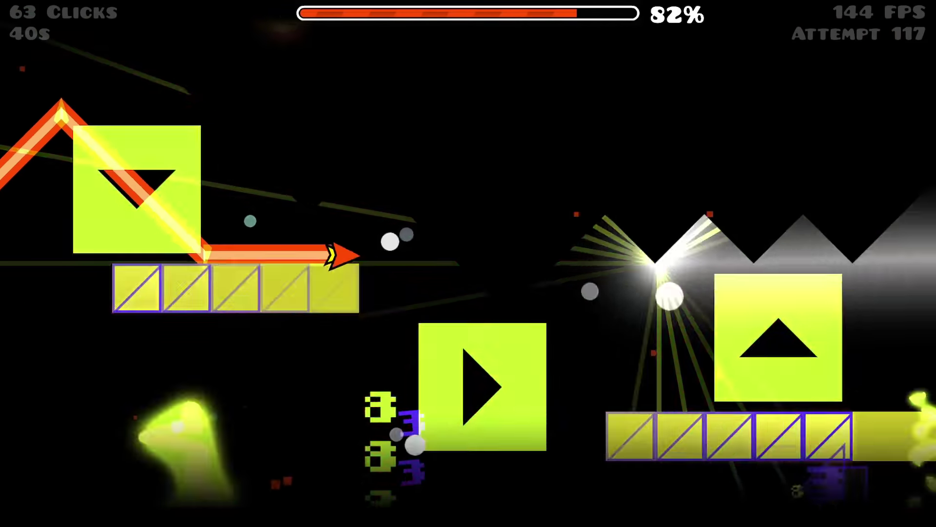
pyautogui.press('space')
pyautogui.press('space')
pyautogui.press('space')
pyautogui.press('space')
pyautogui.press('space')
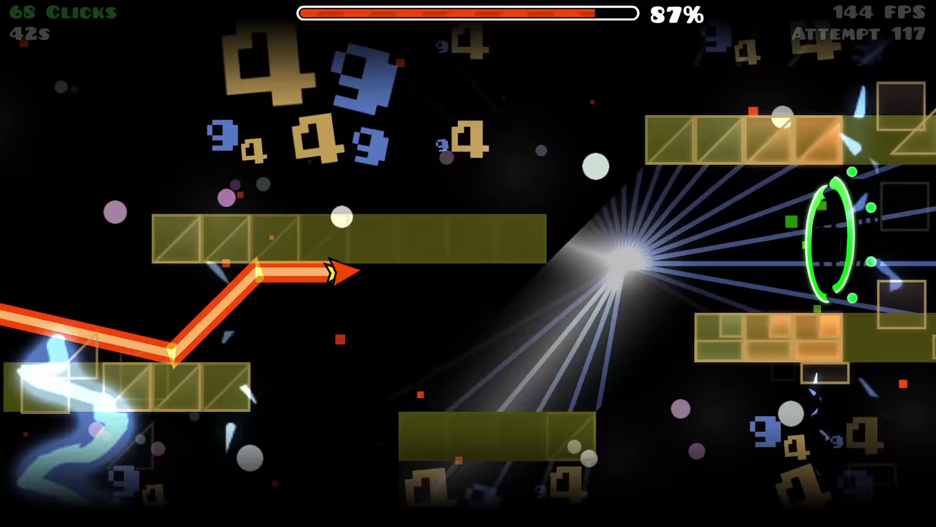
pyautogui.press('space')
pyautogui.press('space')
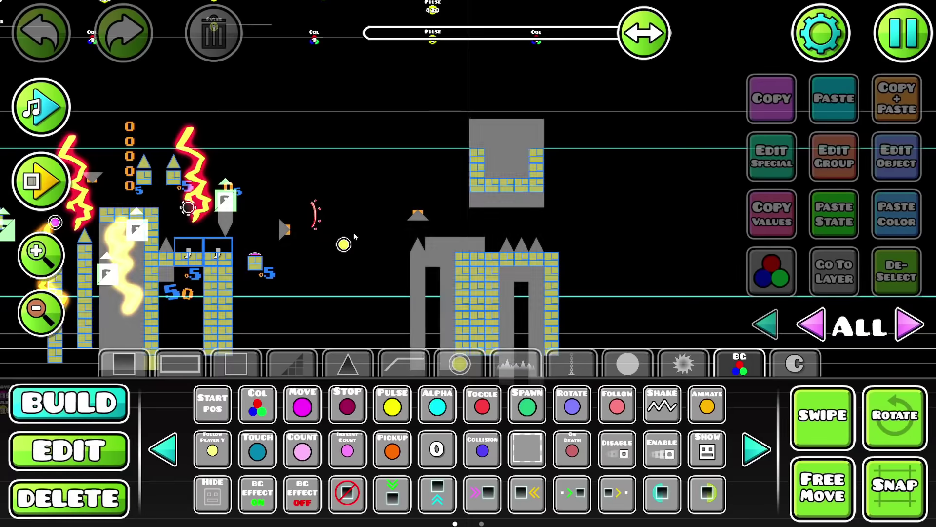
# Place a cube portal just beneath the hanging brick structure and confirm its group settings.
pyautogui.moveTo(355, 236)
pyautogui.mouseDown()
pyautogui.moveTo(542, 246)
pyautogui.moveTo(363, 243)
pyautogui.mouseUp()
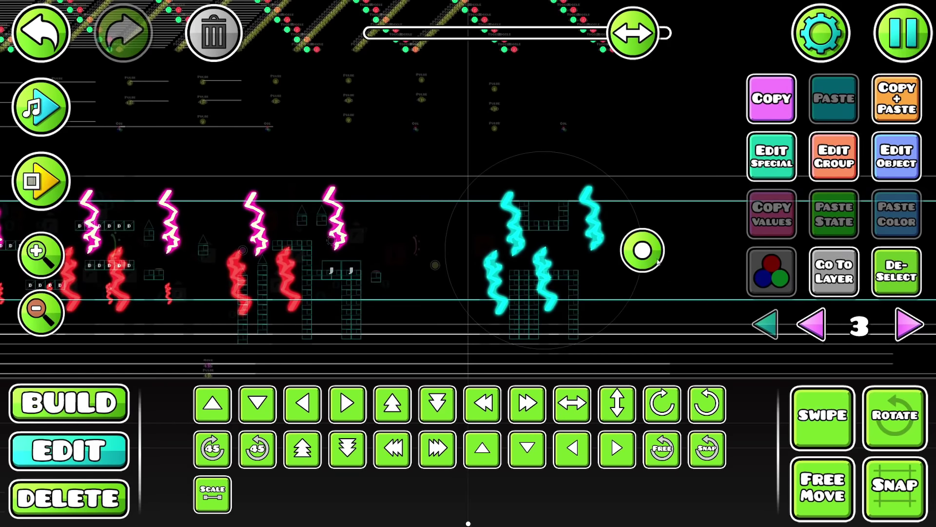
pyautogui.click(918, 262)
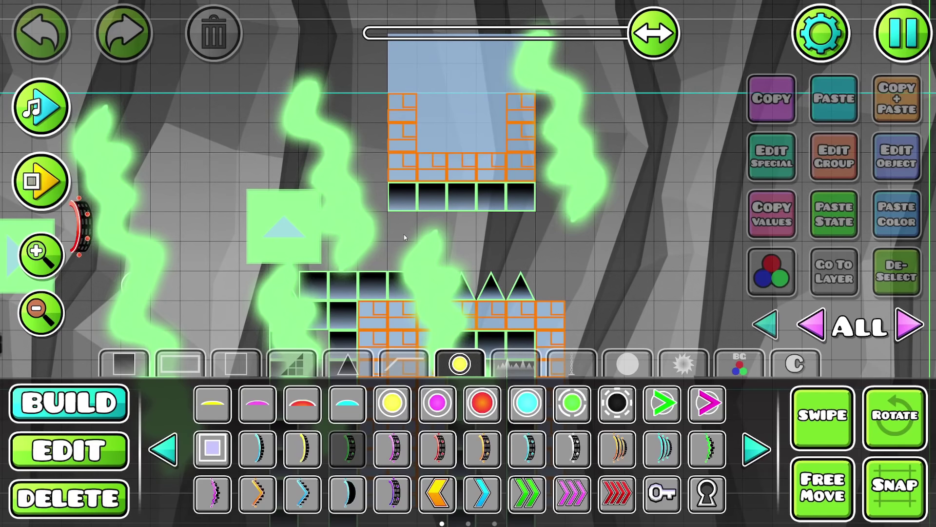
pyautogui.click(404, 238)
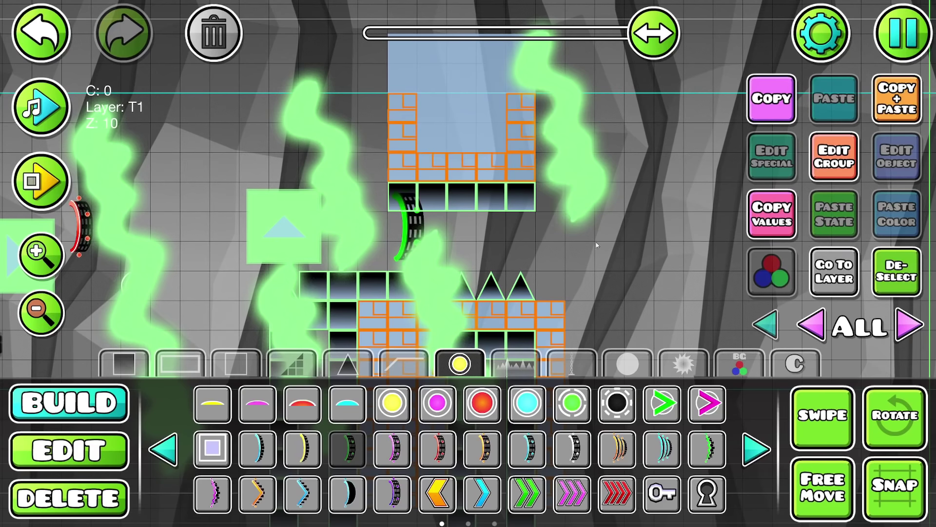
pyautogui.click(834, 174)
pyautogui.click(467, 481)
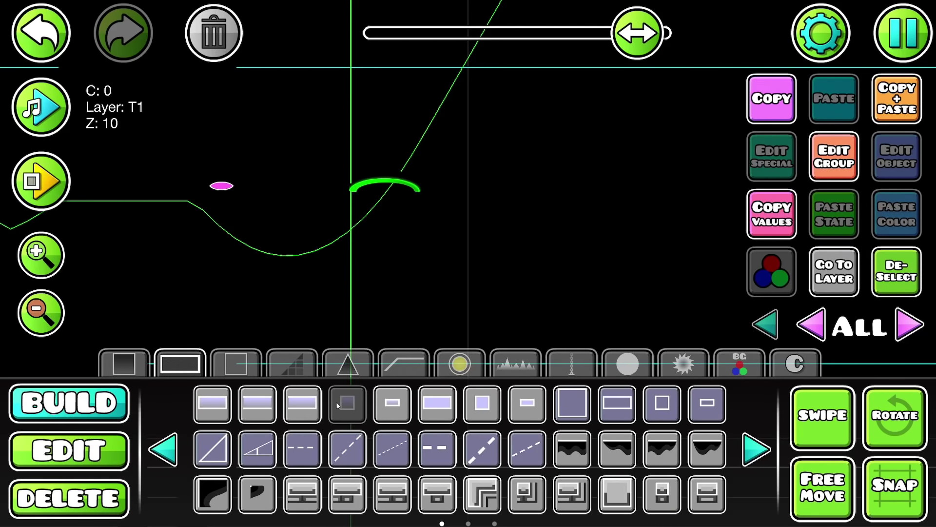
# Scale the selected horizontal gravity portal on the player path to 0.80.
pyautogui.click(96, 446)
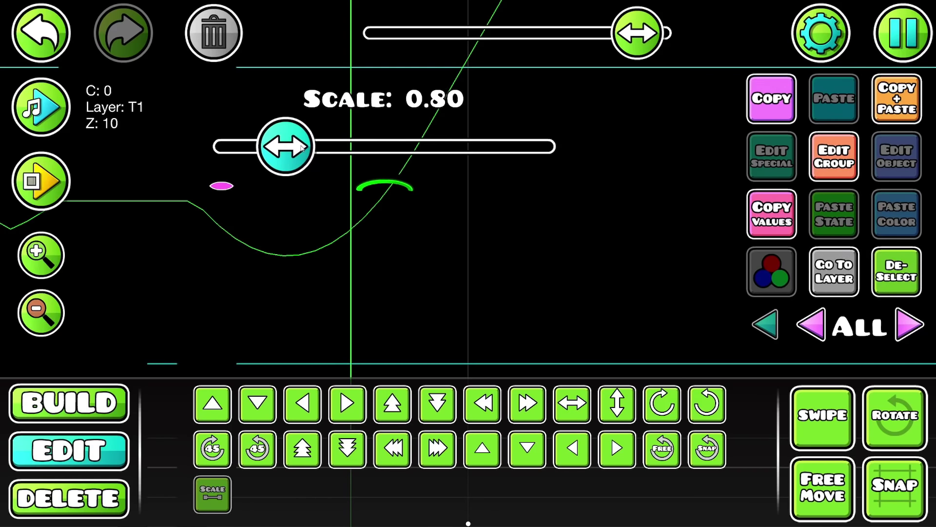
pyautogui.press('1')
pyautogui.click(374, 146)
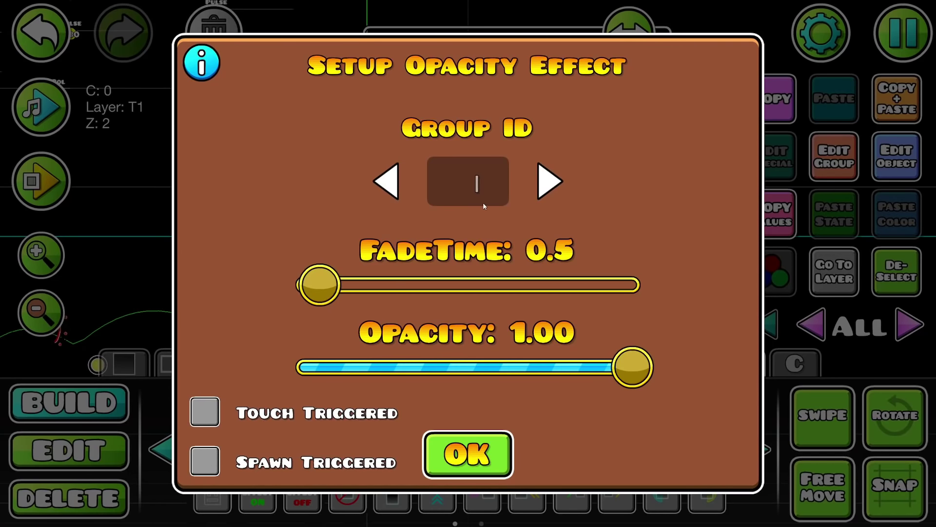
# Set the alpha trigger to fade group 431 to opacity 0.00 with a 0.5 fade time, and playtest the section.
pyautogui.moveTo(634, 359); pyautogui.dragTo(305, 366)
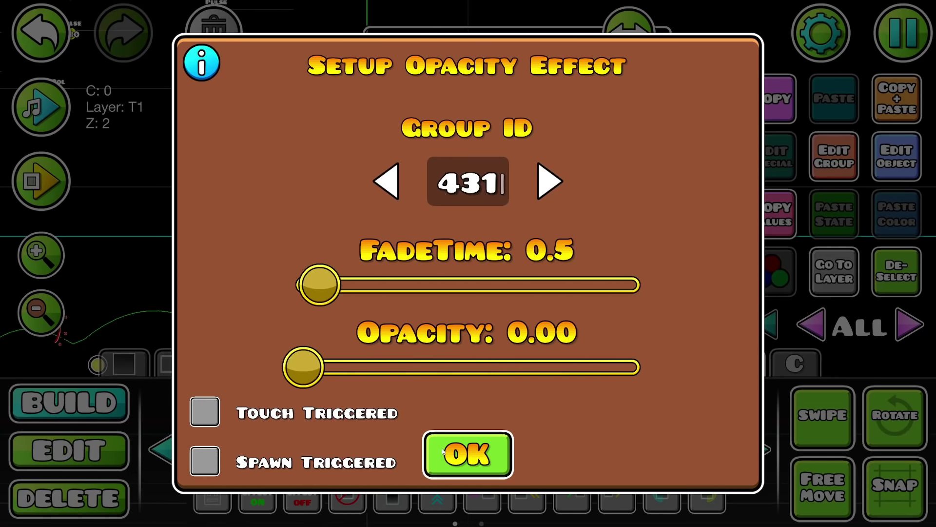
pyautogui.click(467, 453)
pyautogui.press('Return')
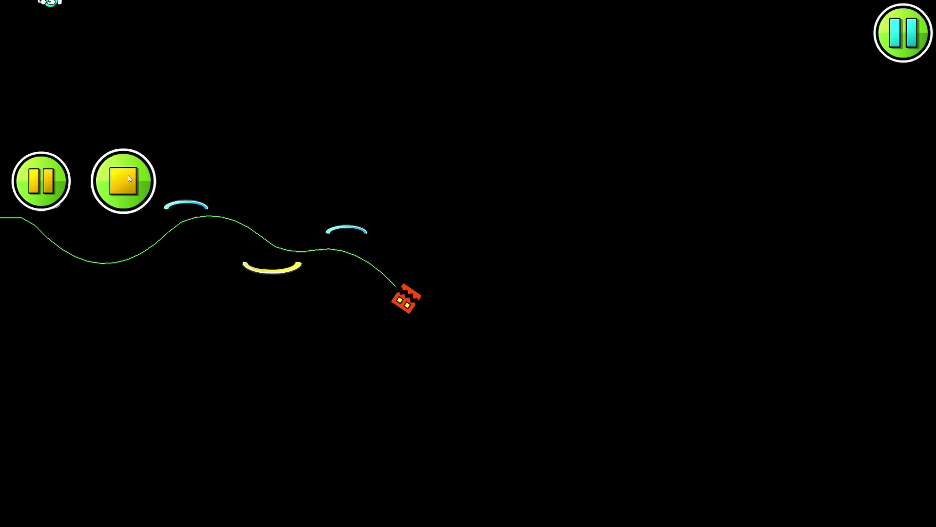
pyautogui.click(130, 178)
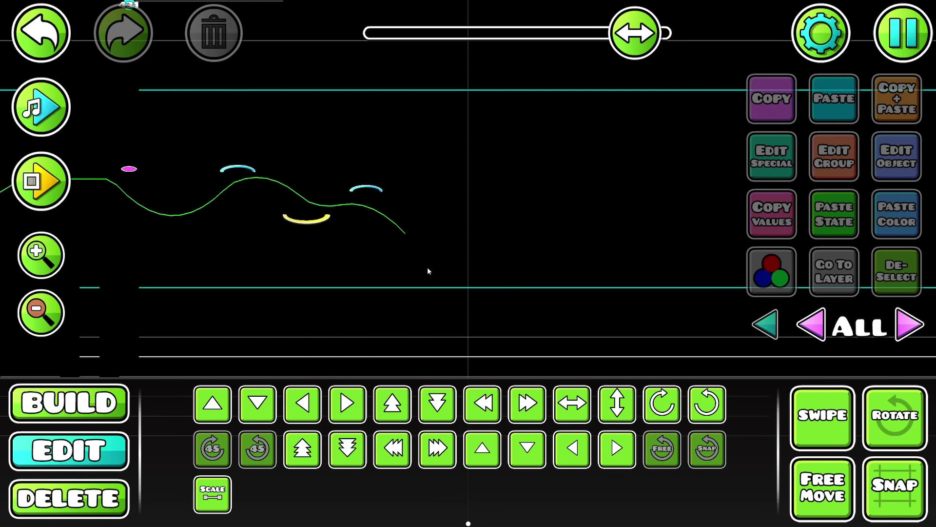
# Place a horizontal white robot portal under the falling end of the player path.
pyautogui.moveTo(317, 240); pyautogui.dragTo(381, 232)
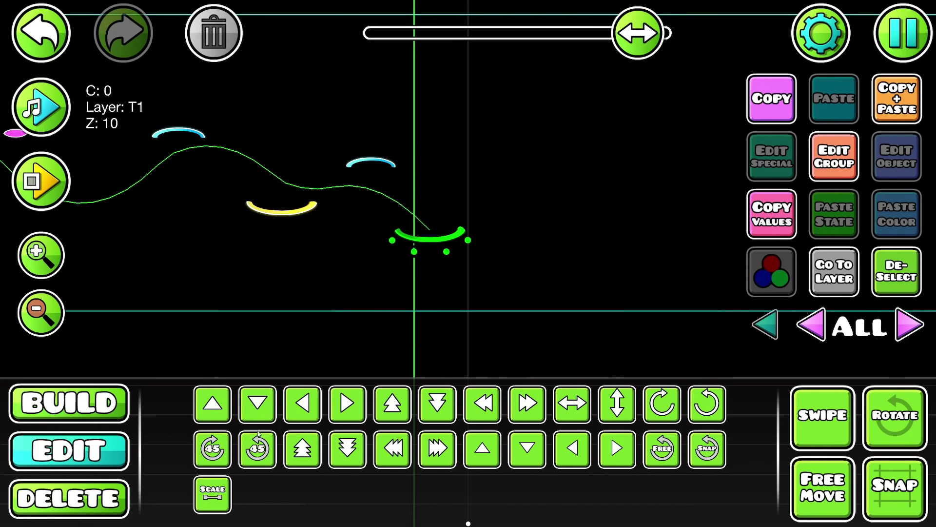
pyautogui.click(108, 408)
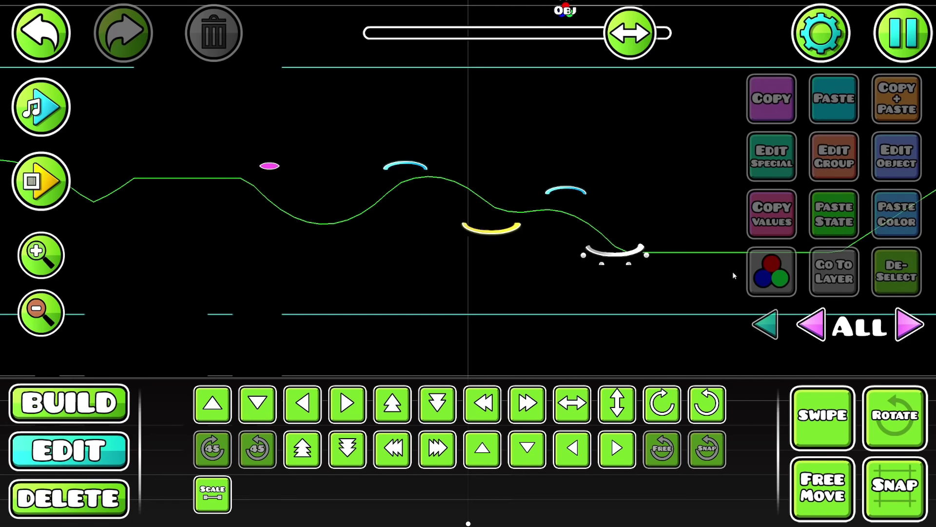
pyautogui.moveTo(732, 271); pyautogui.dragTo(635, 284)
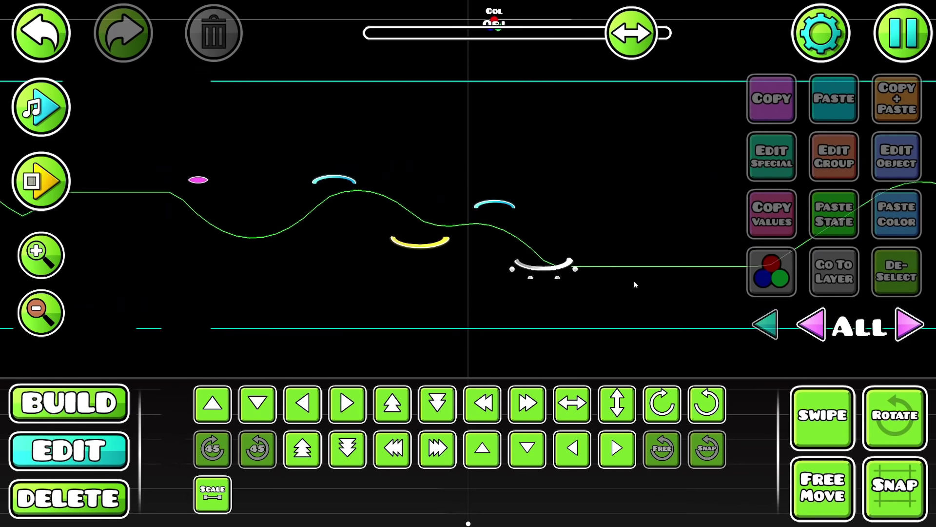
# Show only editor layer 0 with swipe selection on, and edit the group of the small pink object.
pyautogui.click(410, 241)
pyautogui.click(806, 429)
pyautogui.click(897, 273)
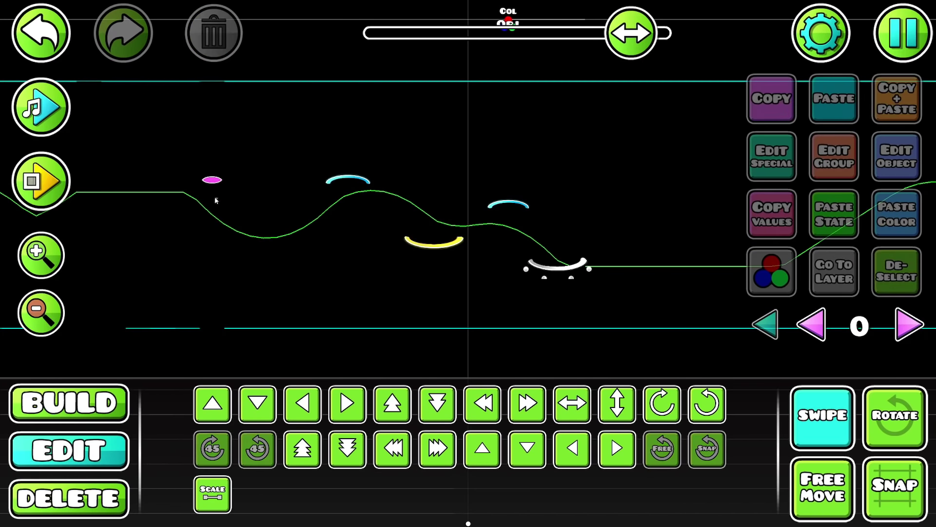
pyautogui.click(212, 180)
pyautogui.click(833, 156)
pyautogui.click(468, 479)
# Assign group 473 to the yellow gravity portal.
pyautogui.click(896, 271)
pyautogui.click(412, 241)
pyautogui.click(834, 156)
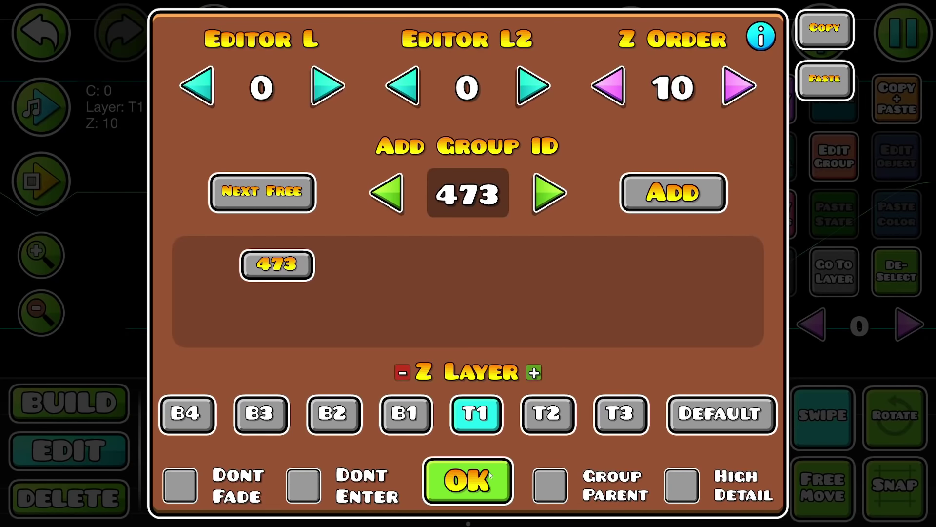
pyautogui.click(492, 478)
# Configure an alpha trigger that fades group 472 to opacity 1.00 with a 0.2 fade time.
pyautogui.press('1')
pyautogui.click(890, 161)
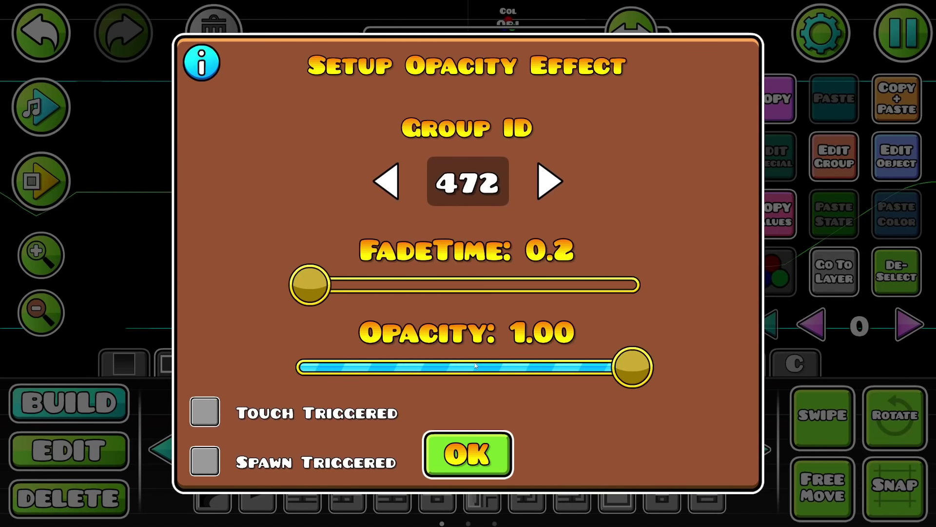
pyautogui.click(467, 453)
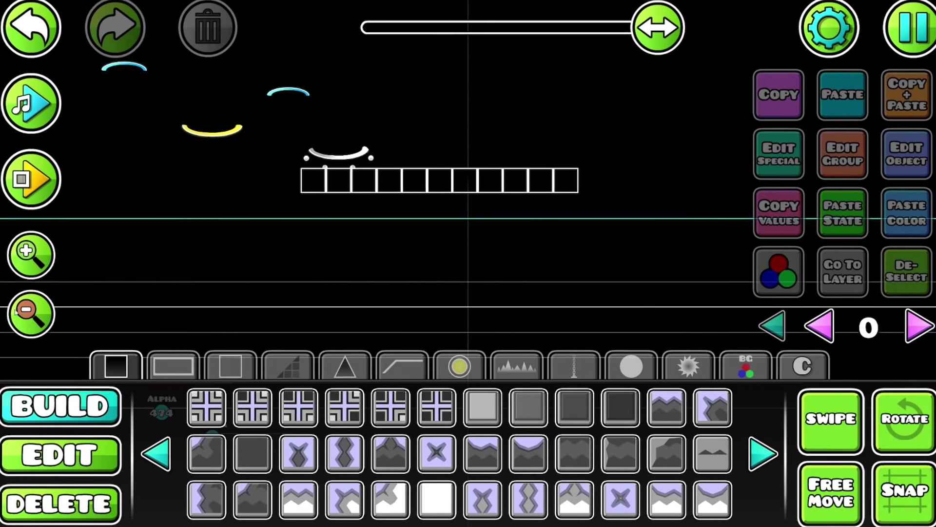
# Set the object color trigger above the outlined block row to D890FF with a fade time of 0.20.
pyautogui.moveTo(189, 248); pyautogui.dragTo(330, 331)
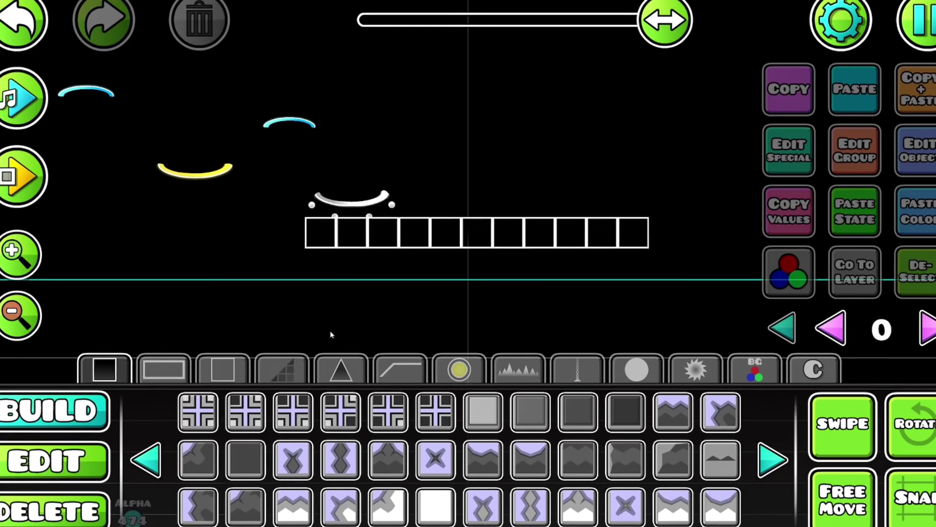
pyautogui.moveTo(419, 273); pyautogui.dragTo(383, 204)
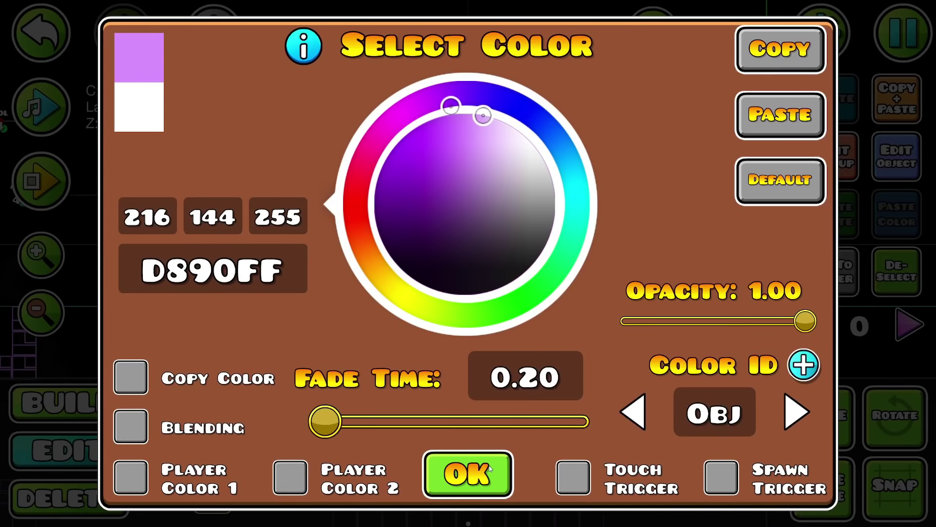
pyautogui.click(490, 469)
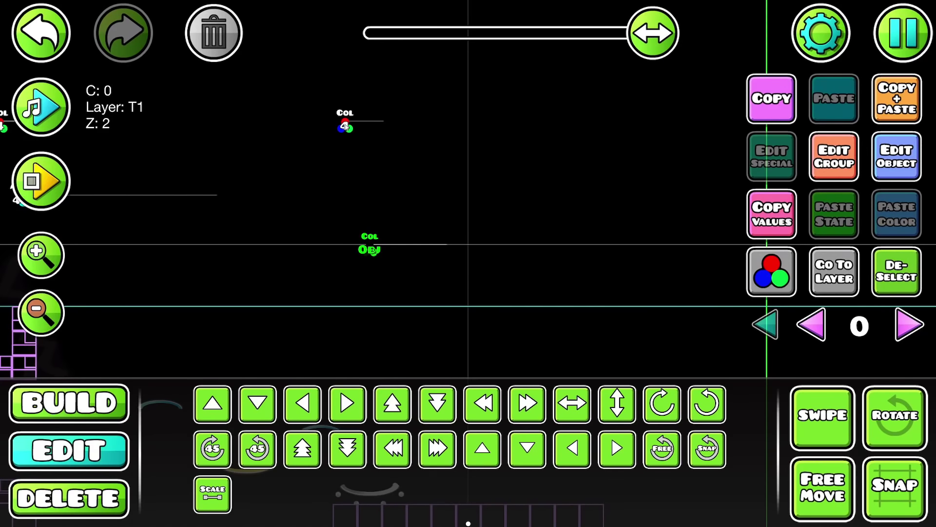
pyautogui.click(894, 152)
pyautogui.click(467, 472)
# Add group 242 to the selected decoration object on Z layer B2 with Z order -7.
pyautogui.moveTo(550, 338); pyautogui.dragTo(558, 135)
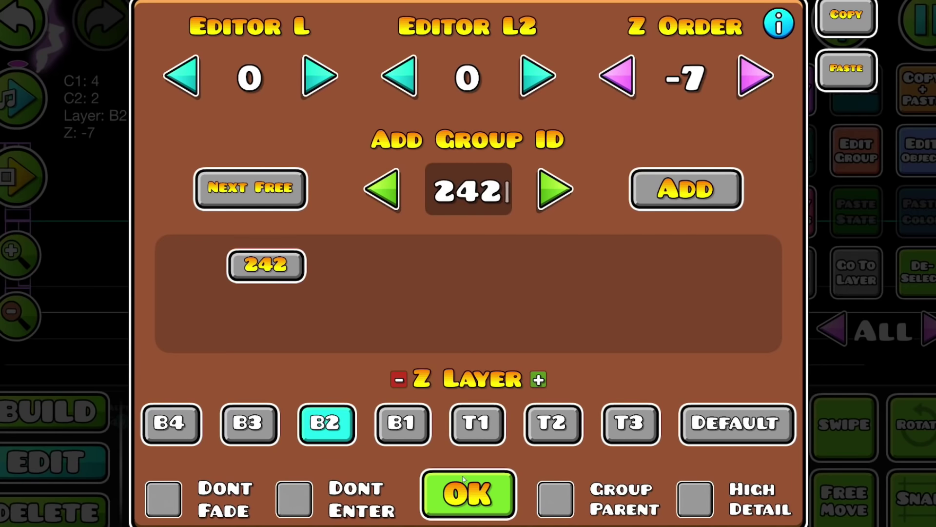
pyautogui.click(465, 492)
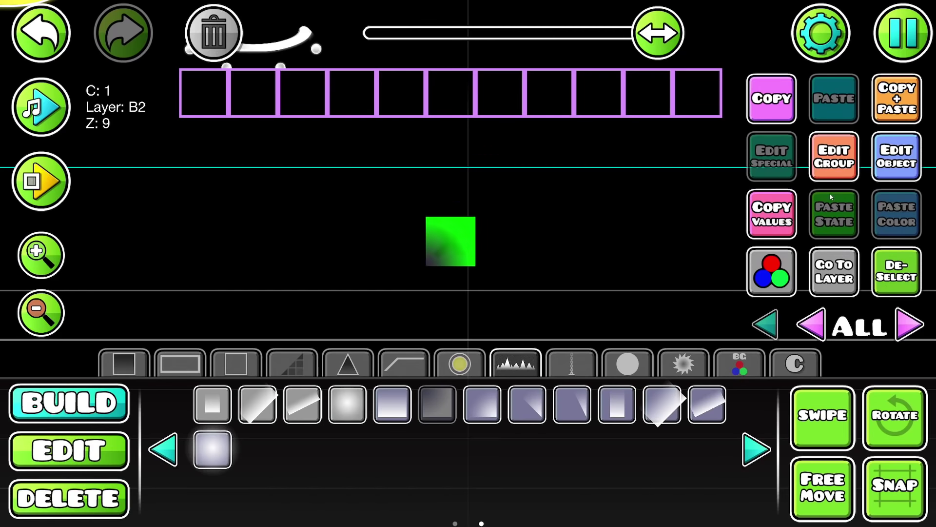
# Keep the decoration square's group and color settings, and assign color channel 9 to the slab below the purple X decoration.
pyautogui.click(469, 481)
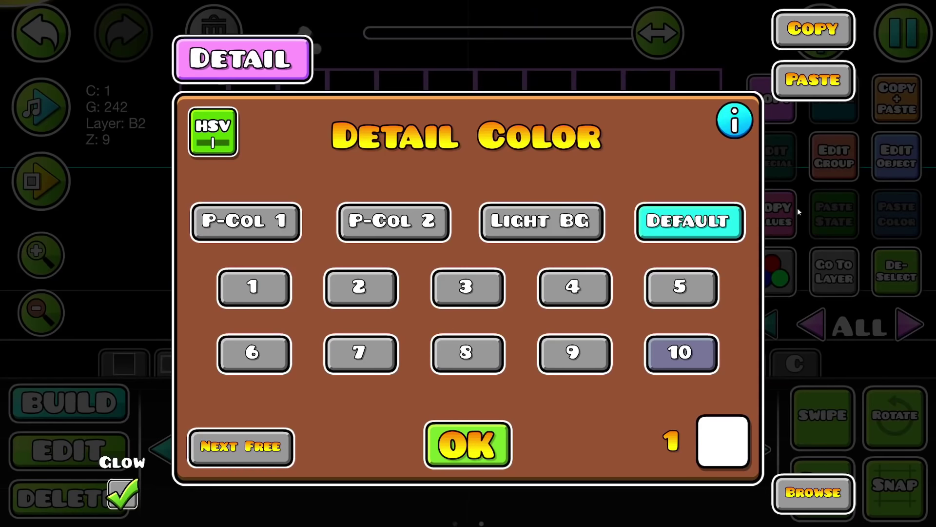
pyautogui.click(468, 424)
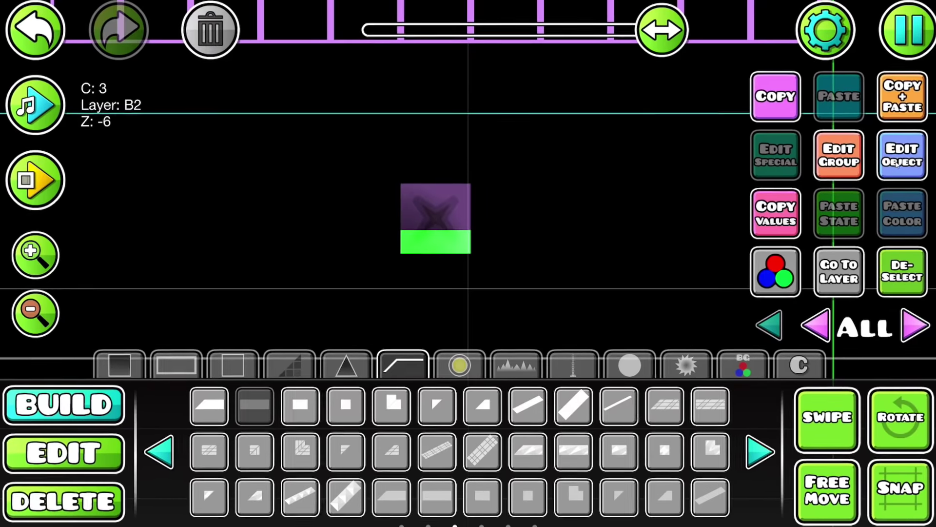
pyautogui.click(897, 161)
pyautogui.click(577, 356)
pyautogui.click(468, 447)
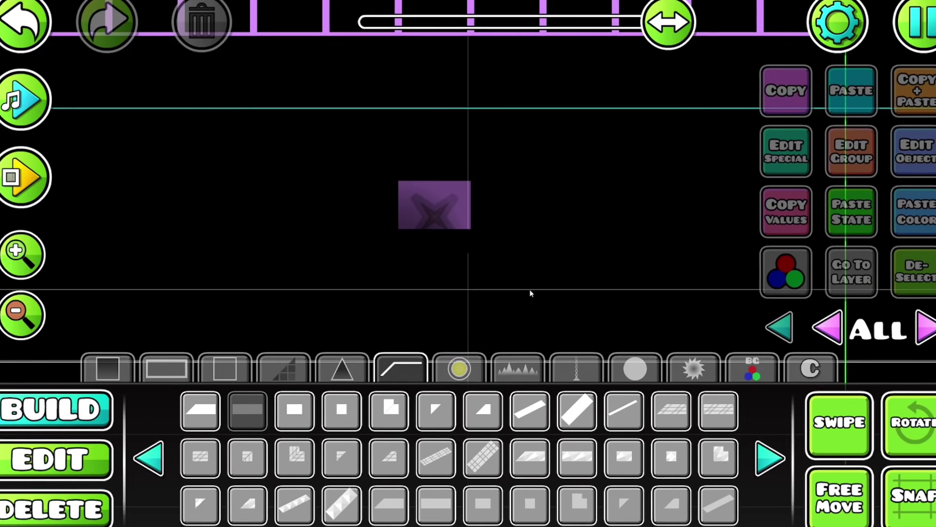
# Place a square gradient decoration over the purple X block.
pyautogui.click(517, 368)
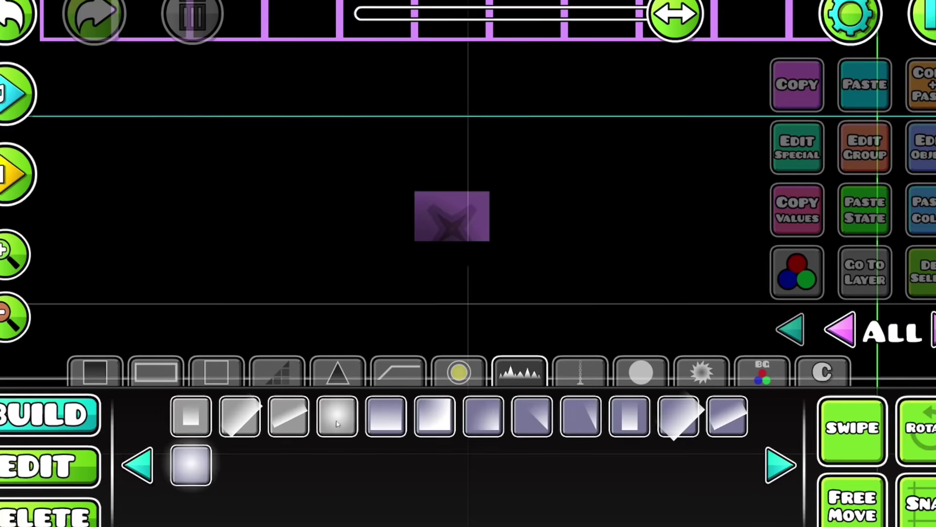
pyautogui.click(385, 416)
pyautogui.click(450, 223)
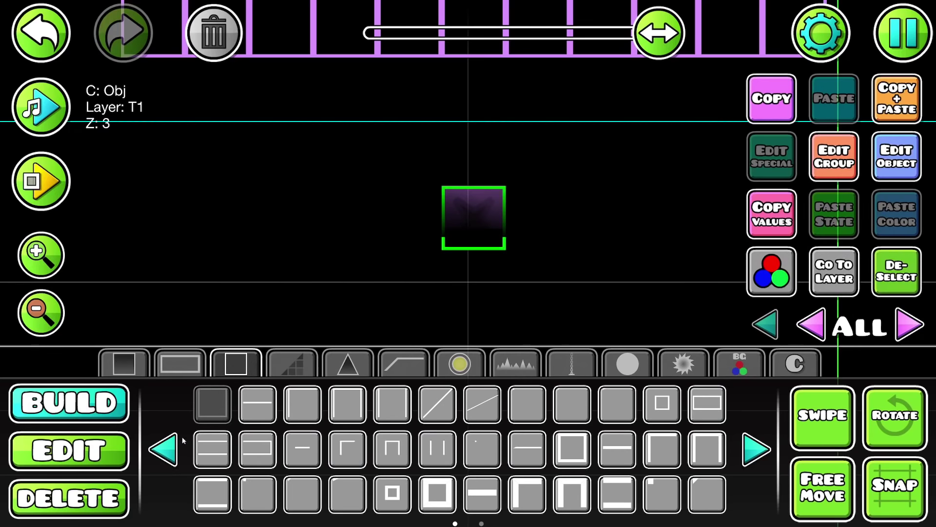
# Scale the square outline around the X block down to 0.92.
pyautogui.press('2')
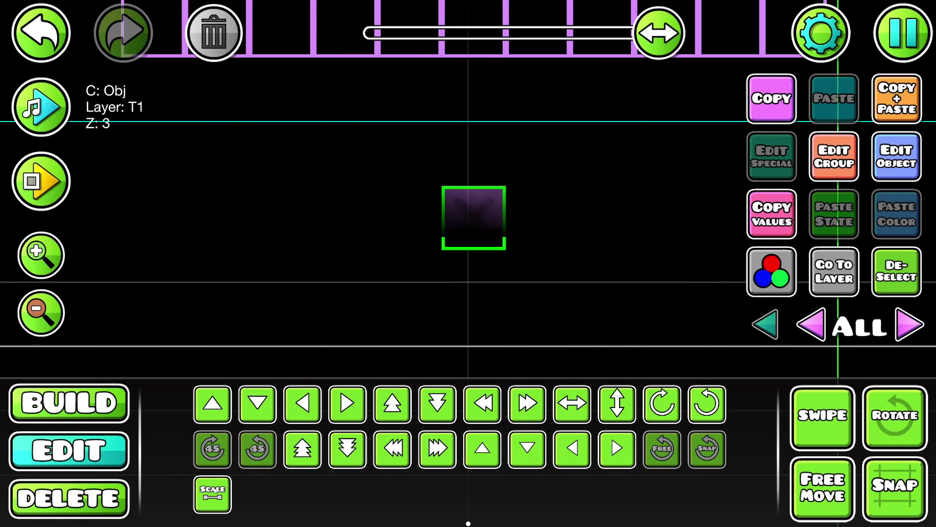
pyautogui.click(213, 490)
pyautogui.moveTo(433, 143); pyautogui.dragTo(418, 143)
# Move the square outline to Z layer T2 and assign it color channel 2.
pyautogui.click(834, 156)
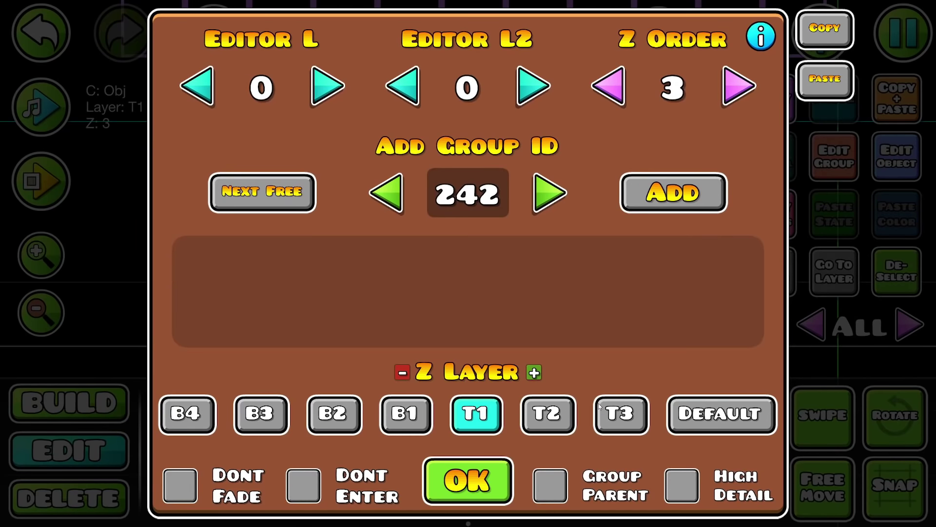
pyautogui.click(548, 412)
pyautogui.click(466, 481)
pyautogui.click(772, 272)
pyautogui.click(357, 287)
pyautogui.click(467, 444)
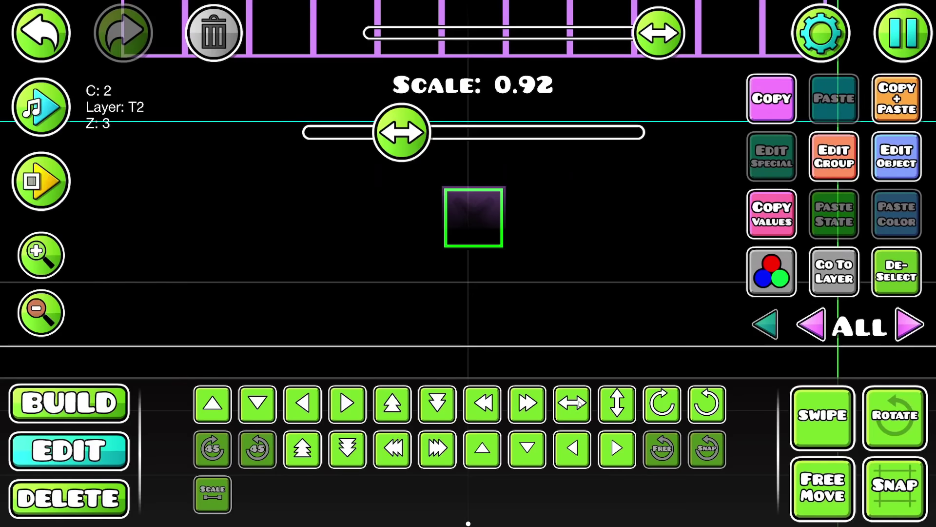
# Add group 476 to the selected X block decoration on Z layer B1 and clear the selection.
pyautogui.click(735, 267)
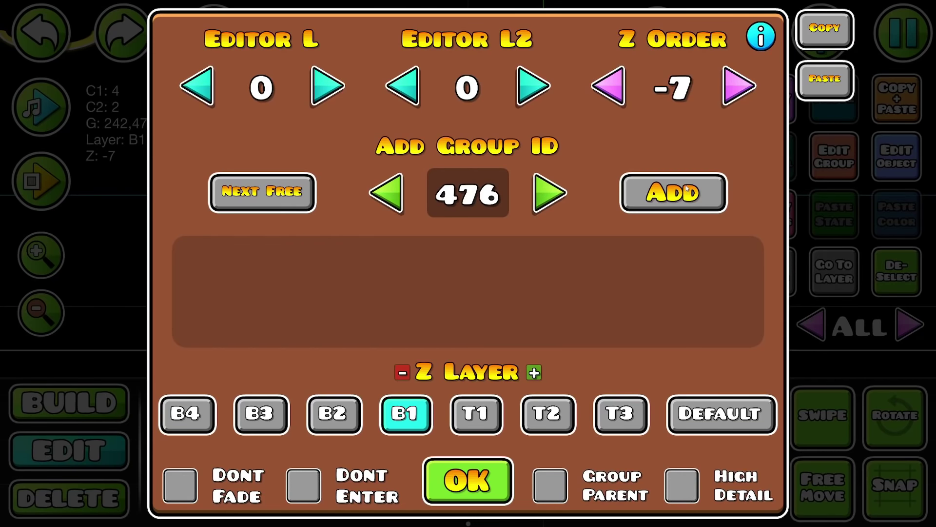
pyautogui.click(507, 460)
pyautogui.click(887, 285)
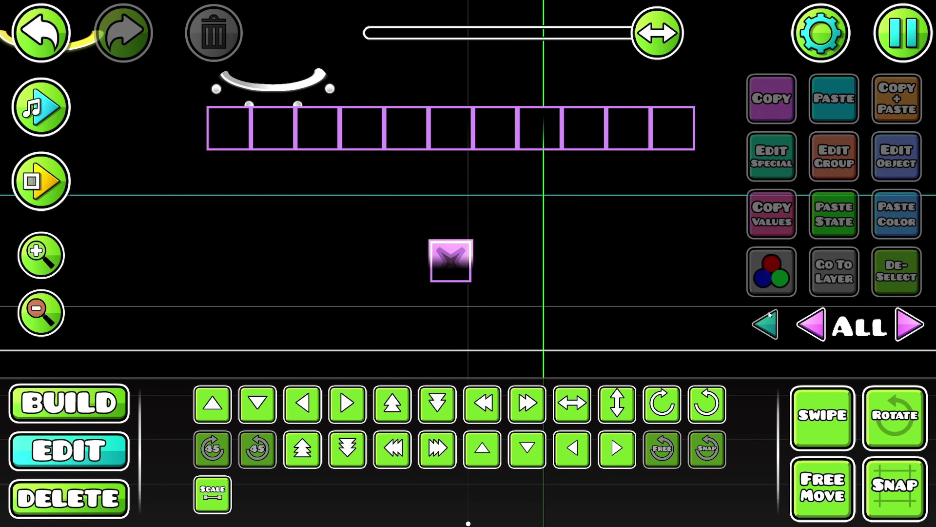
# Place an alpha trigger targeting group 476 with a 0.1 fade time and opacity 1.00.
pyautogui.scroll(-3, 230, 273)
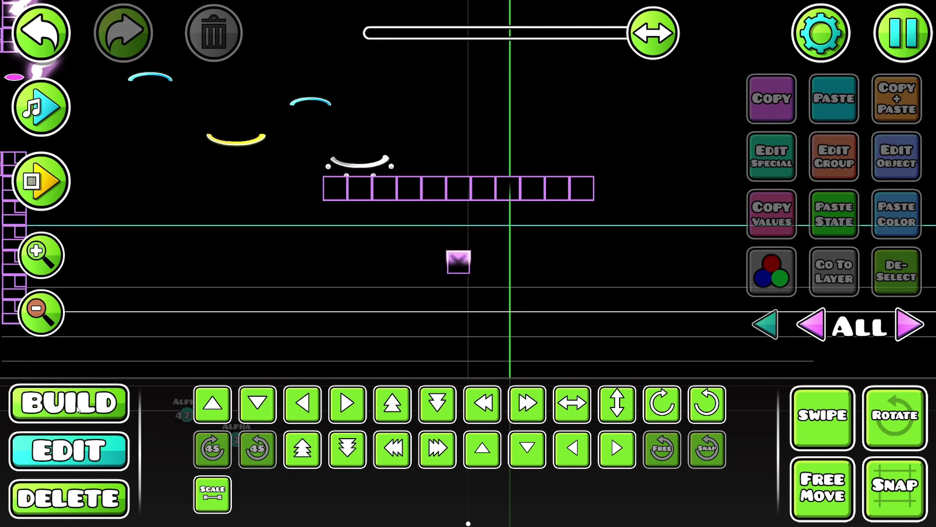
pyautogui.press('1')
pyautogui.click(740, 363)
pyautogui.click(437, 406)
pyautogui.click(826, 171)
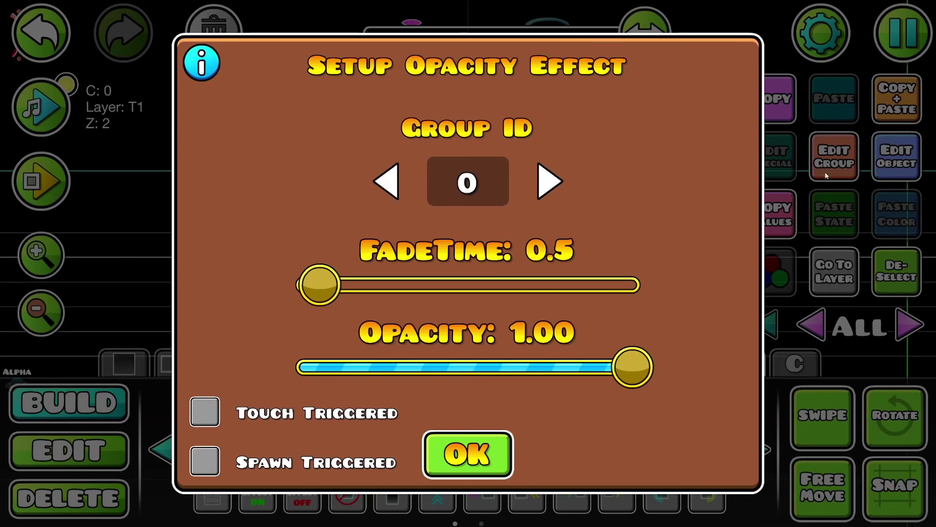
pyautogui.write('476')
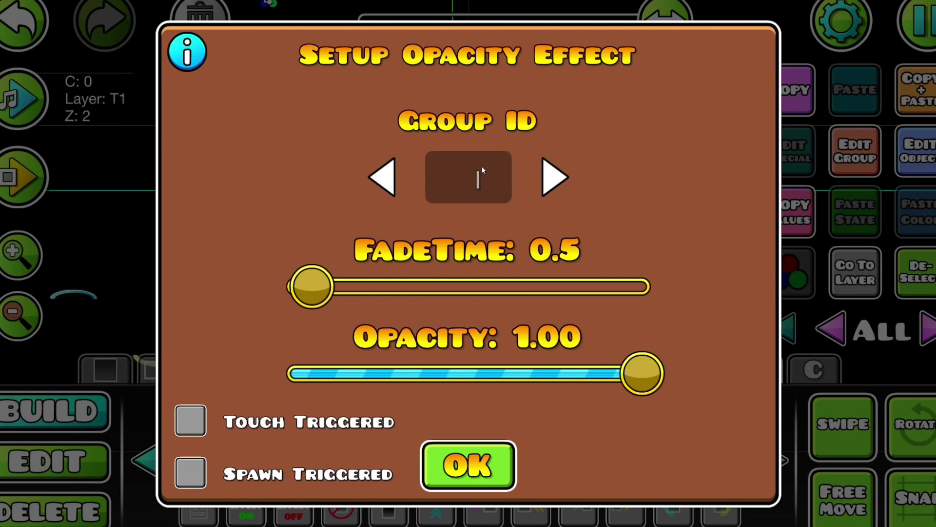
pyautogui.write('476')
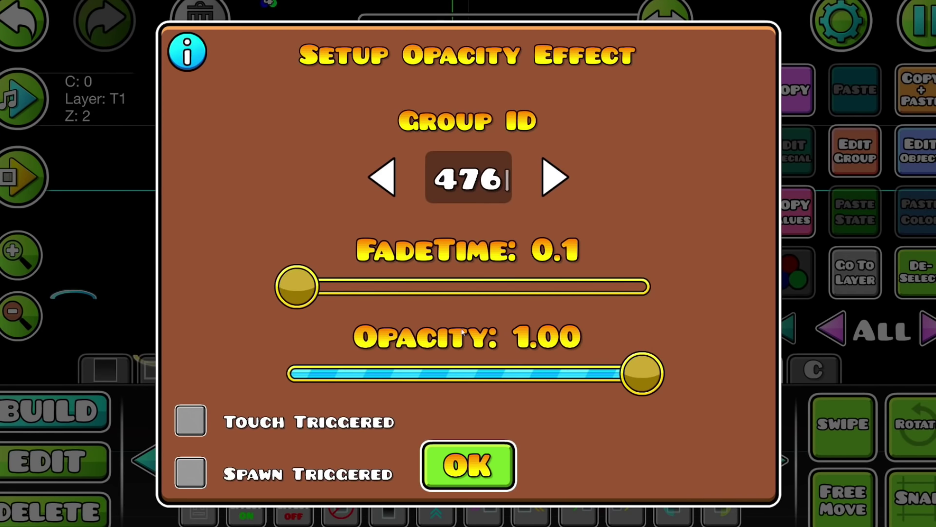
pyautogui.click(508, 449)
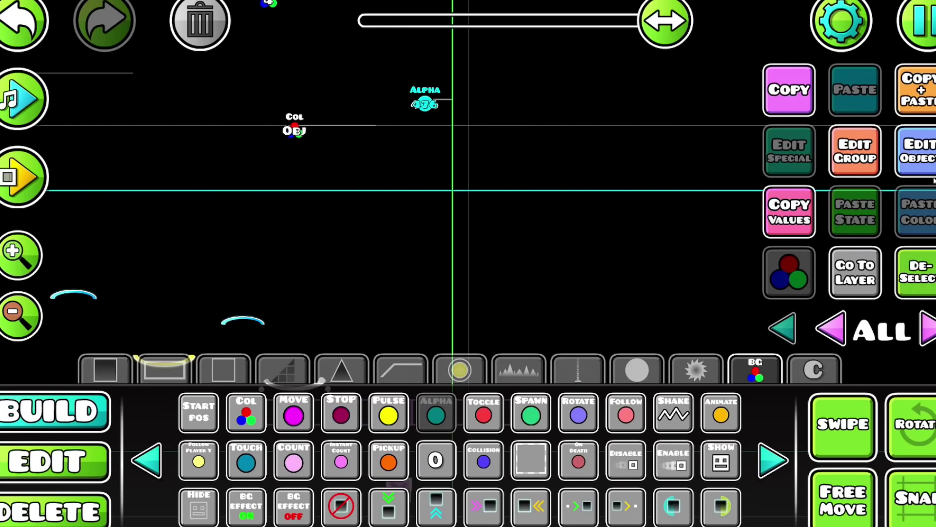
# Lower the opacity of the group 476 alpha trigger and turn off swipe selection.
pyautogui.click(789, 151)
pyautogui.moveTo(639, 373); pyautogui.dragTo(385, 377)
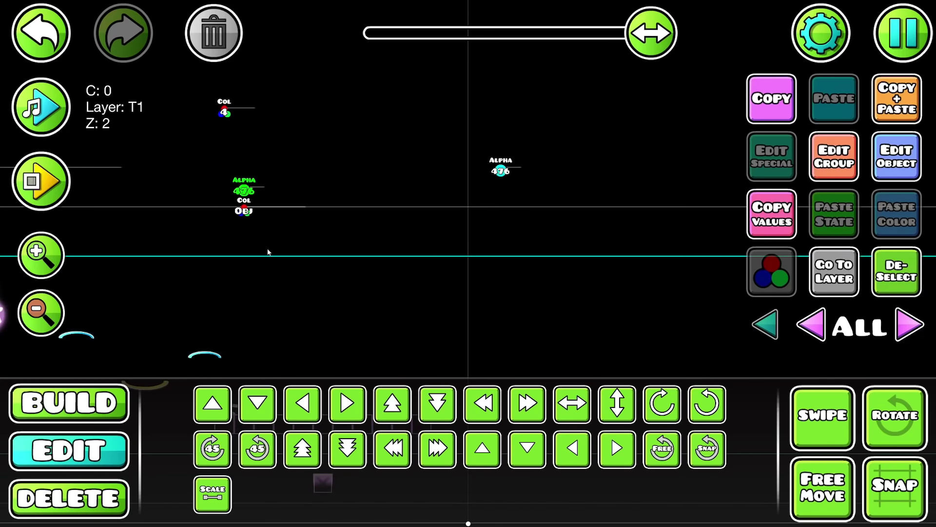
pyautogui.scroll(-2, 330, 190)
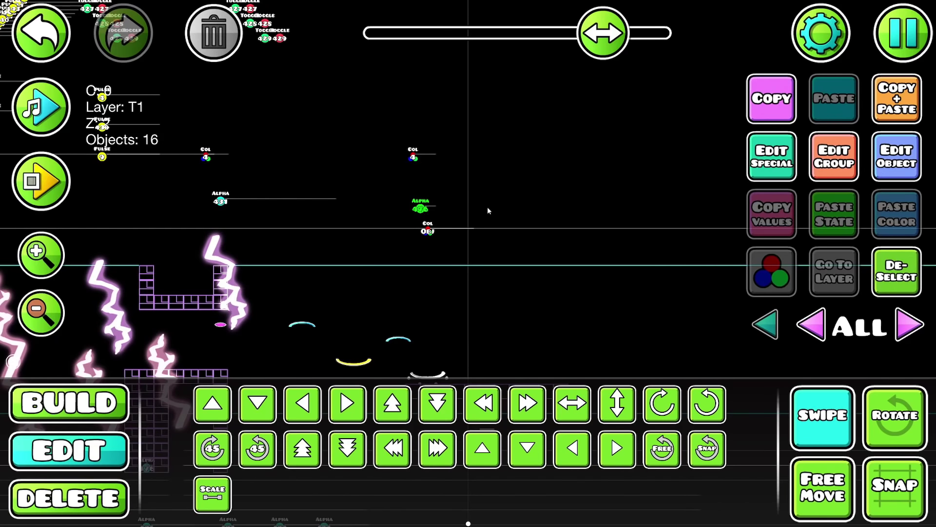
pyautogui.click(803, 413)
pyautogui.click(904, 47)
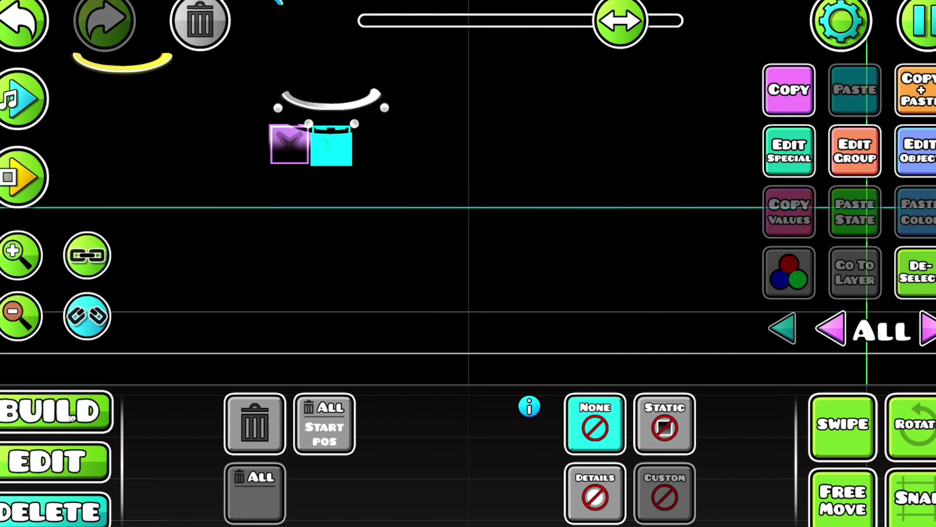
# Assign color channel 4 as the detail color of the spike above the sloped block row.
pyautogui.click(68, 403)
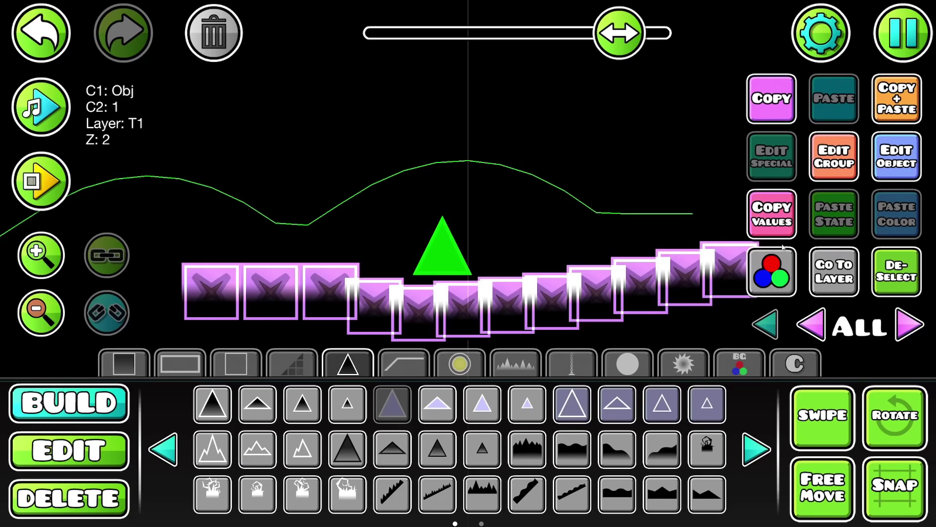
pyautogui.click(881, 167)
pyautogui.click(398, 59)
pyautogui.click(574, 287)
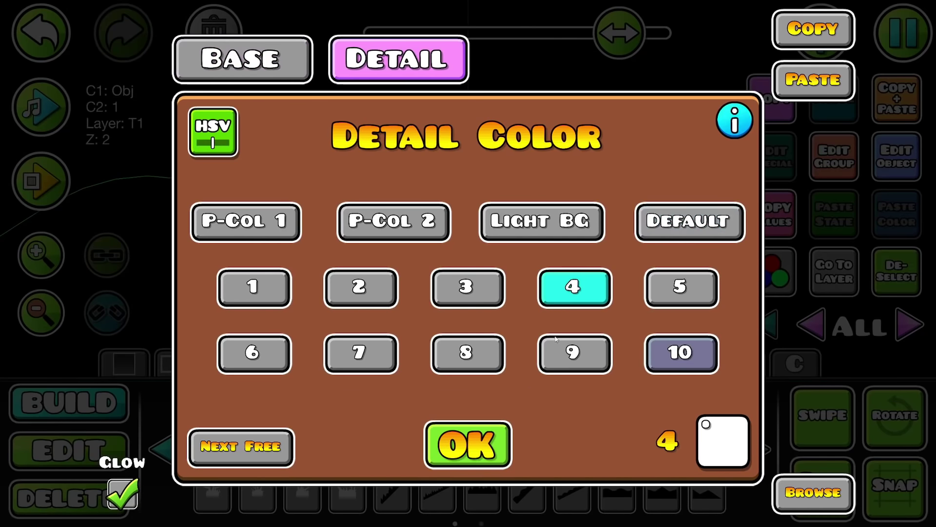
pyautogui.click(467, 444)
# Add the next free group ID to the spike.
pyautogui.click(834, 156)
pyautogui.click(261, 190)
pyautogui.click(673, 190)
pyautogui.click(463, 481)
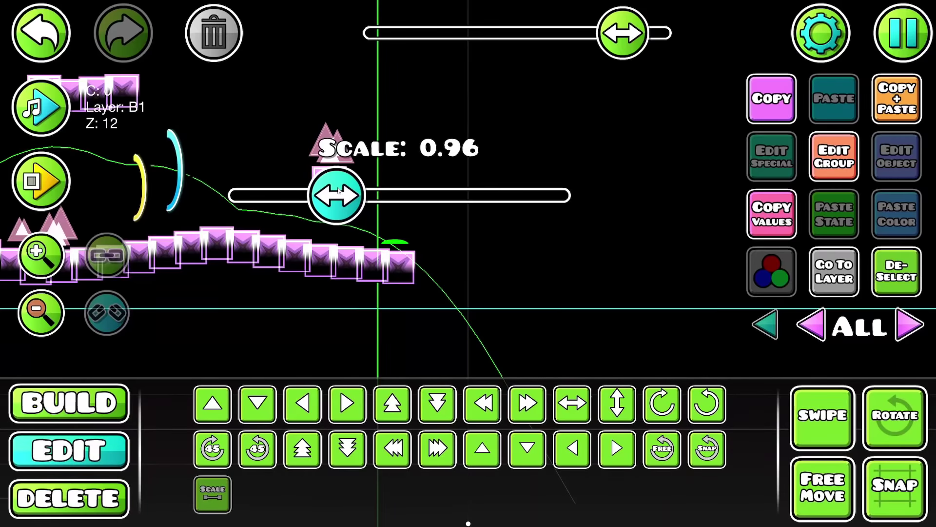
# Duplicate the jump pad at the end of the sloped block row and scale the copy to about 0.96.
pyautogui.click(884, 111)
pyautogui.click(212, 494)
pyautogui.moveTo(328, 215); pyautogui.dragTo(326, 215)
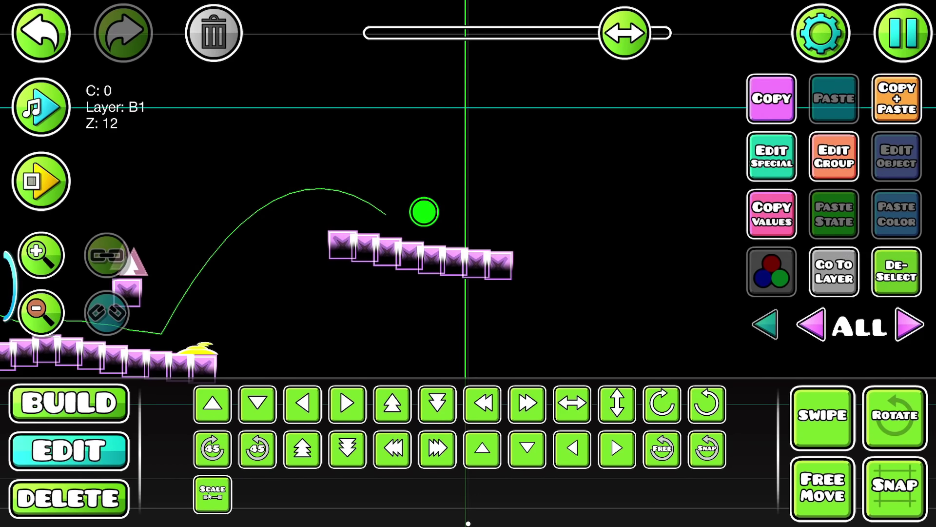
# Enlarge the selected orb above the floating block row and put it on Z layer B2.
pyautogui.click(212, 494)
pyautogui.moveTo(369, 173); pyautogui.dragTo(589, 171)
pyautogui.click(833, 168)
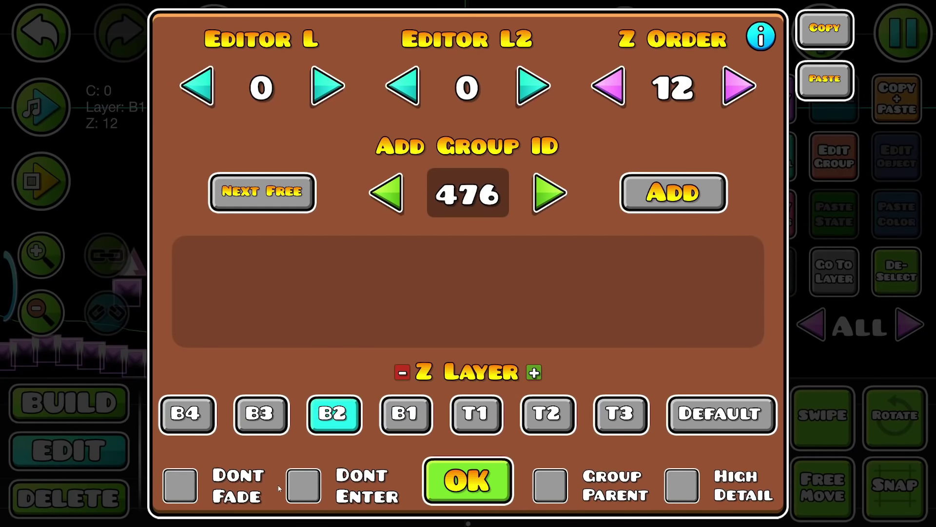
pyautogui.click(467, 480)
# Playtest the section in the editor to trace the player path and clear the object selection.
pyautogui.click(518, 318)
pyautogui.click(41, 180)
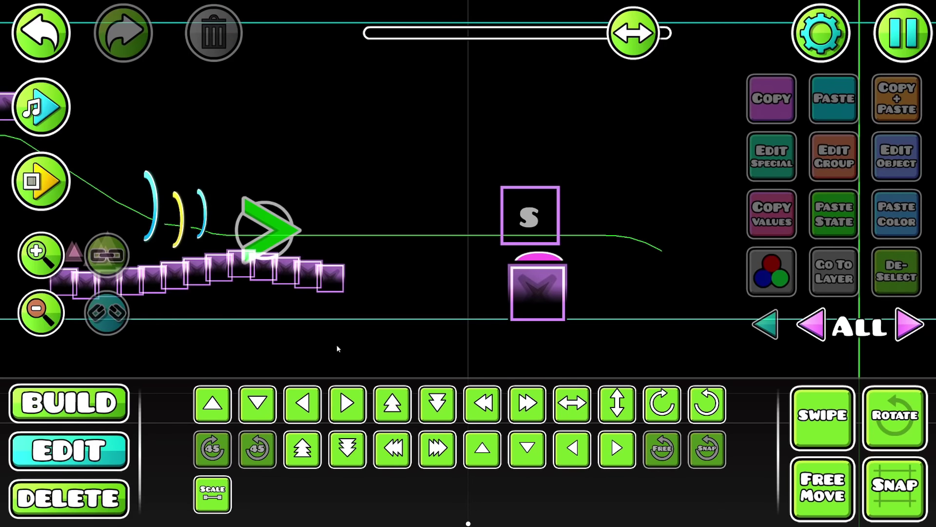
pyautogui.click(35, 317)
pyautogui.scroll(2, 112, 267)
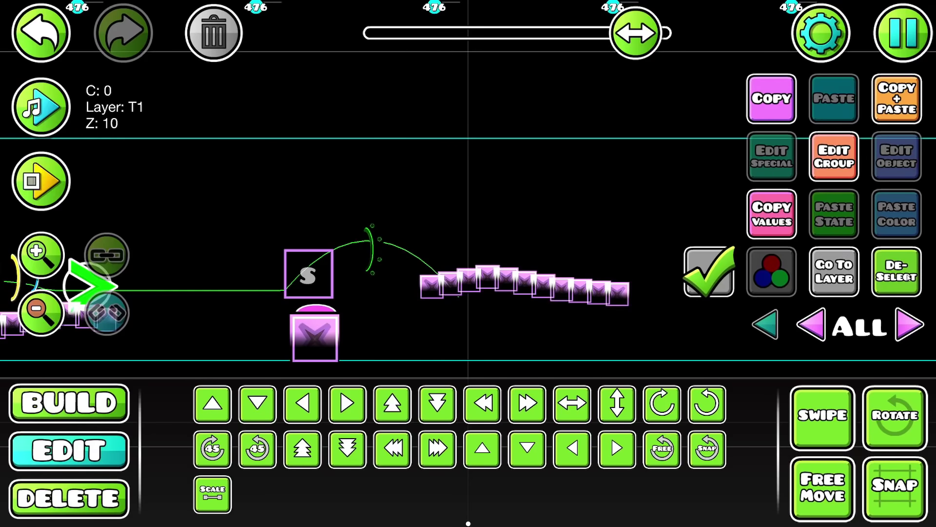
pyautogui.click(899, 276)
pyautogui.click(893, 276)
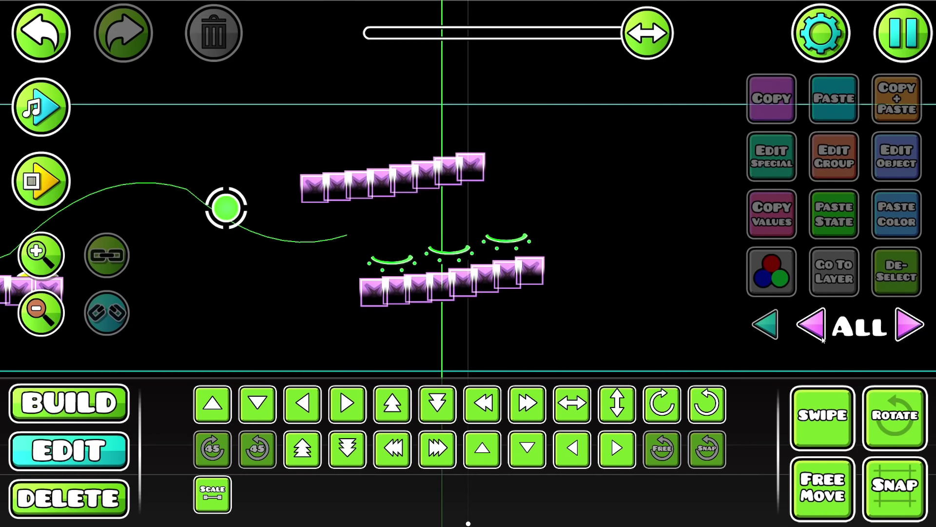
# Playtest the level section, jumping along the block rows and through the portals to check the layout.
pyautogui.moveTo(354, 314); pyautogui.dragTo(619, 205)
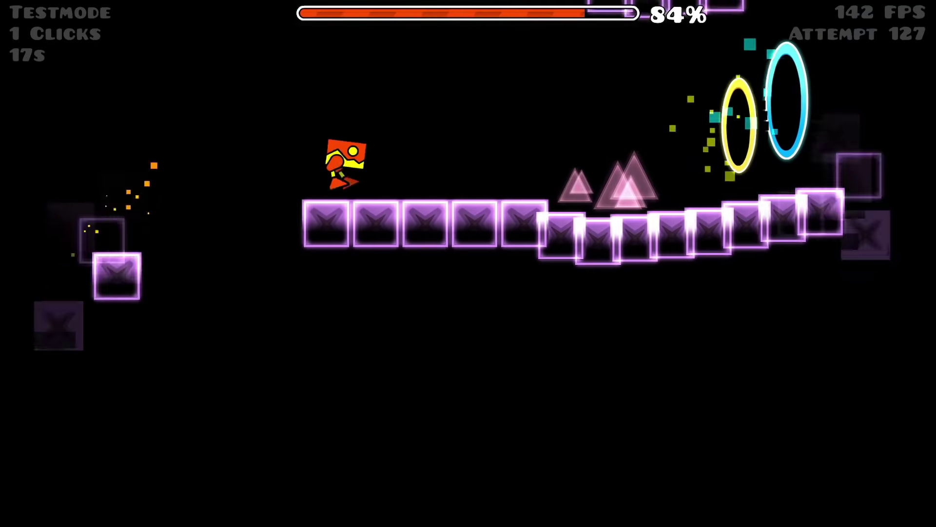
pyautogui.press('space')
pyautogui.press('space')
pyautogui.press('space')
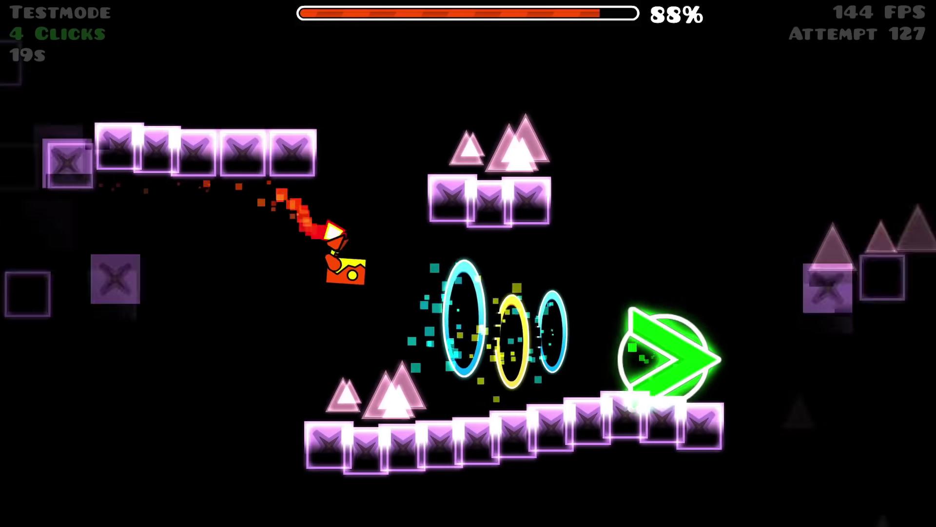
pyautogui.press('space')
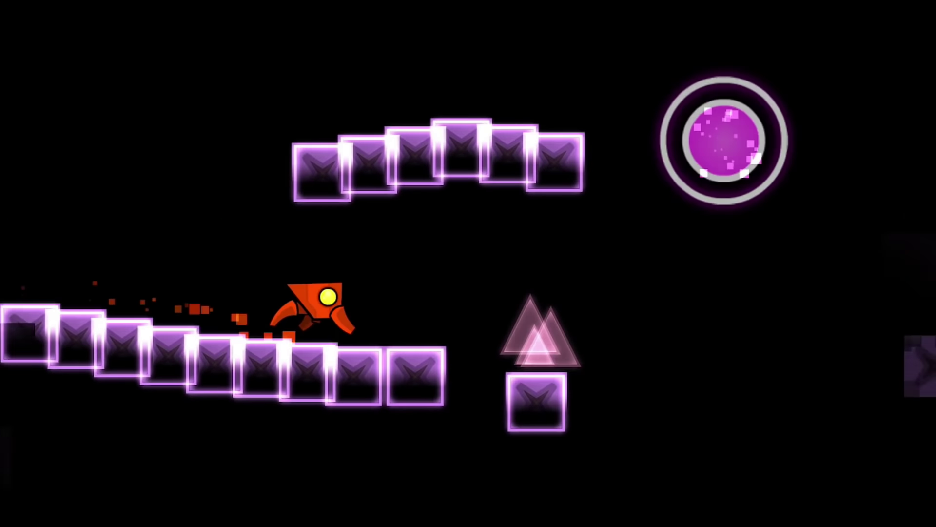
pyautogui.press('space')
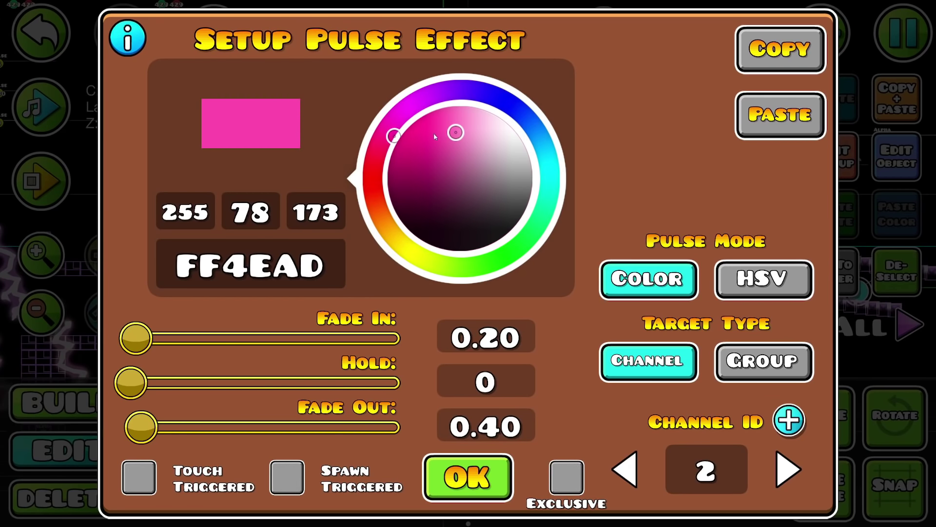
# Apply an FF4EAD pulse to channel 2 with 0.20 fade in and 0.40 fade out, and shift the channel 4 pulse toward violet.
pyautogui.click(480, 456)
pyautogui.click(890, 167)
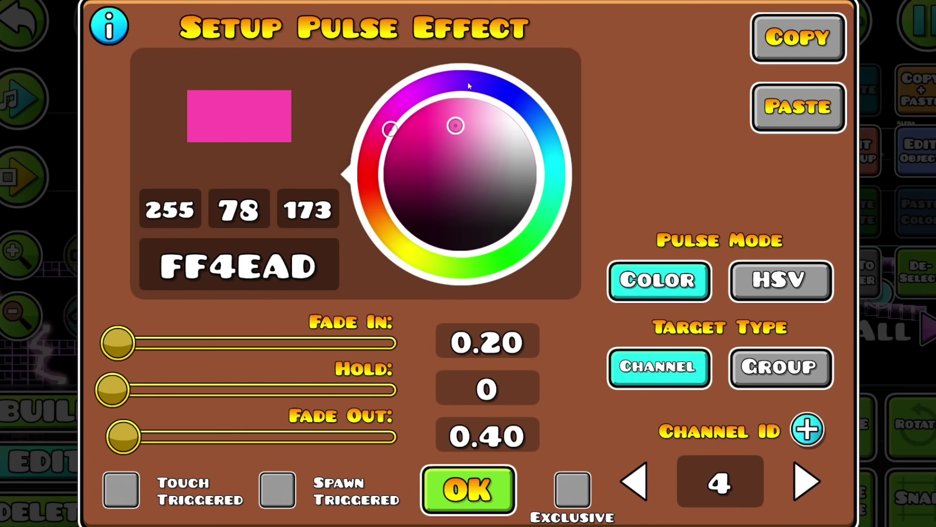
pyautogui.click(452, 92)
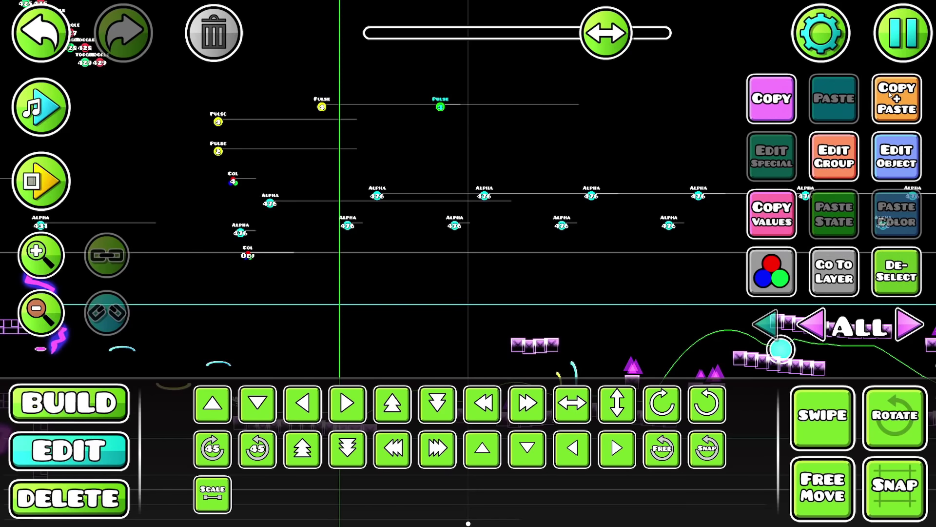
# Duplicate the pulse triggers along the player path and shift the pulse color of the four selected copies toward yellow.
pyautogui.click(886, 93)
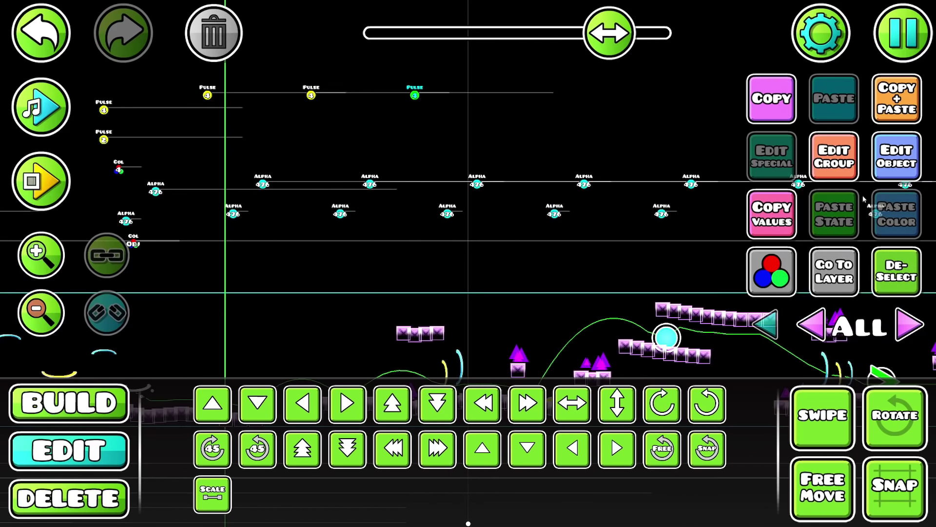
pyautogui.click(896, 156)
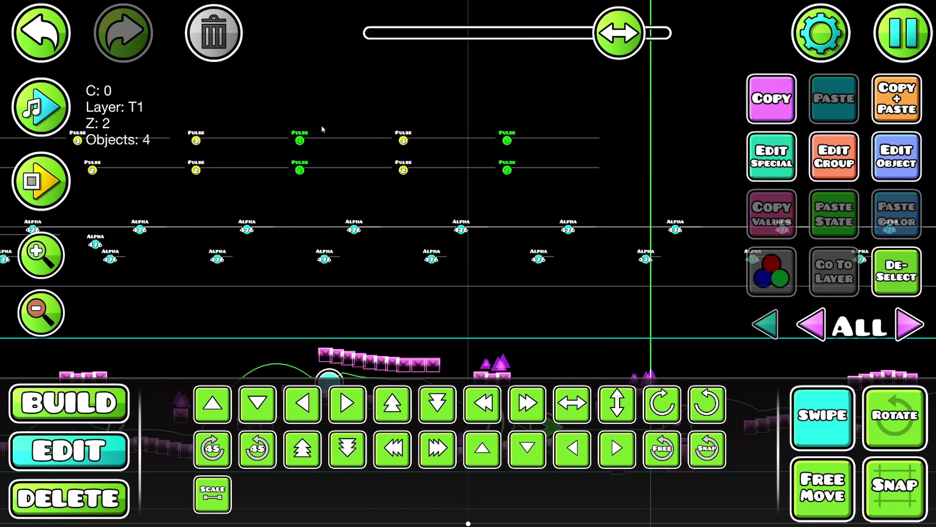
pyautogui.click(896, 177)
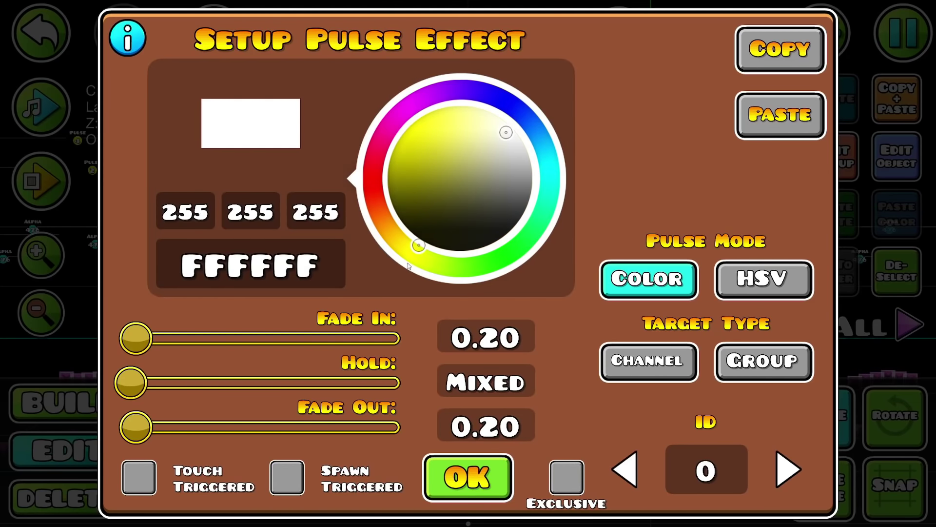
pyautogui.click(467, 478)
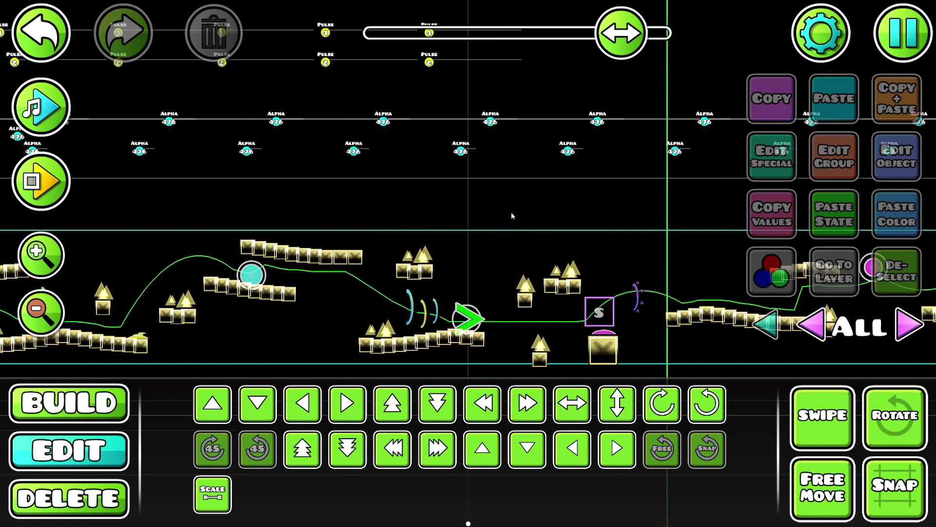
pyautogui.moveTo(514, 239)
pyautogui.mouseDown()
pyautogui.moveTo(529, 232)
pyautogui.moveTo(510, 230)
pyautogui.mouseUp()
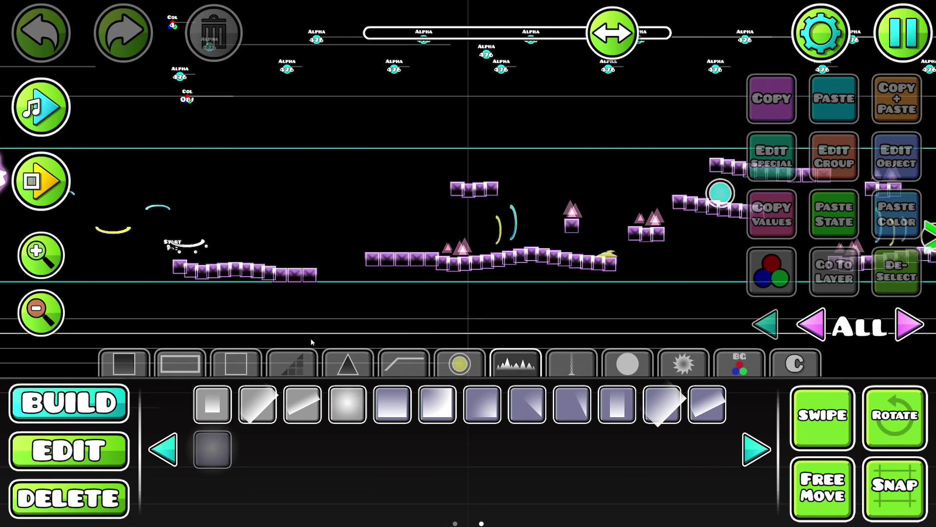
# Place a glow object by the first block row on Z layer T2 with Dont Fade and Dont Enter, and spread copies over the following rows.
pyautogui.click(306, 304)
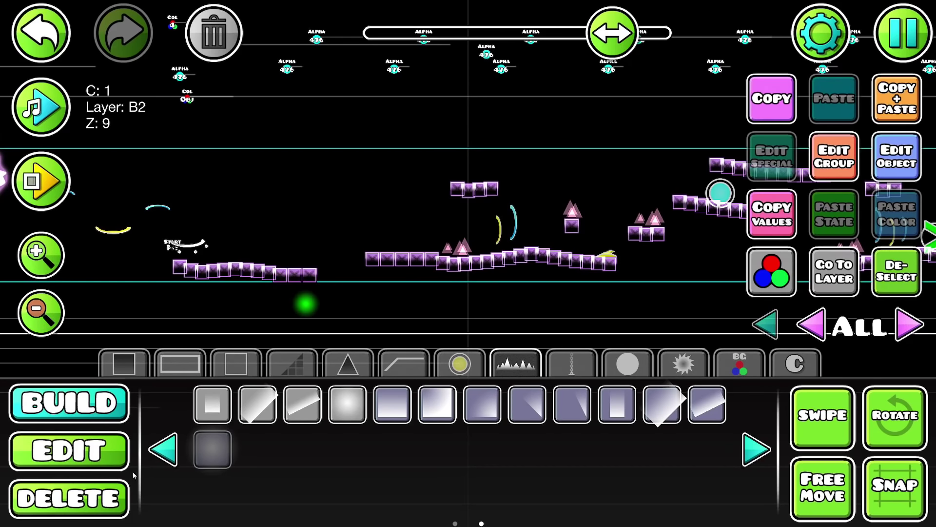
pyautogui.press('2')
pyautogui.click(822, 176)
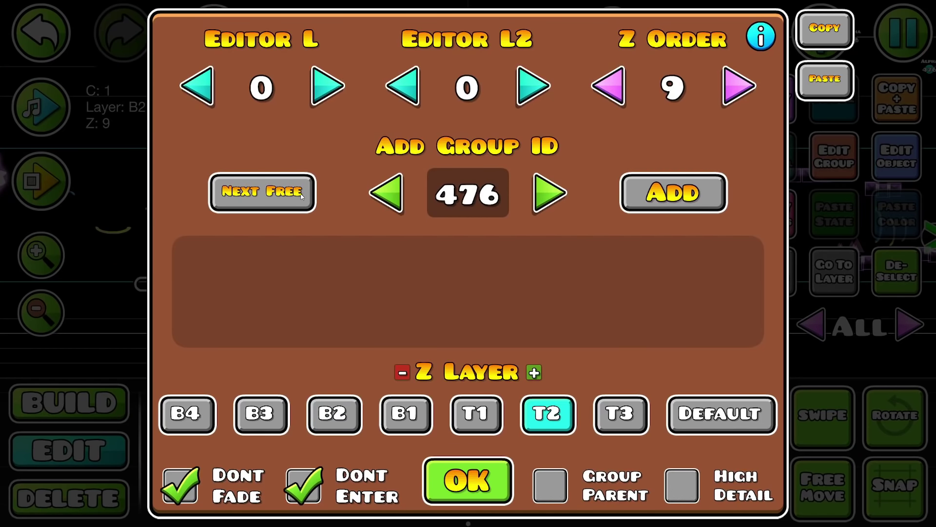
pyautogui.click(464, 487)
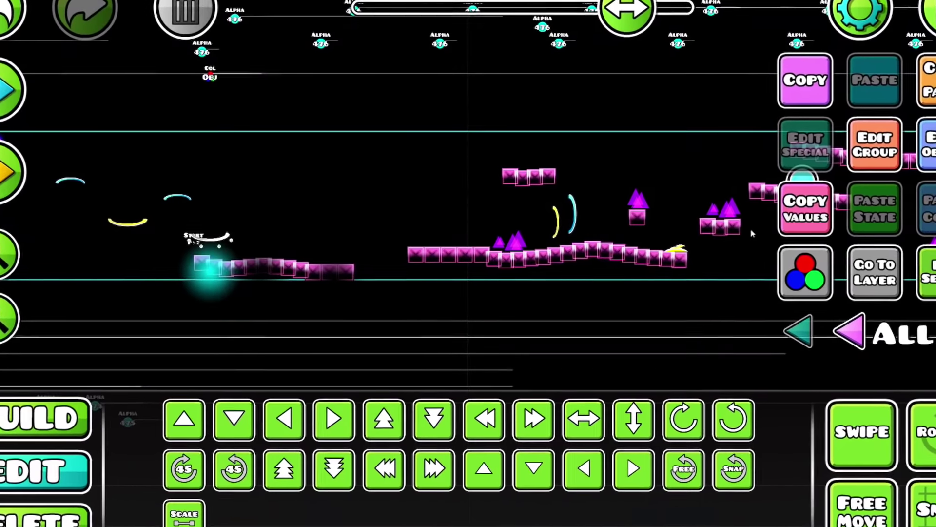
pyautogui.click(105, 403)
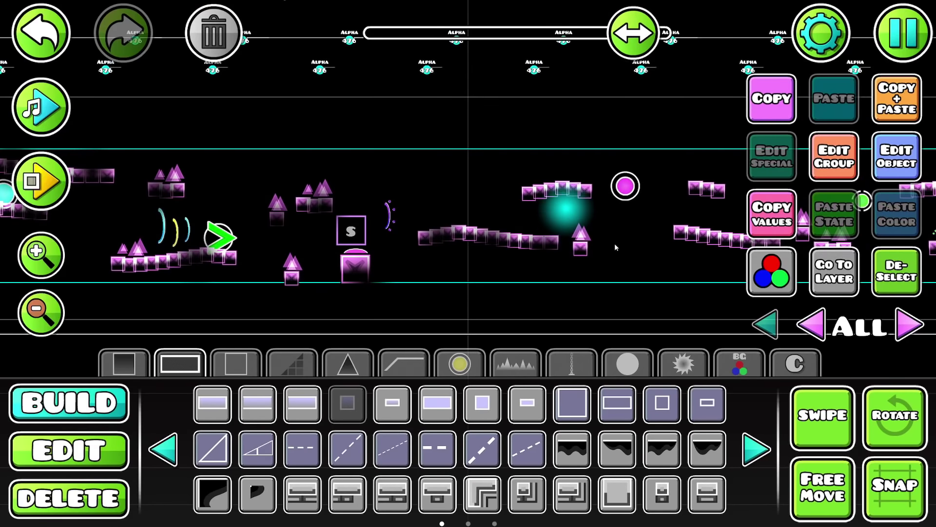
pyautogui.hscroll(3, 522, 241)
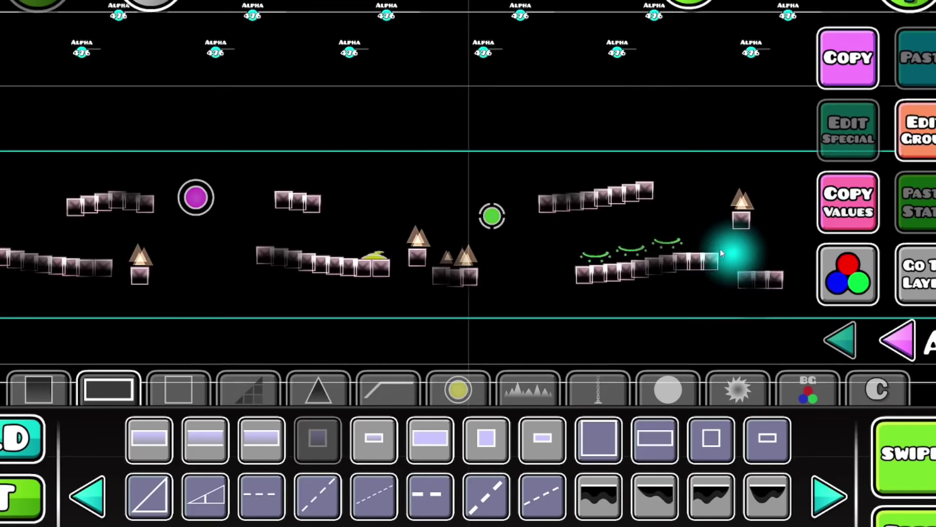
pyautogui.hscroll(2, 721, 248)
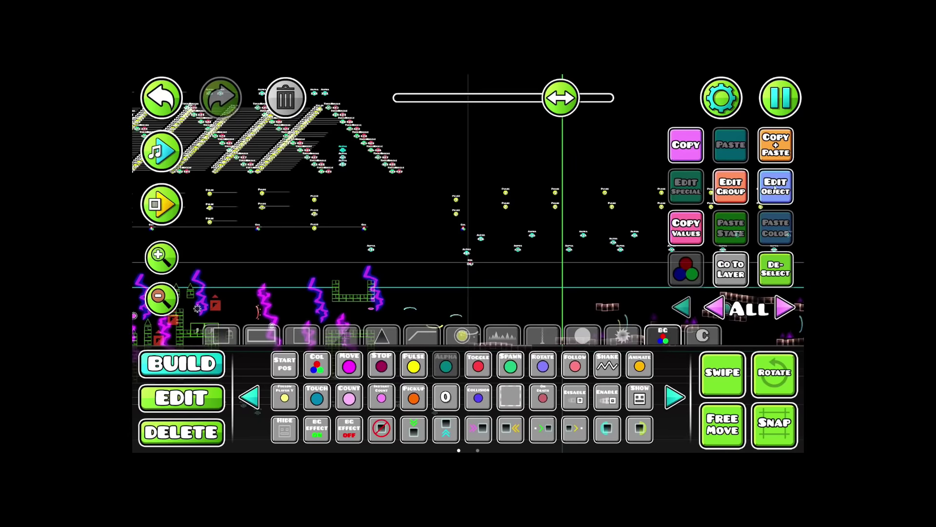
# Place alpha triggers above the pulse triggers, one with 0.00 opacity and no fade, the other fading group 477 to 0.75 opacity.
pyautogui.click(776, 187)
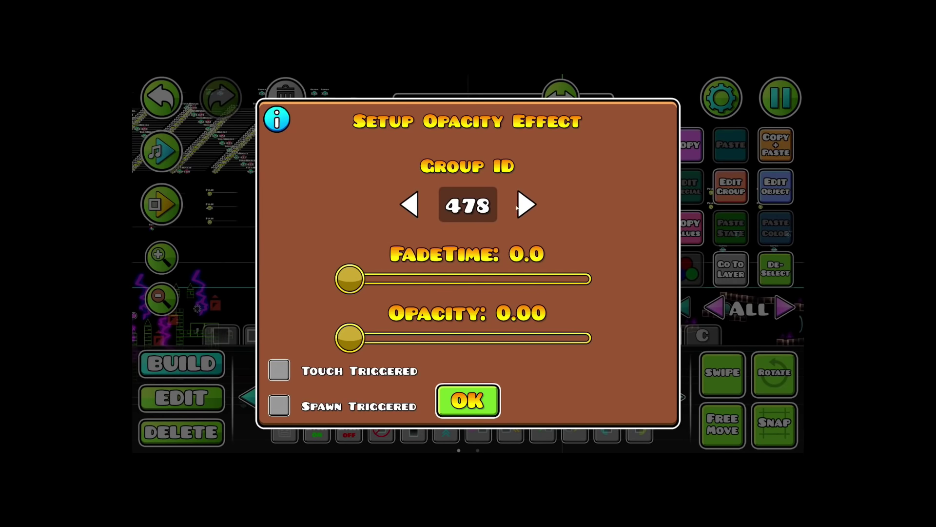
pyautogui.click(466, 401)
pyautogui.click(458, 194)
pyautogui.click(775, 187)
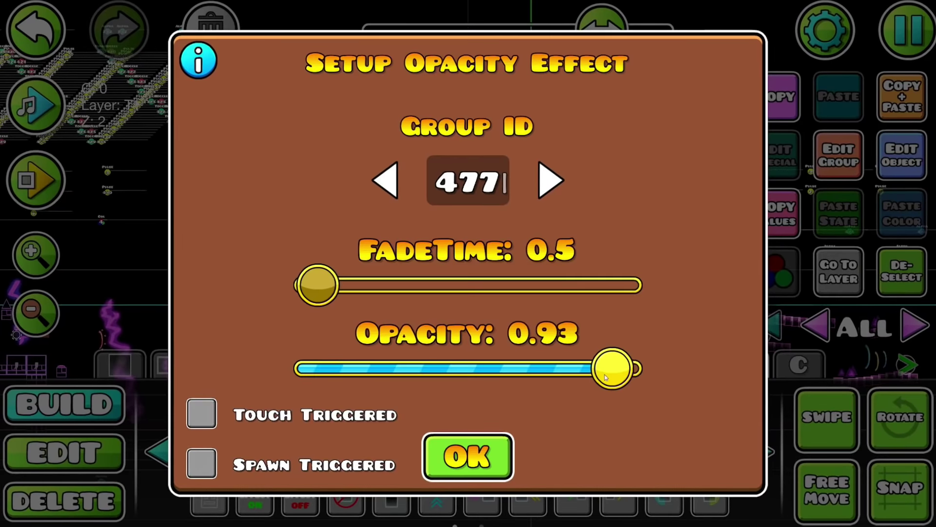
pyautogui.moveTo(571, 339); pyautogui.dragTo(525, 338)
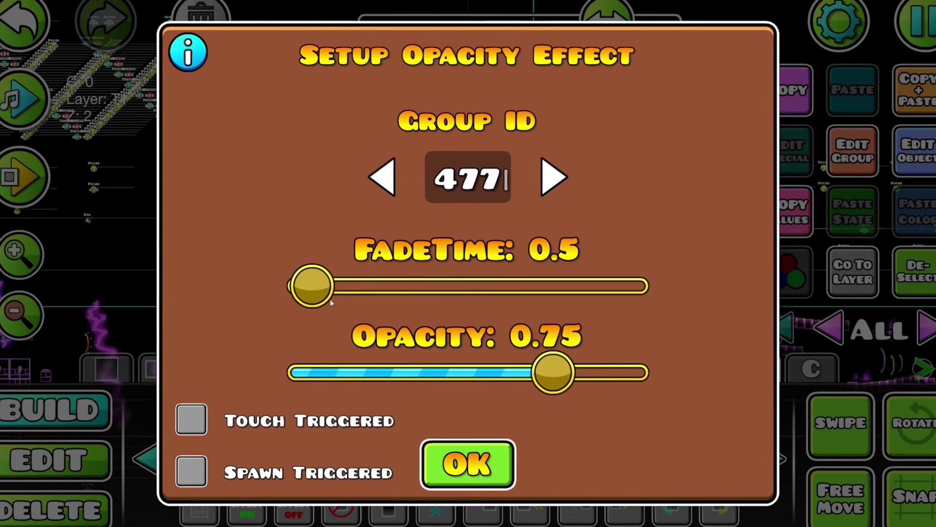
pyautogui.moveTo(330, 303); pyautogui.dragTo(347, 302)
pyautogui.click(467, 463)
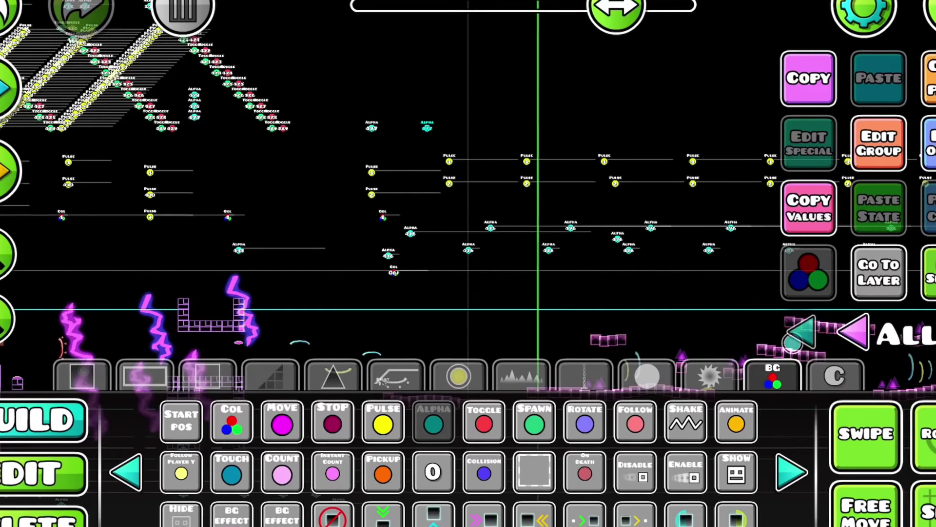
# Duplicate the pair of alpha triggers into staggered rows above the pulse triggers and retarget the copies to other groups.
pyautogui.scroll(3, 436, 206)
pyautogui.press('2')
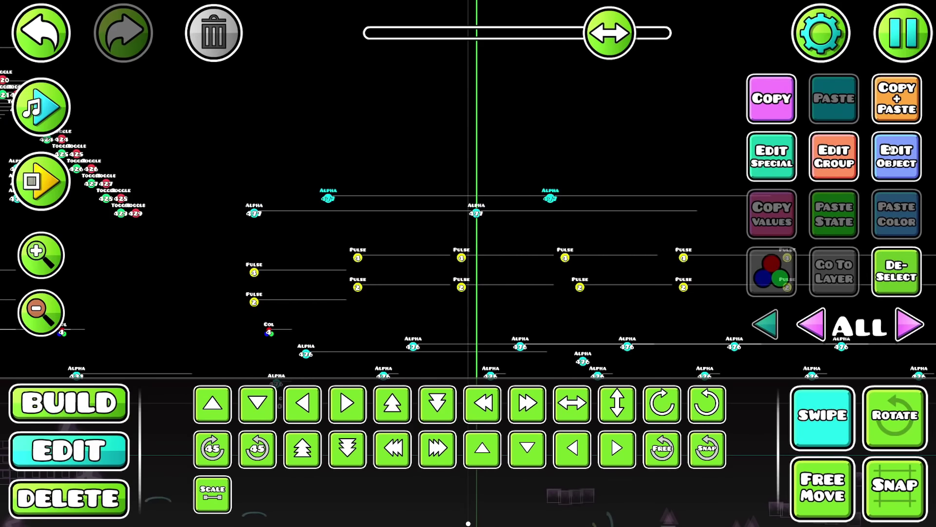
pyautogui.click(890, 149)
pyautogui.click(464, 466)
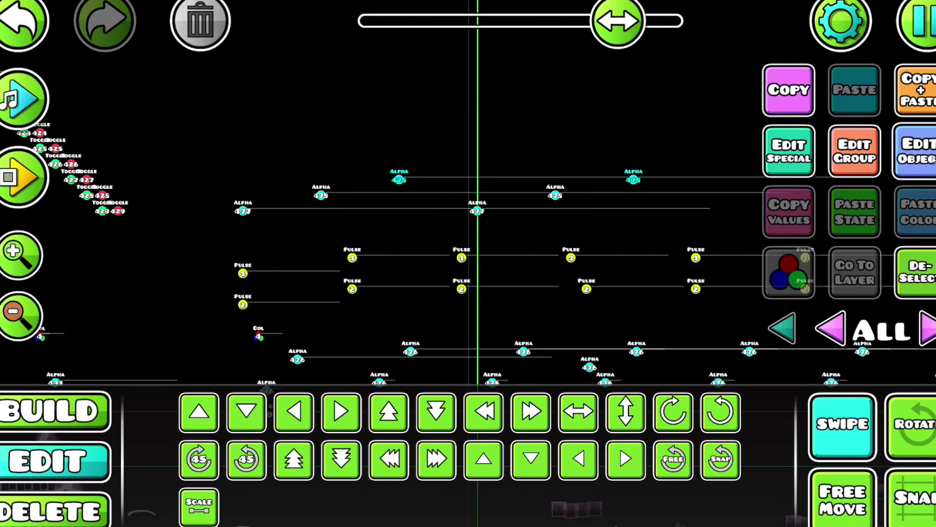
pyautogui.doubleClick(555, 195)
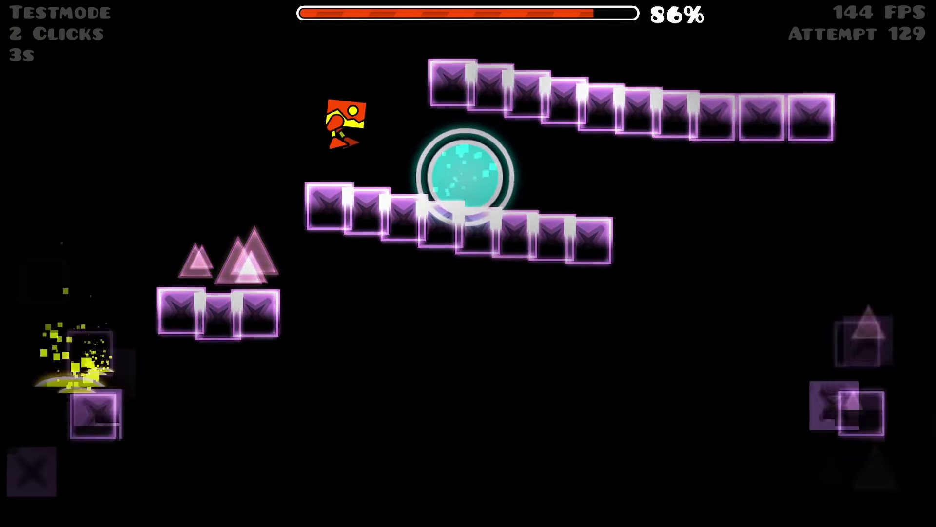
# Playtest the section through the block rows, orbs and portals to check the fading glow and pulse effects.
pyautogui.press('space')
pyautogui.press('space')
pyautogui.press('space')
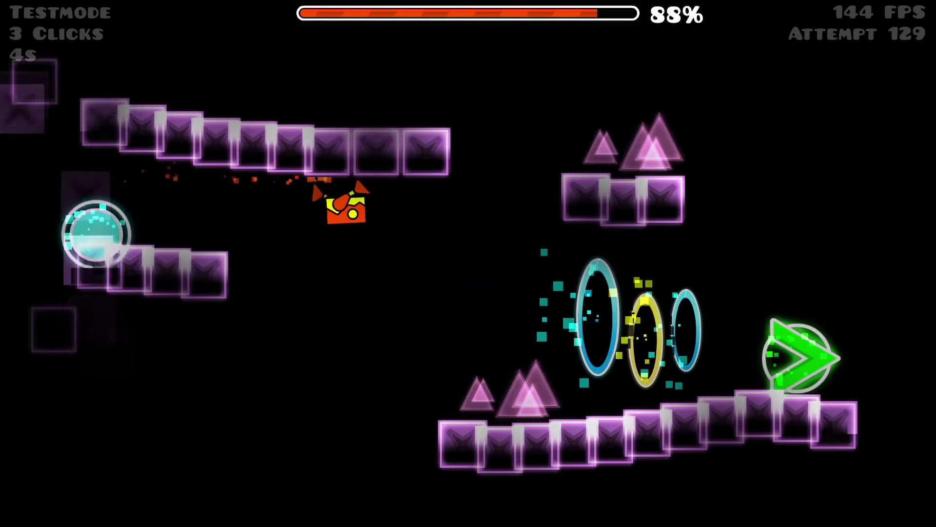
pyautogui.press('space')
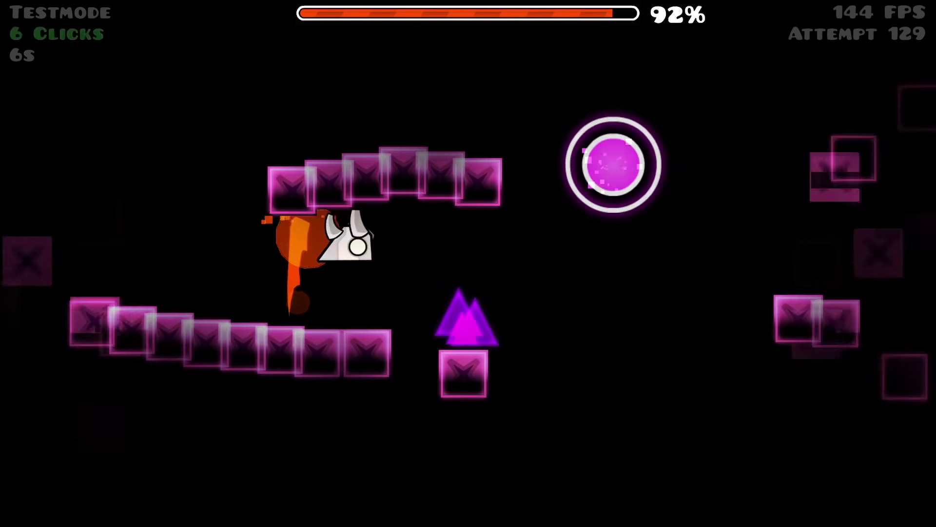
pyautogui.press('space')
pyautogui.press('space')
pyautogui.press('space')
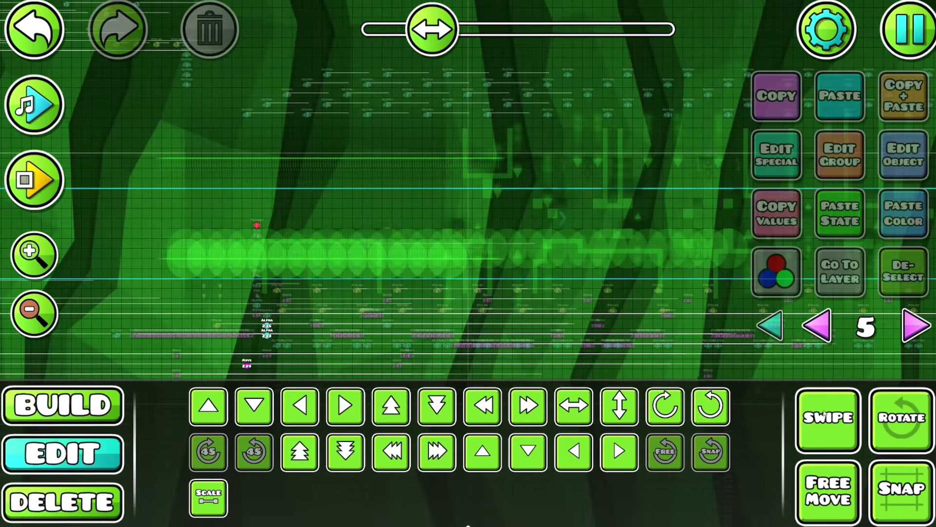
# Select the row of animated objects on editor layer 5 and enable Randomize Start in their animation settings.
pyautogui.click(828, 419)
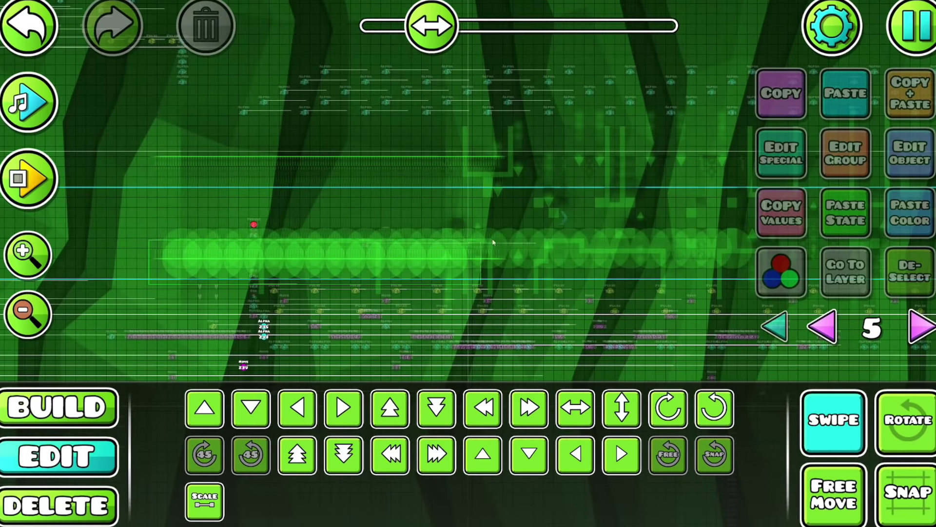
pyautogui.moveTo(156, 215); pyautogui.dragTo(682, 283)
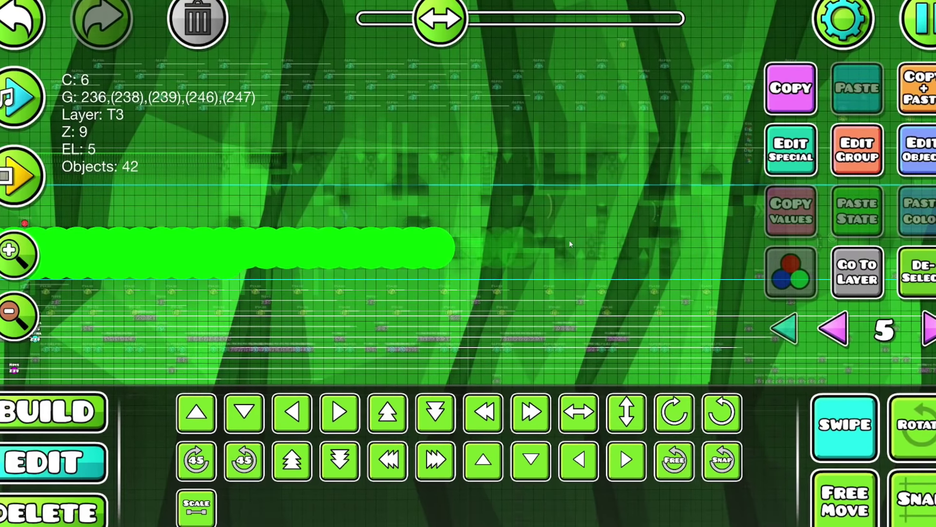
pyautogui.click(786, 152)
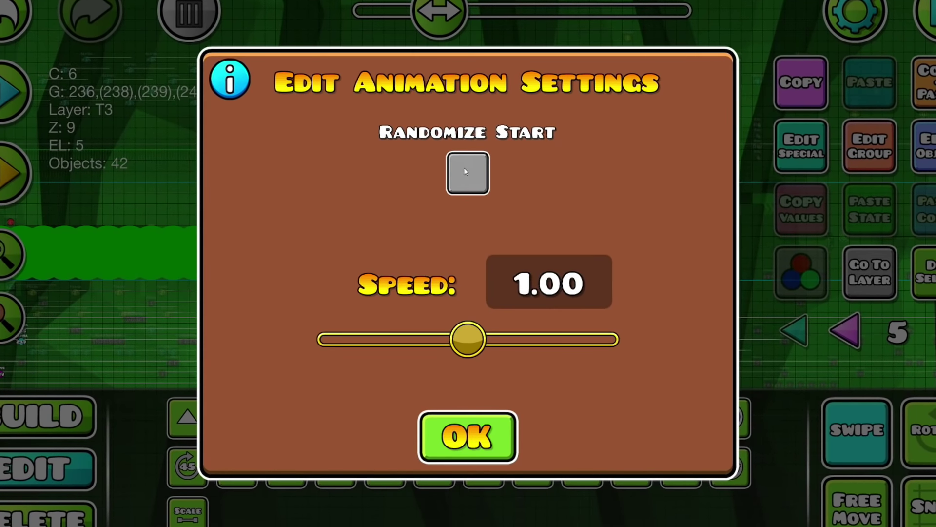
pyautogui.click(465, 168)
pyautogui.click(467, 435)
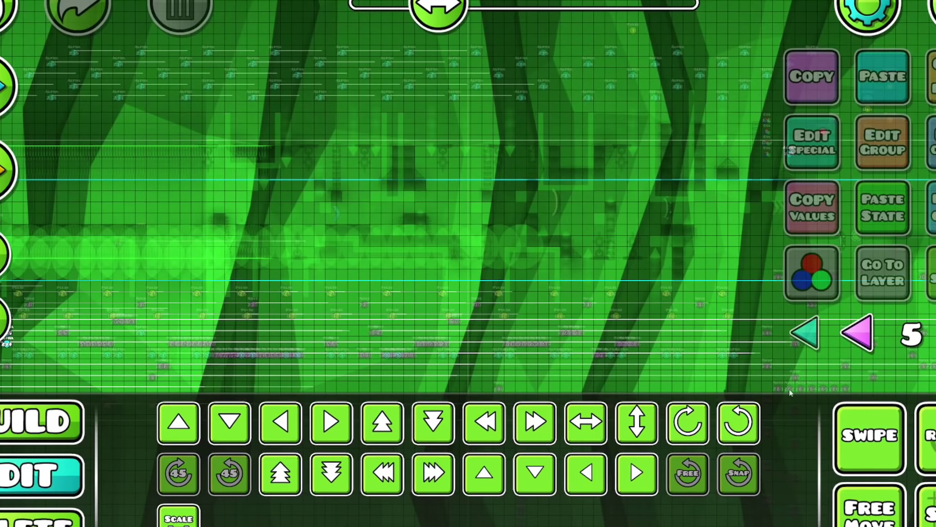
# Select the row of animated objects on editor layer 16 and edit their animation start settings.
pyautogui.click(802, 332)
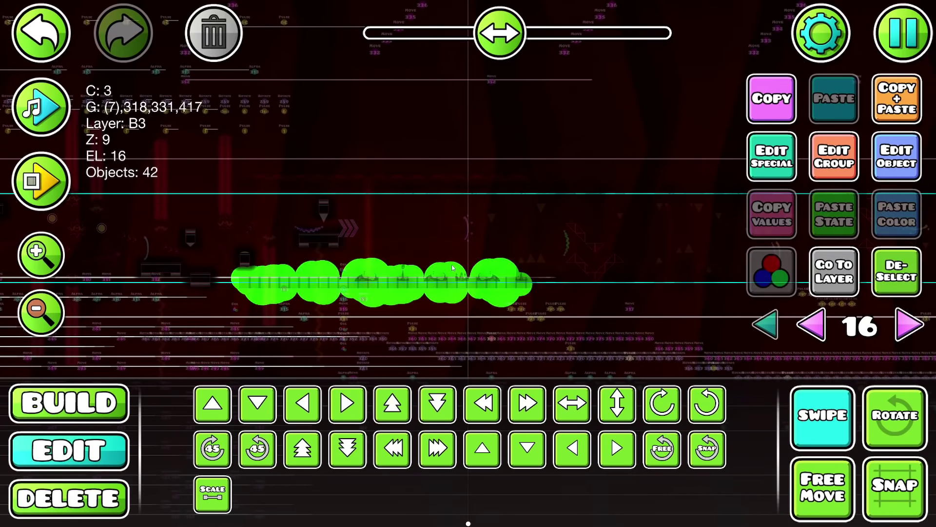
pyautogui.click(775, 164)
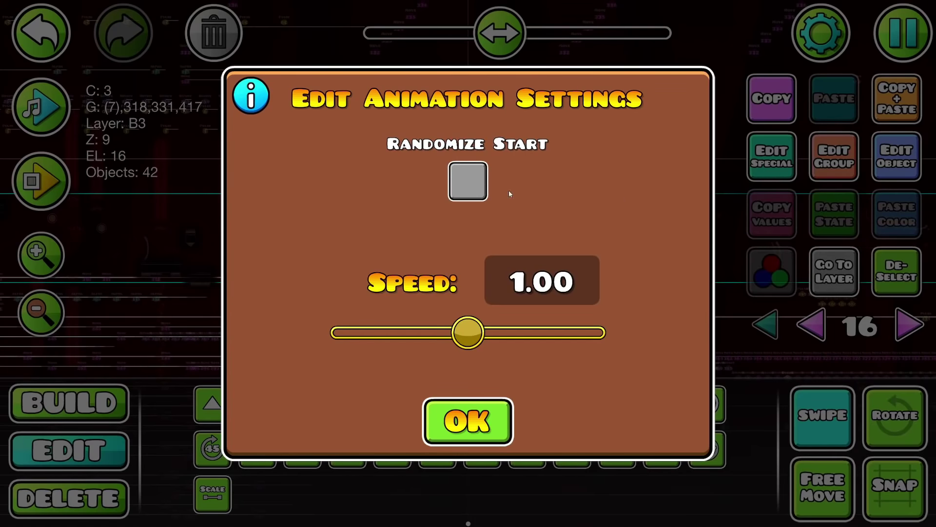
pyautogui.click(469, 422)
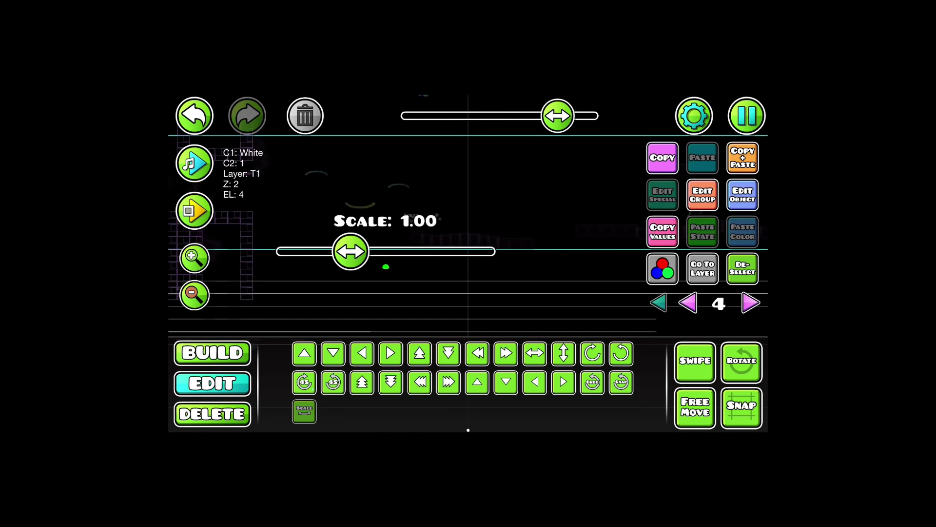
# Enlarge the half-dome object below the start position and set its base color to channel 10 and detail color to channel 4.
pyautogui.moveTo(350, 251); pyautogui.dragTo(432, 253)
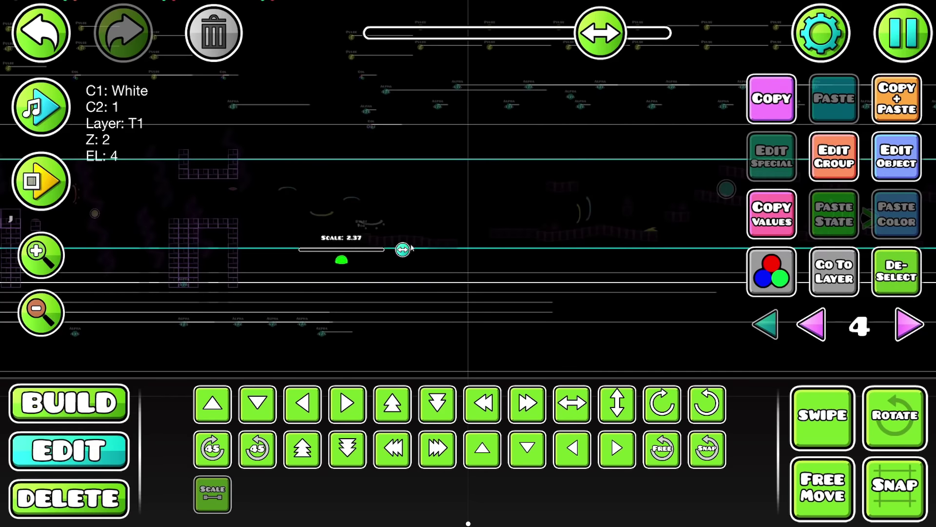
pyautogui.click(771, 272)
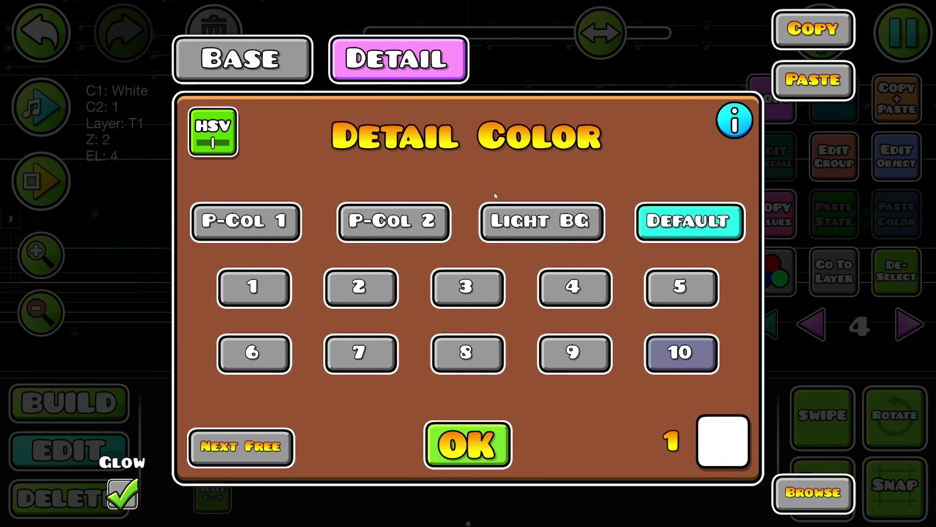
pyautogui.click(468, 443)
pyautogui.moveTo(14, 280); pyautogui.dragTo(118, 280)
pyautogui.click(55, 253)
pyautogui.click(49, 46)
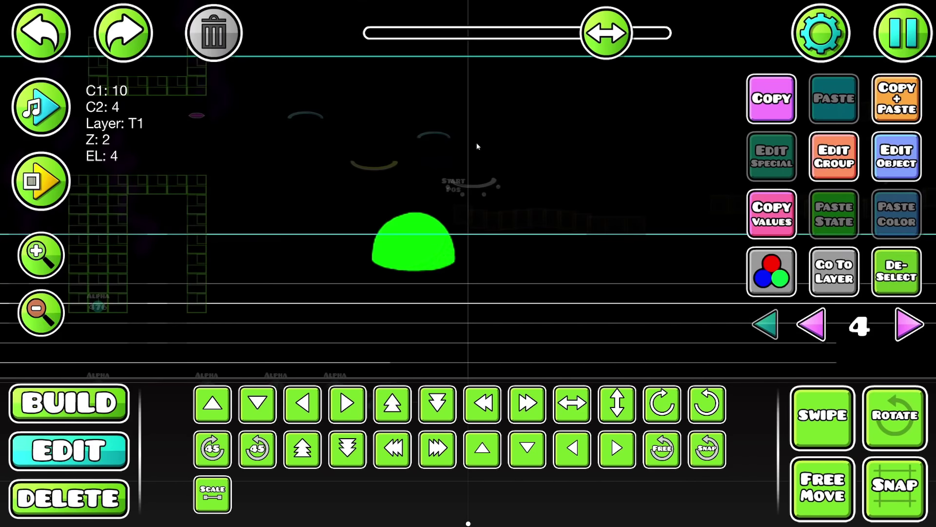
# Add the half-dome to group 480 on Z layer B4 and turn on Dont Fade and Dont Enter.
pyautogui.click(834, 156)
pyautogui.click(186, 413)
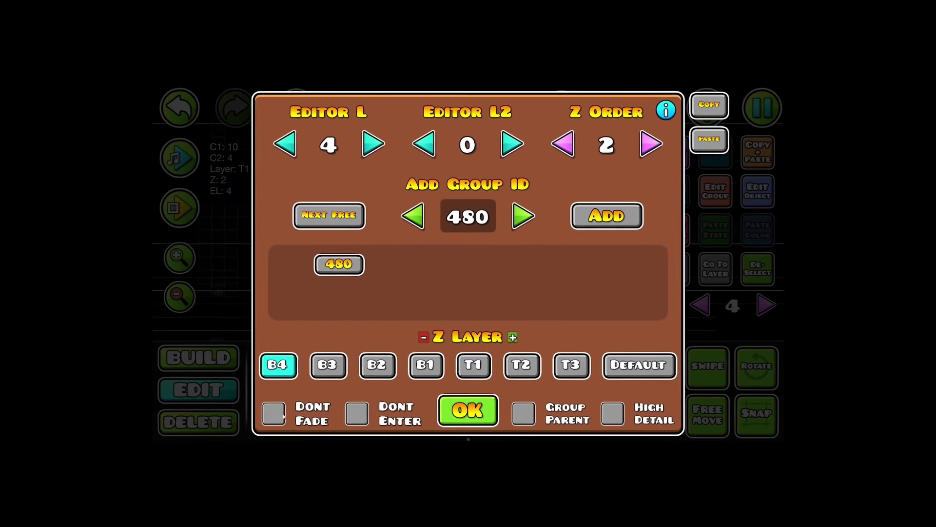
pyautogui.click(179, 484)
pyautogui.click(302, 484)
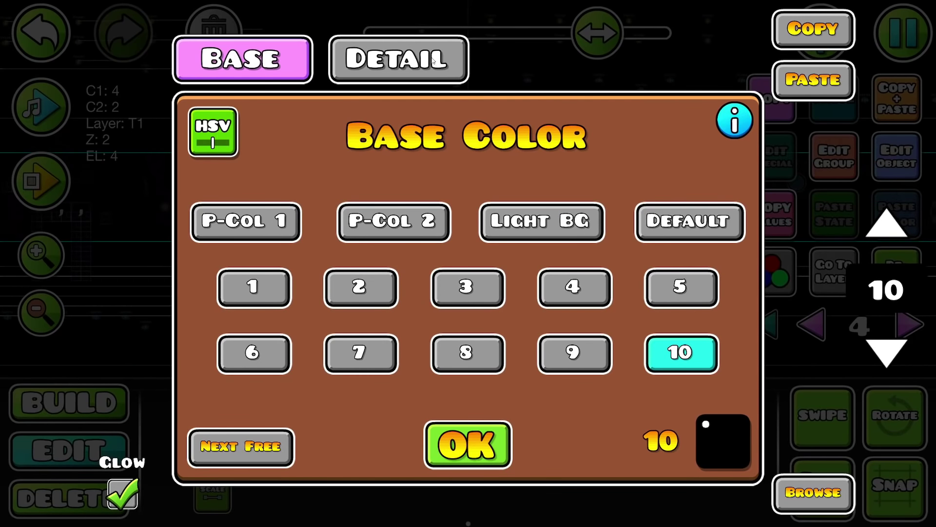
# Set the half-dome's detail color to channel 10 and add it to groups 480 and 481 on Z layer B4 with Z order -11.
pyautogui.click(432, 60)
pyautogui.click(469, 445)
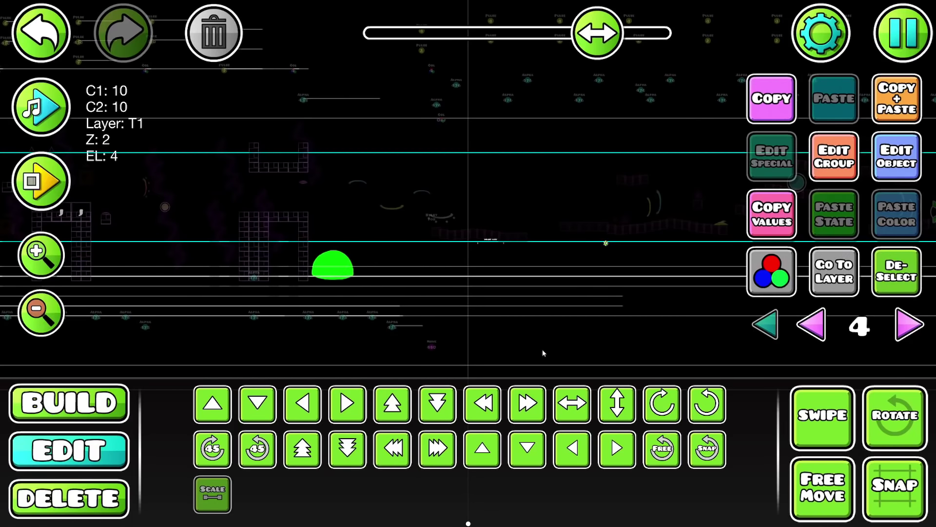
pyautogui.click(604, 101)
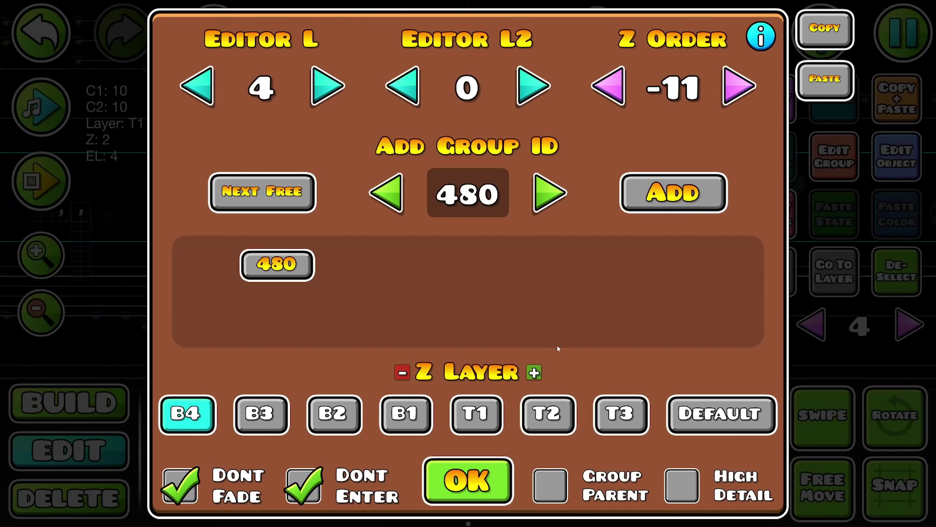
pyautogui.click(471, 487)
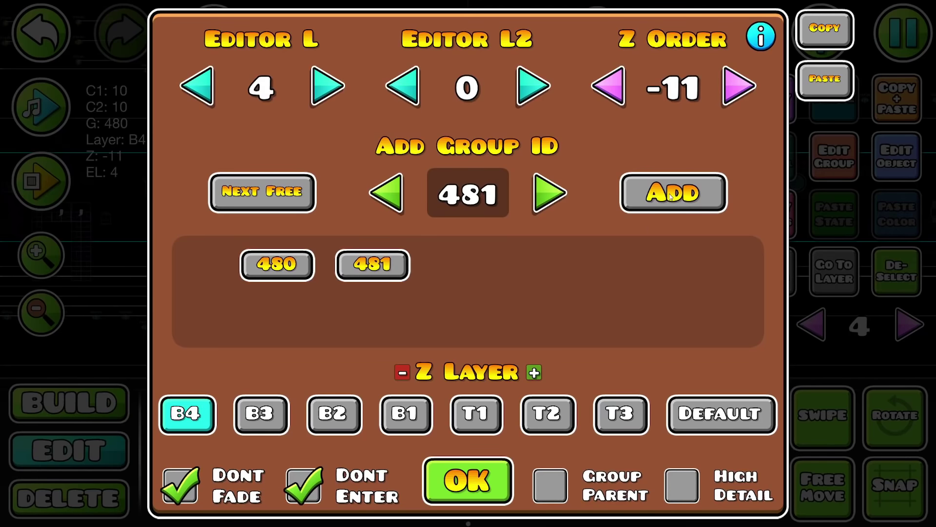
pyautogui.click(468, 478)
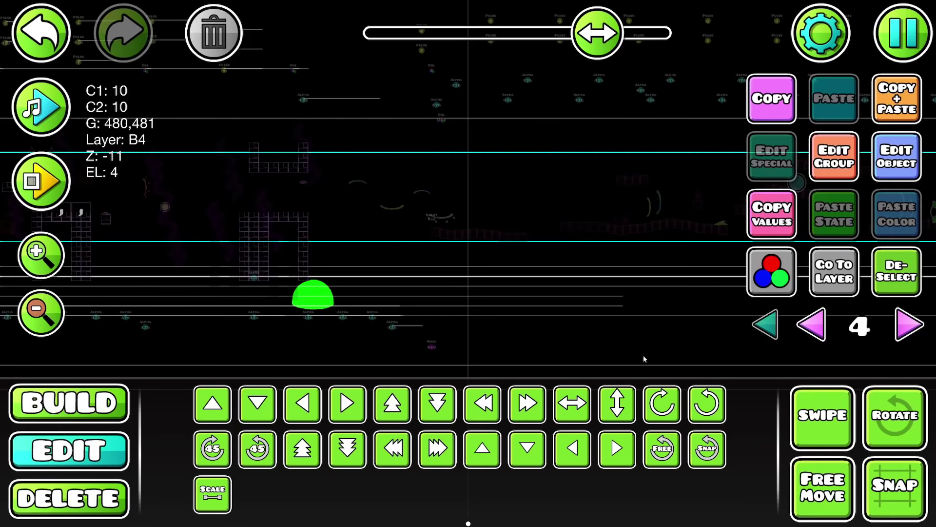
# Duplicate the half-dome into a long row and stack copies of the row upward, giving each its own consecutive group from 481.
pyautogui.click(896, 110)
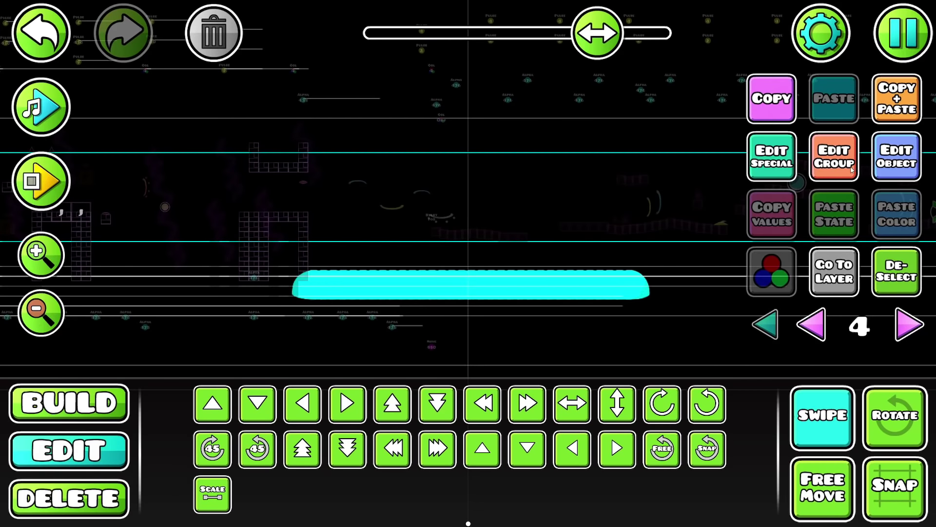
pyautogui.click(834, 156)
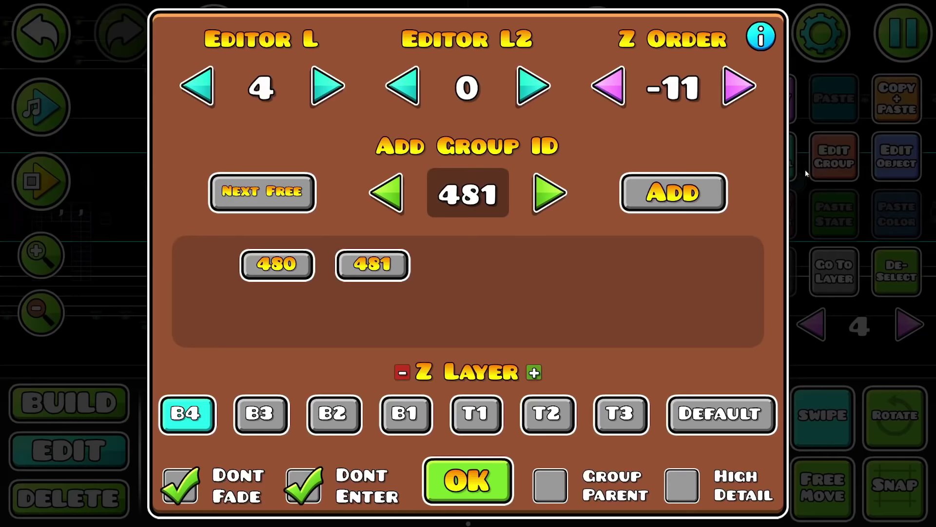
pyautogui.click(658, 202)
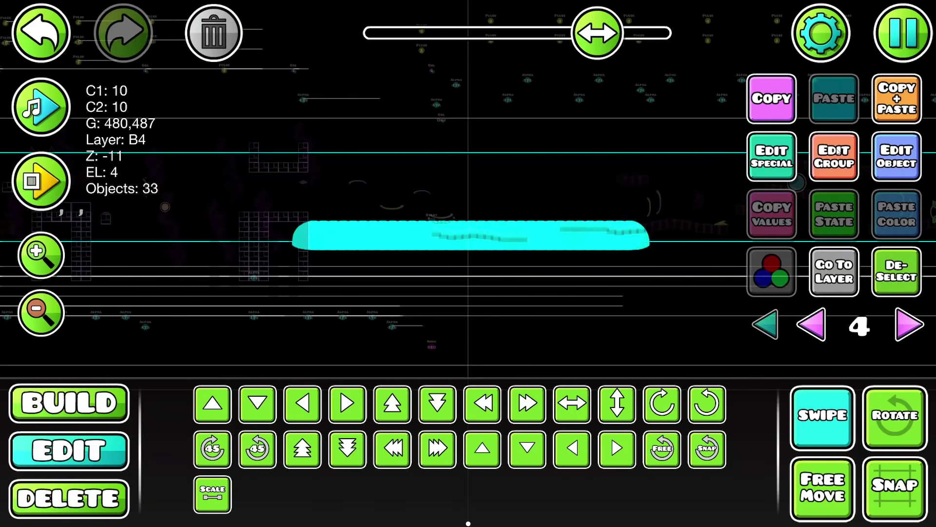
pyautogui.click(668, 214)
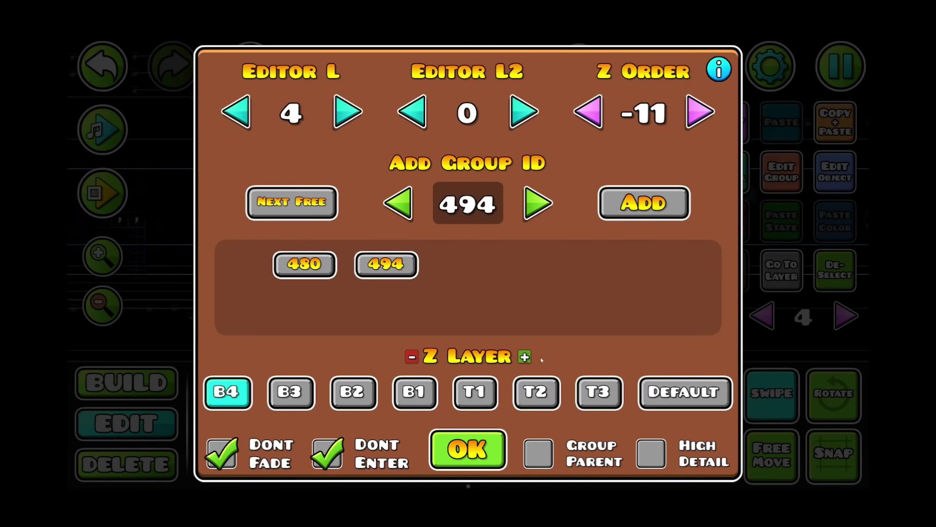
pyautogui.click(467, 449)
pyautogui.click(782, 172)
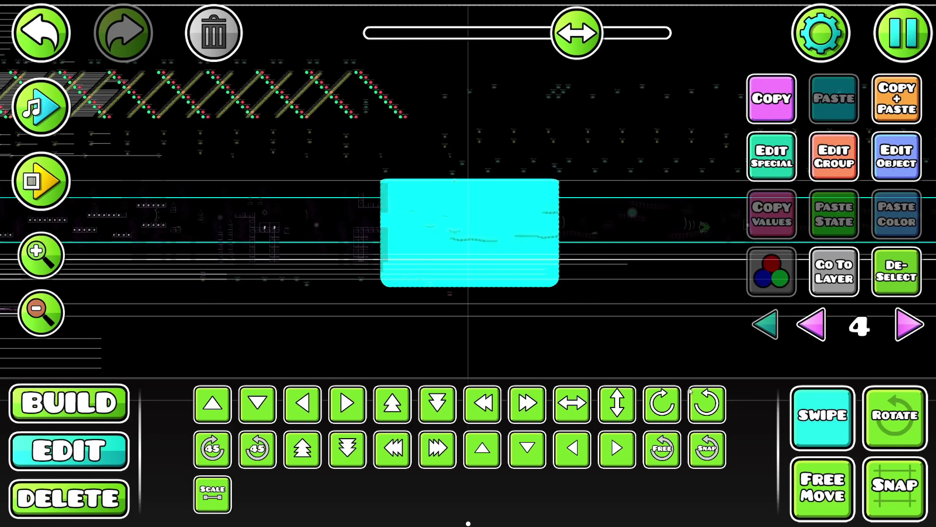
# Set up a row of pulse triggers for the half-dome groups from 481 with fade in 0.05 and fade out 0.3, and playtest them.
pyautogui.click(773, 322)
pyautogui.write('.05')
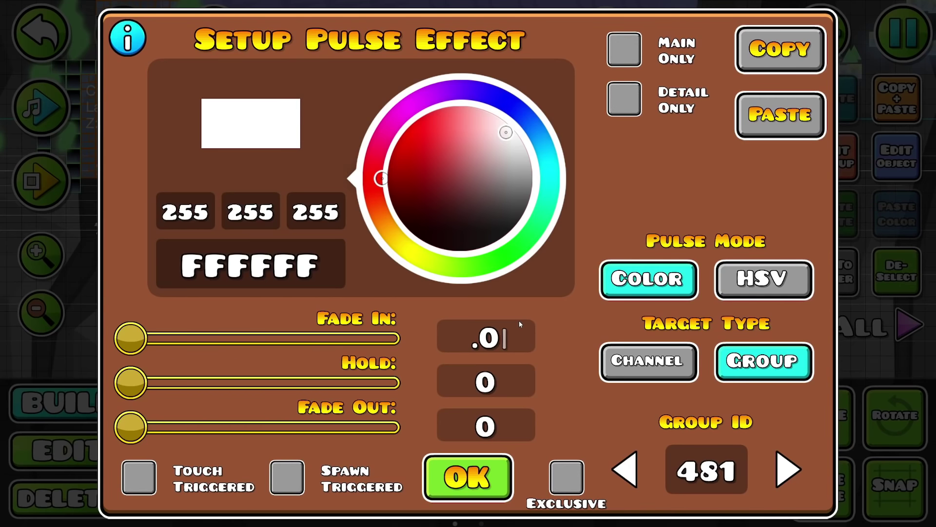
pyautogui.click(500, 428)
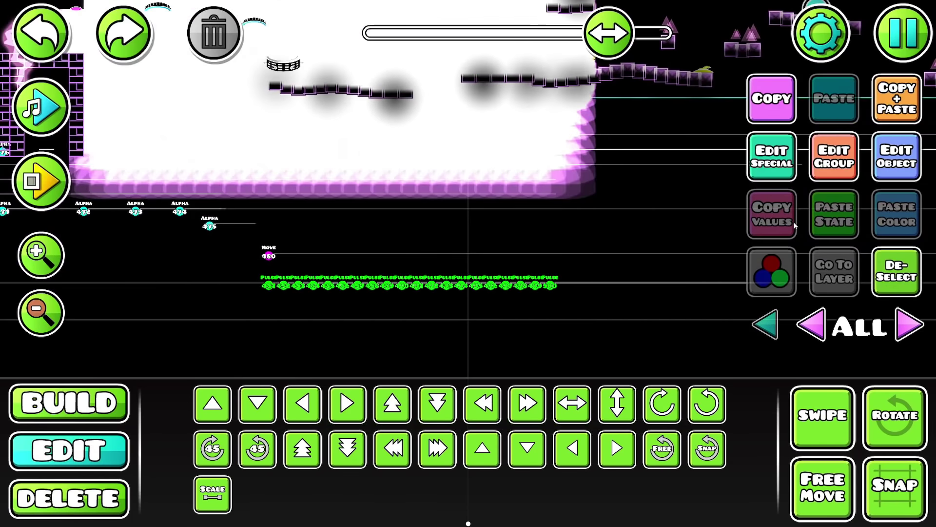
pyautogui.press('Escape')
pyautogui.click(445, 201)
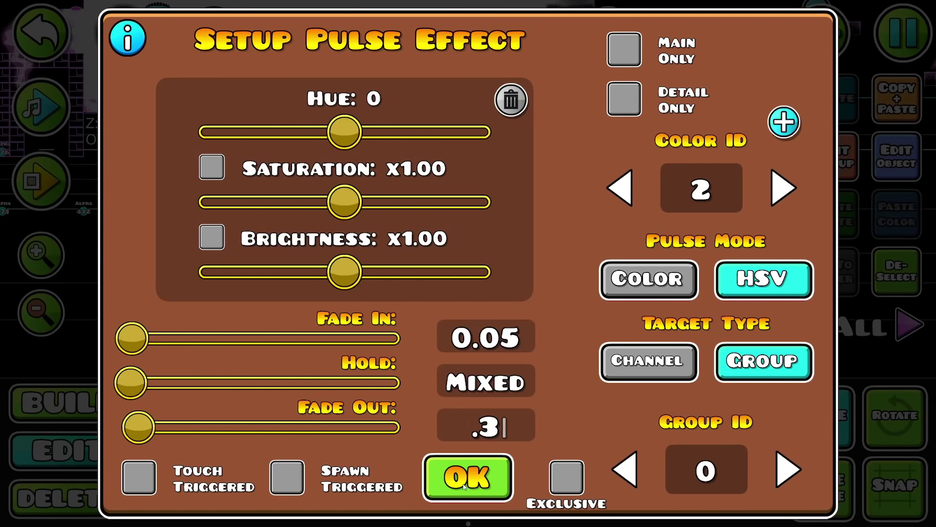
pyautogui.click(464, 486)
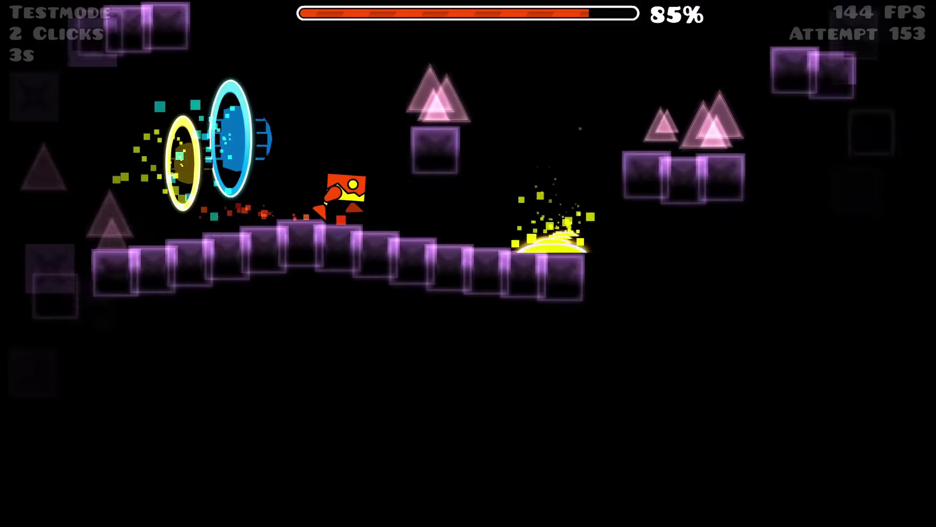
pyautogui.press('Escape')
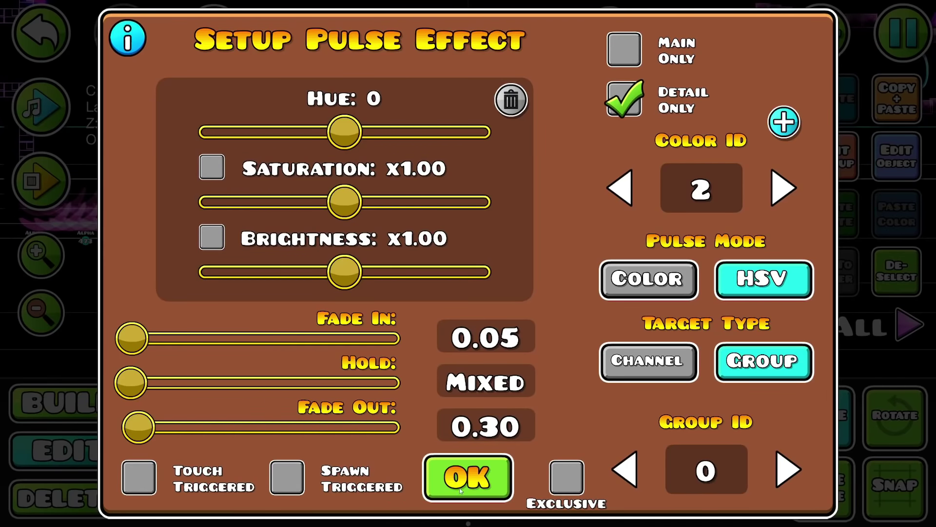
# Restrict the selected pulse triggers to Detail Only with additive saturation +0.94, playtesting the section between the edits.
pyautogui.click(461, 488)
pyautogui.press('Escape')
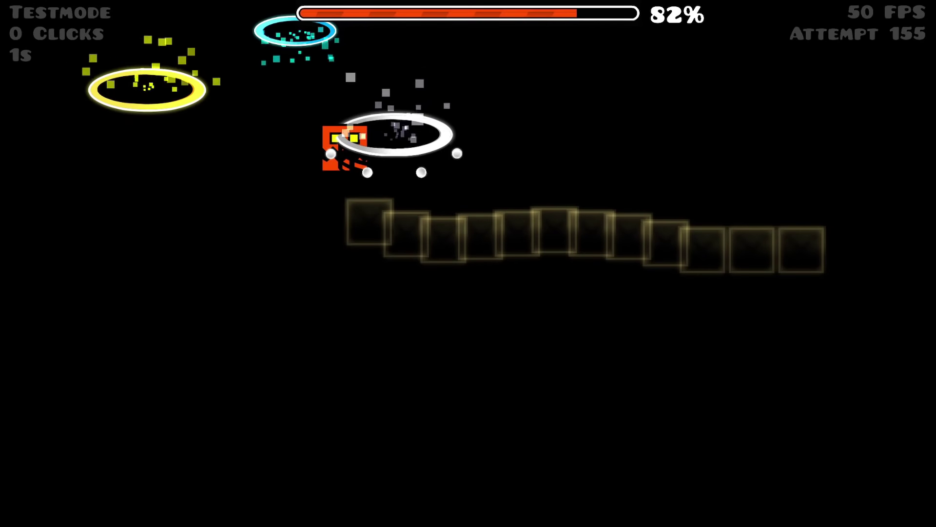
pyautogui.press('space')
pyautogui.press('space')
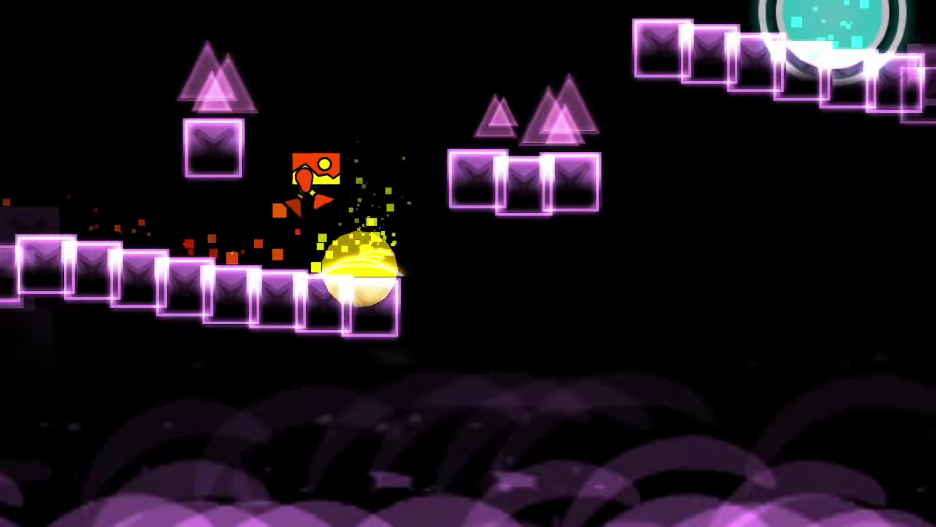
pyautogui.press('space')
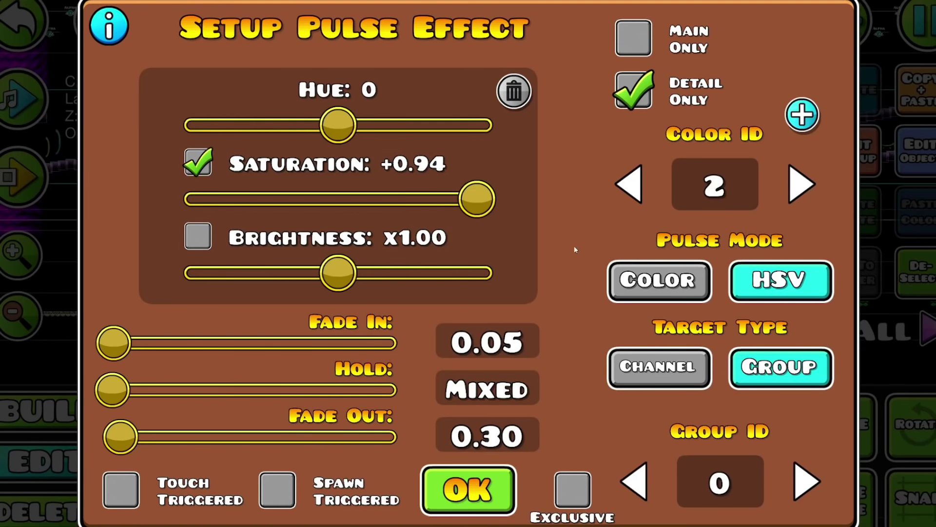
pyautogui.click(486, 487)
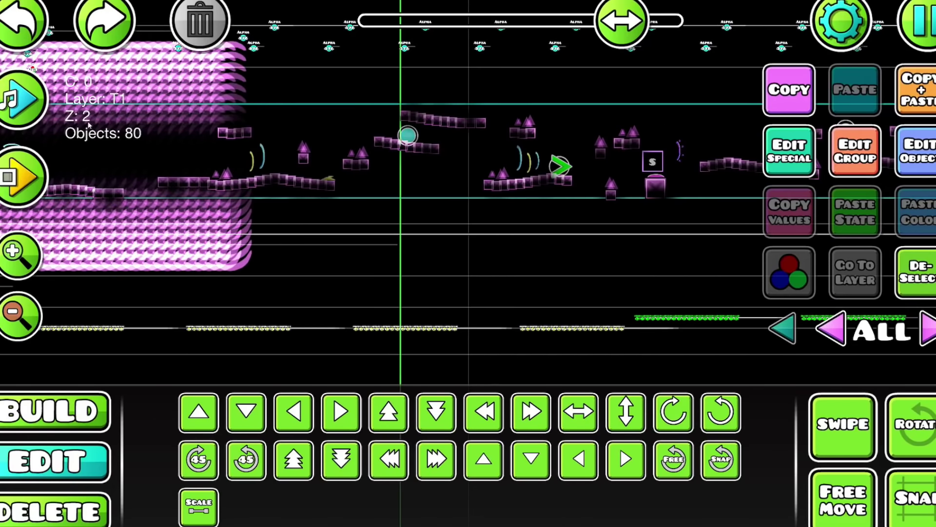
# Move the selected stack of half-domes to editor layer 5 and add it to group 501.
pyautogui.scroll(3, 385, 273)
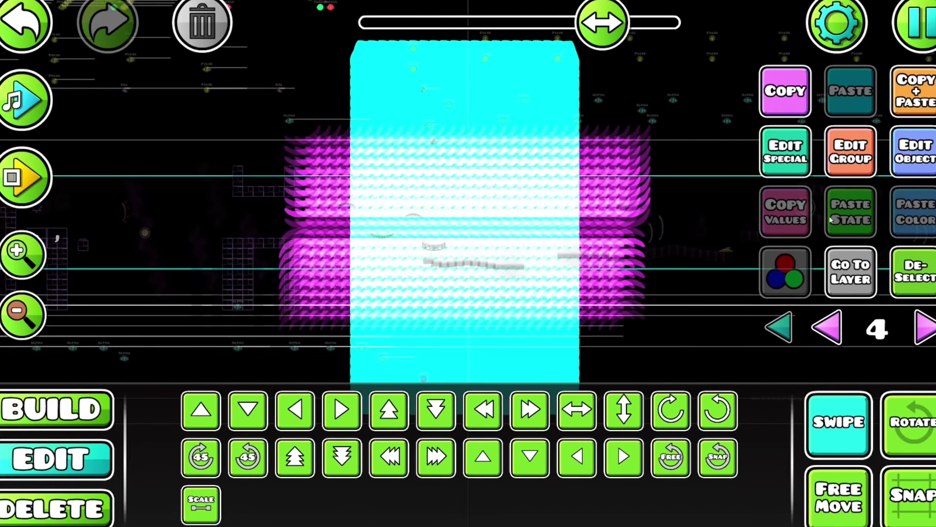
pyautogui.click(839, 154)
pyautogui.click(319, 77)
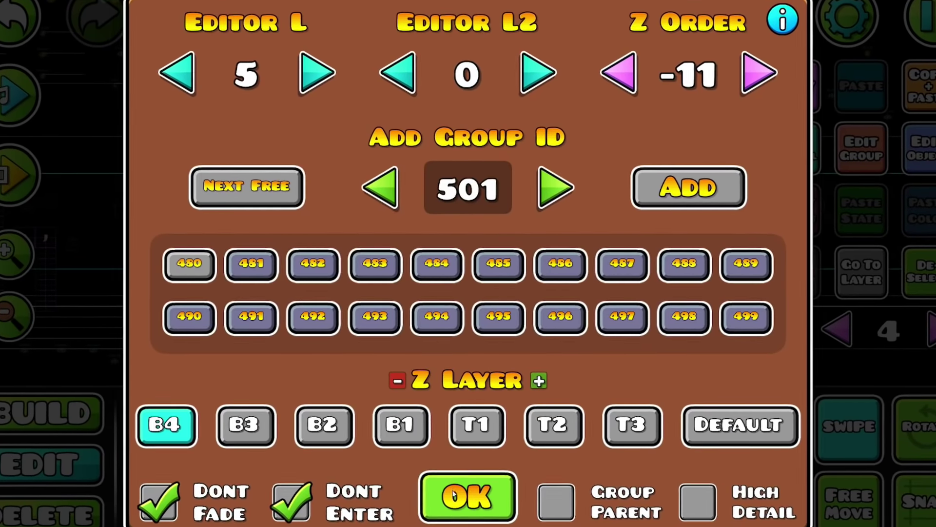
pyautogui.click(468, 493)
# Set the toggle trigger to target group 501 with Activate Group off.
pyautogui.click(731, 253)
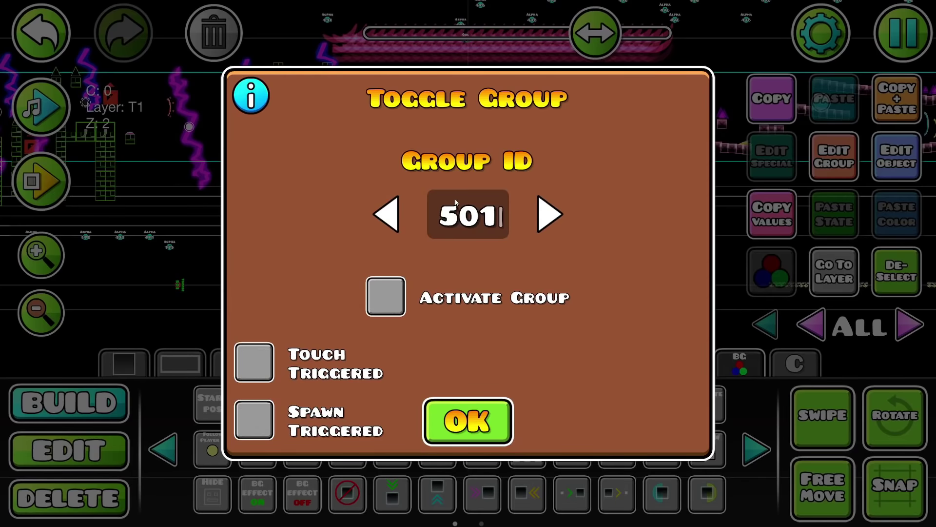
pyautogui.click(459, 399)
pyautogui.press('2')
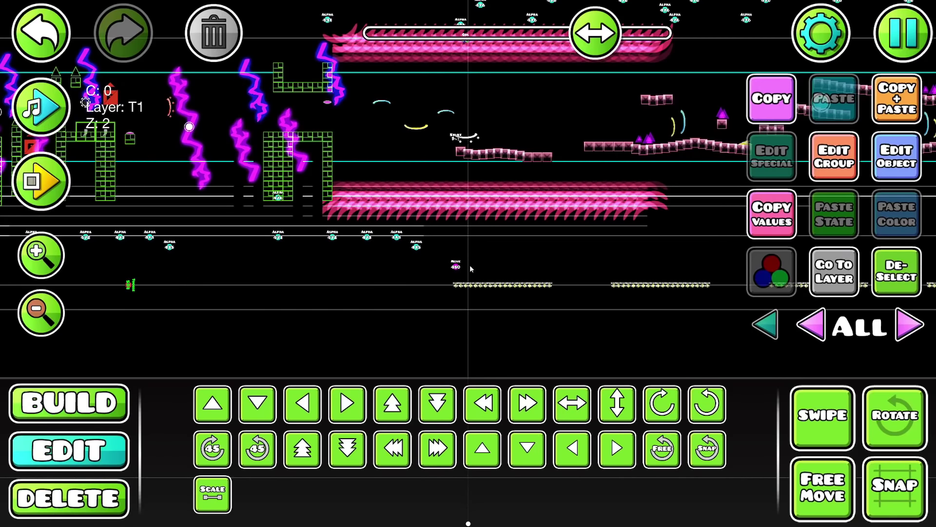
# Playtest the section from the start position to check the pulsing background decoration.
pyautogui.click(41, 309)
pyautogui.click(54, 253)
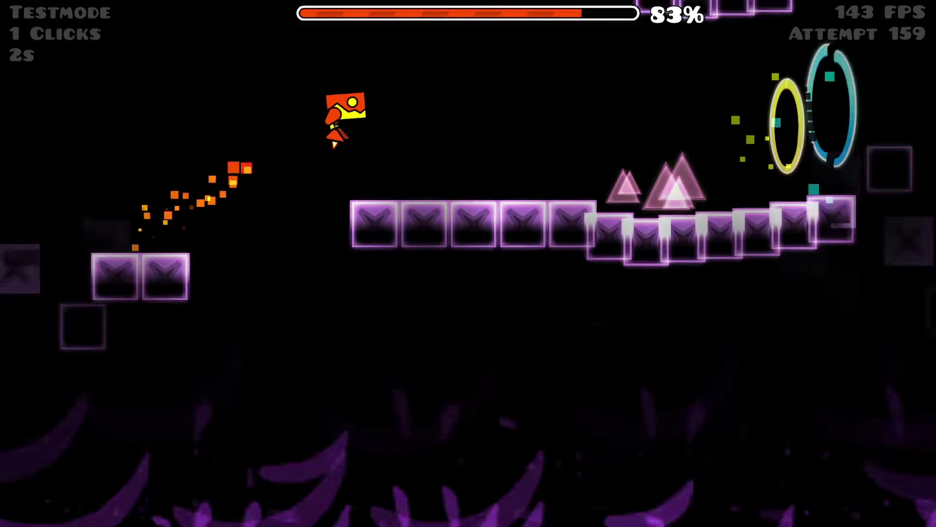
pyautogui.press('space')
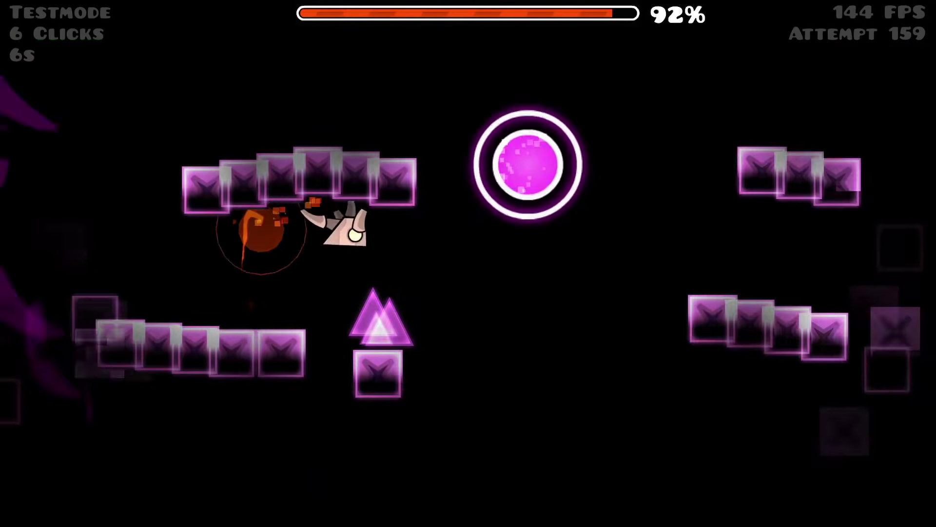
pyautogui.press('space')
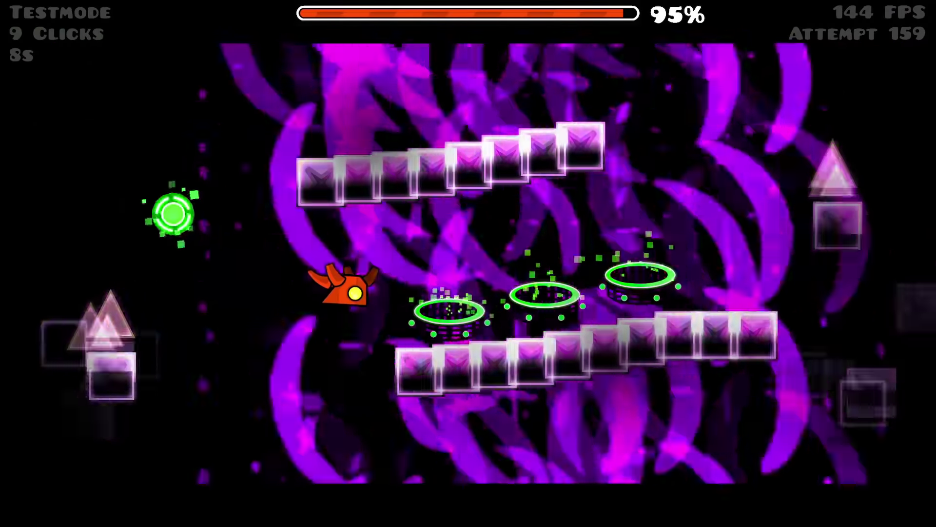
pyautogui.press('space')
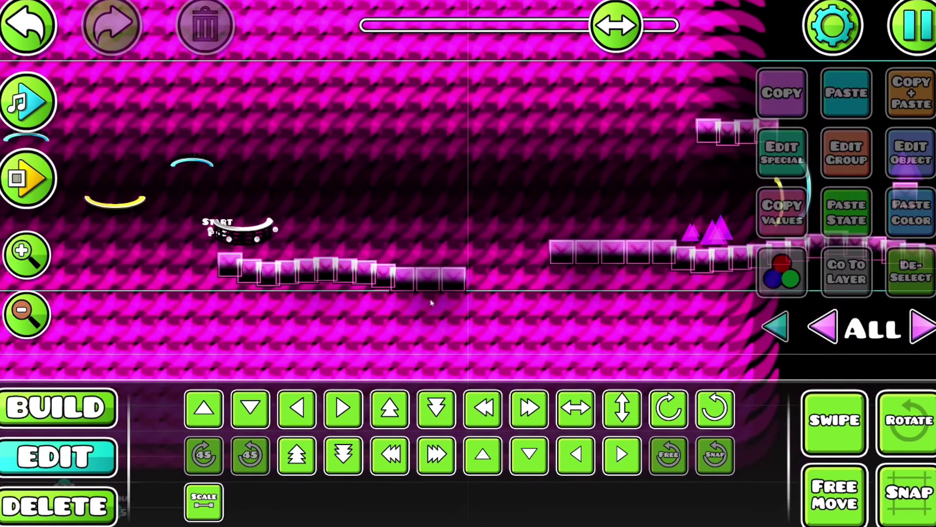
# Switch to editor layer 6 and place a spiked decoration object below the platforms, enlarged to scale 4.62.
pyautogui.moveTo(616, 279); pyautogui.dragTo(316, 271)
pyautogui.scroll(-3, 316, 271)
pyautogui.click(932, 330)
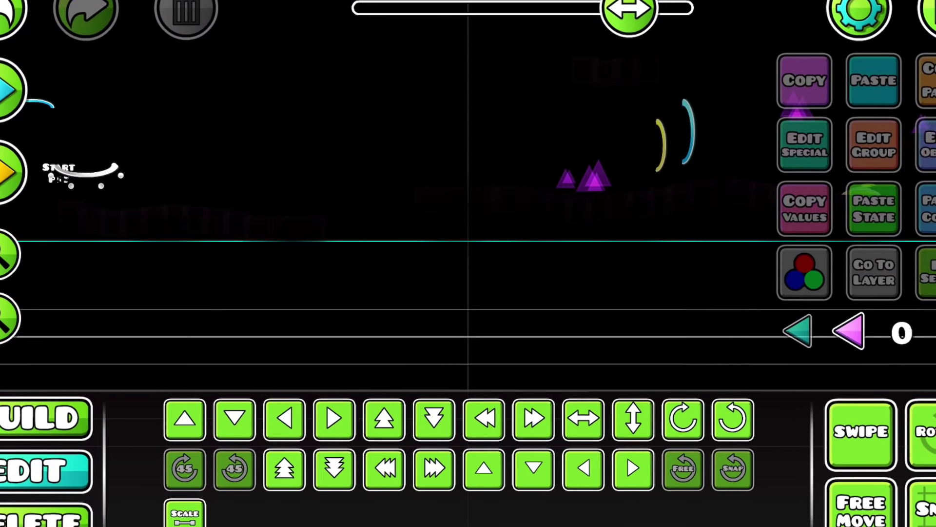
pyautogui.click(932, 330)
pyautogui.click(932, 330)
pyautogui.click(932, 330)
pyautogui.click(932, 330)
pyautogui.click(933, 332)
pyautogui.click(934, 332)
pyautogui.press('1')
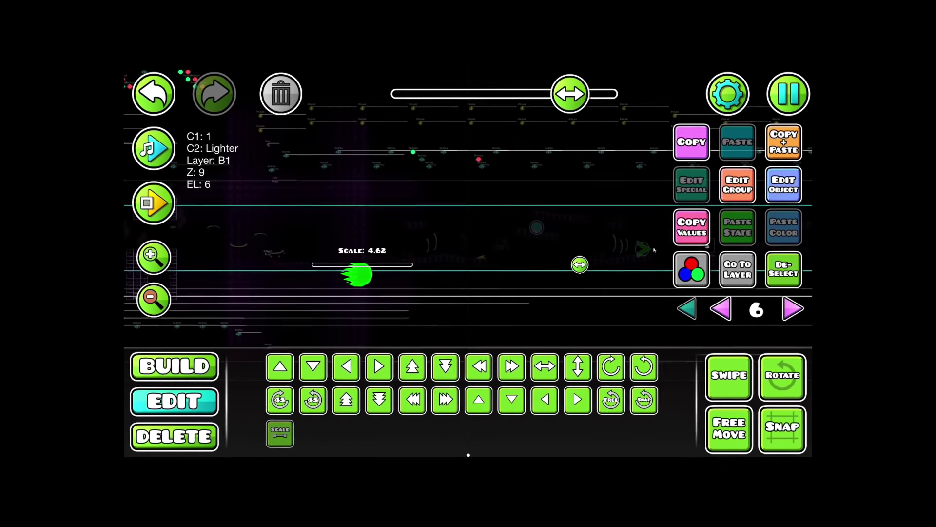
# Set the spiked object's base and detail colors to channel 9.
pyautogui.click(771, 271)
pyautogui.click(539, 323)
pyautogui.click(422, 126)
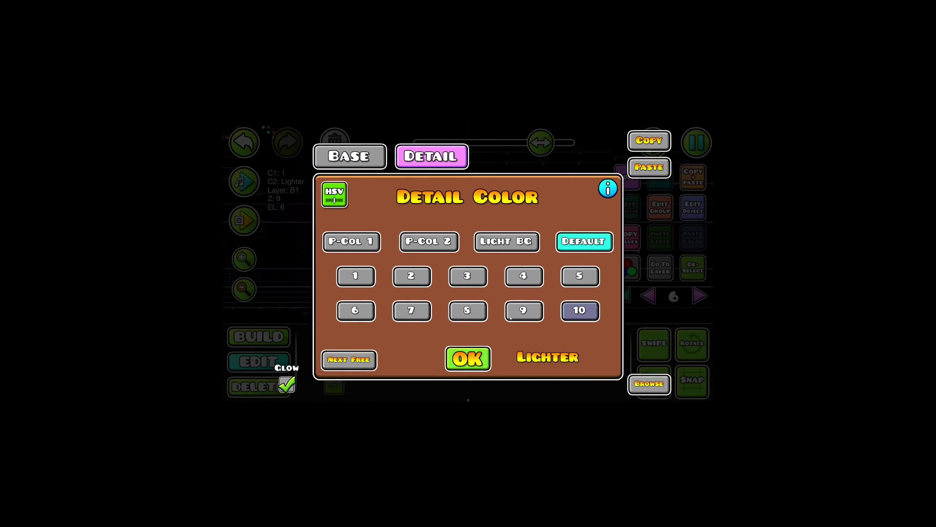
pyautogui.click(468, 384)
# Edit the group settings of the mirrored pair of spiked objects on editor layer 6.
pyautogui.scroll(3, 195, 324)
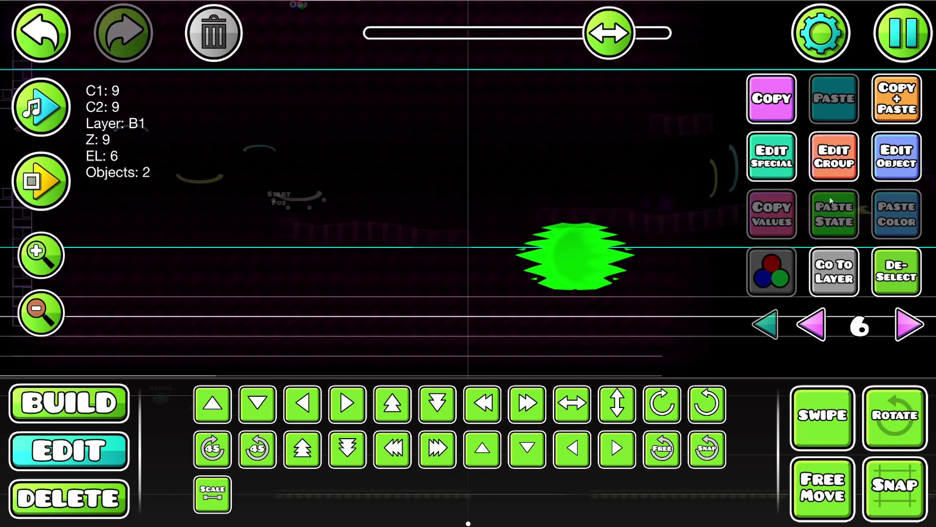
pyautogui.click(834, 155)
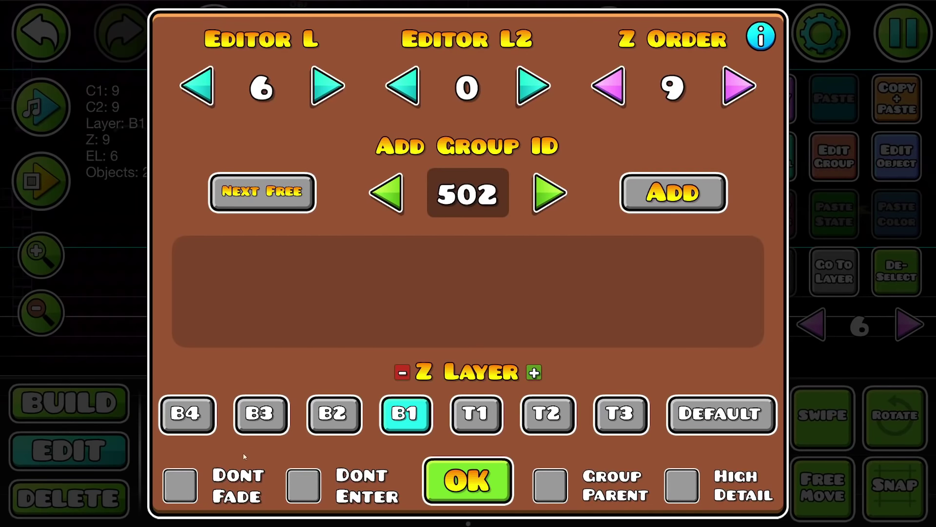
pyautogui.click(467, 481)
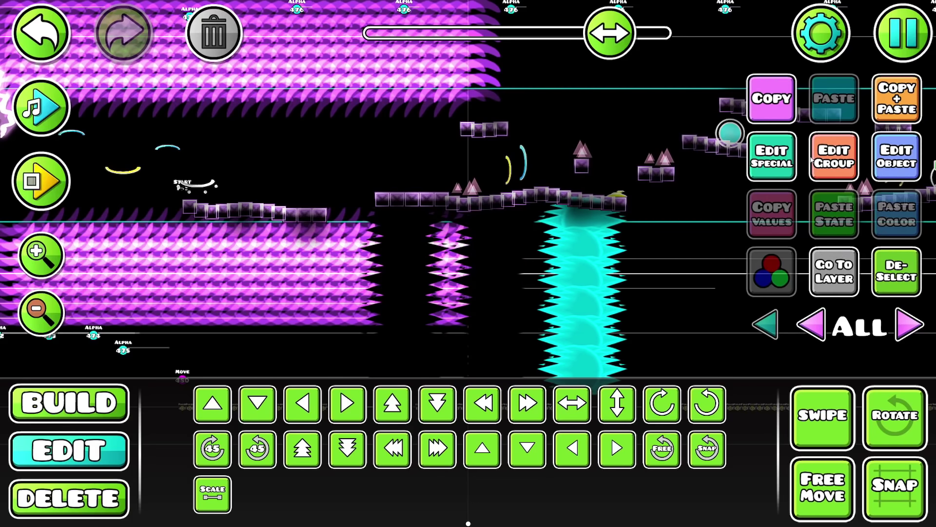
# Place copies of the spiked column beneath and around the platforms further along the section.
pyautogui.moveTo(564, 238); pyautogui.dragTo(380, 248)
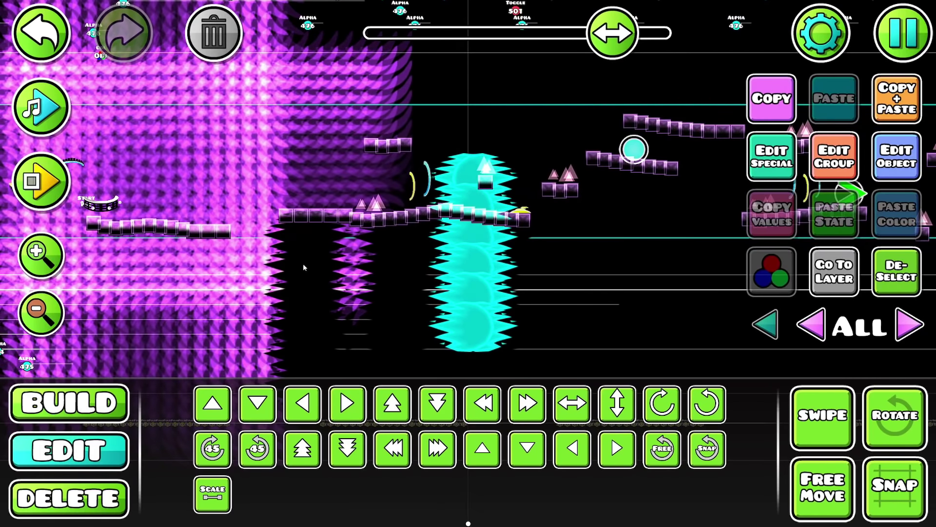
pyautogui.moveTo(384, 249); pyautogui.dragTo(683, 234)
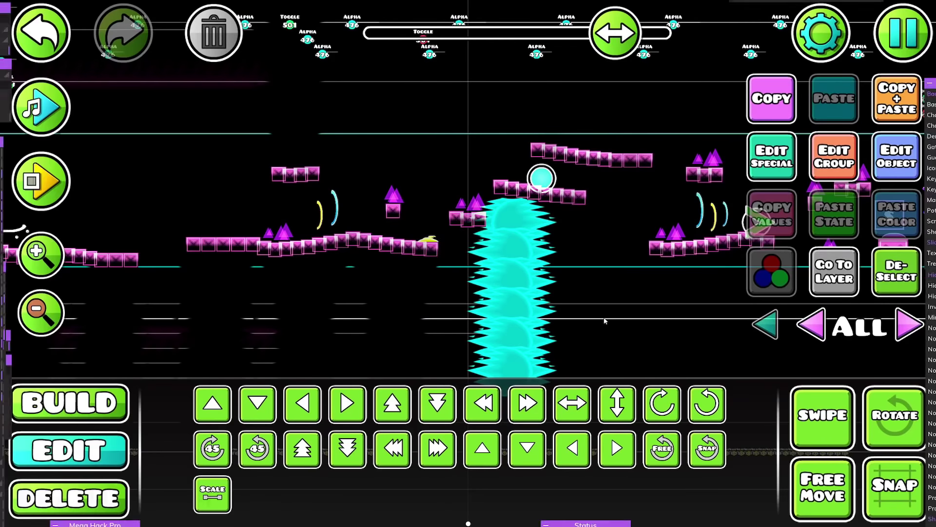
# Show object hitboxes and inspect the spiked columns' positions relative to the platforms.
pyautogui.press('Tab')
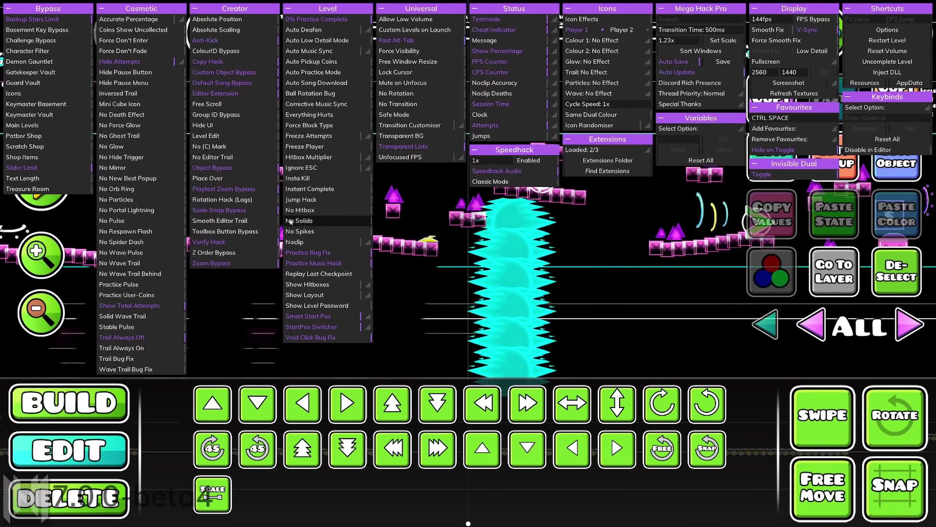
pyautogui.click(317, 285)
pyautogui.press('Tab')
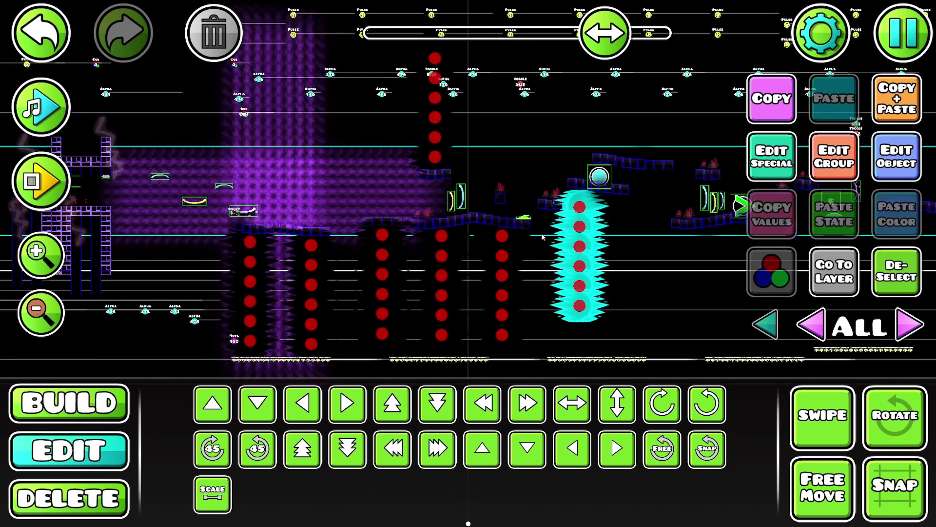
pyautogui.moveTo(542, 237); pyautogui.dragTo(433, 258)
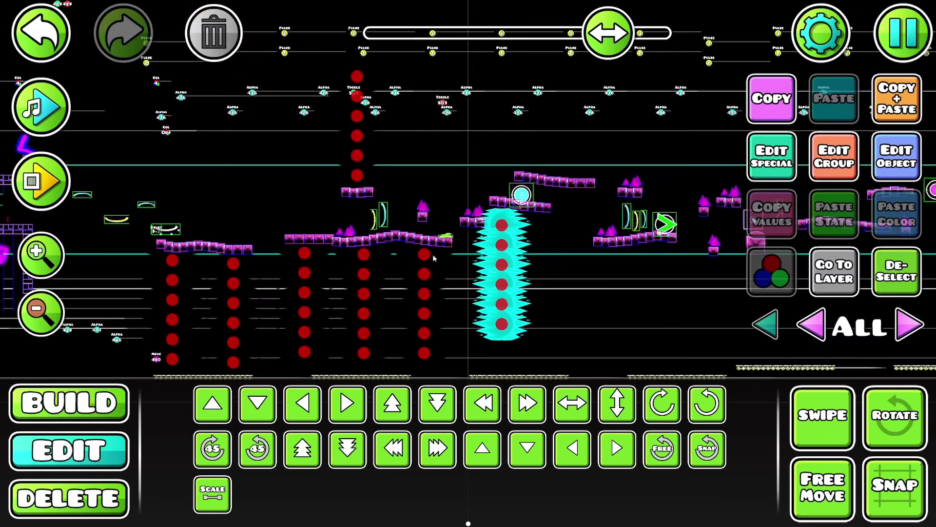
pyautogui.scroll(5, 83, 259)
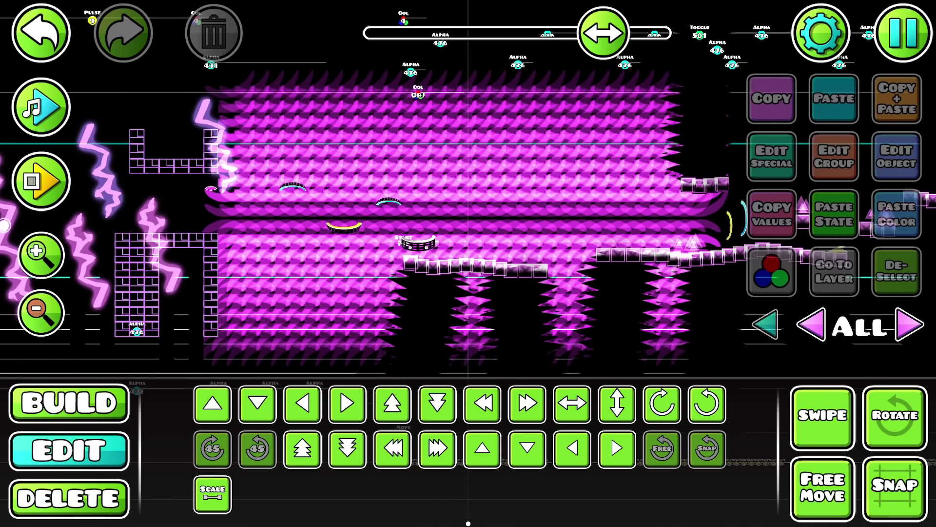
# Enable Absolute Scaling and enlarge the half-dome background decorations in place.
pyautogui.press('Tab')
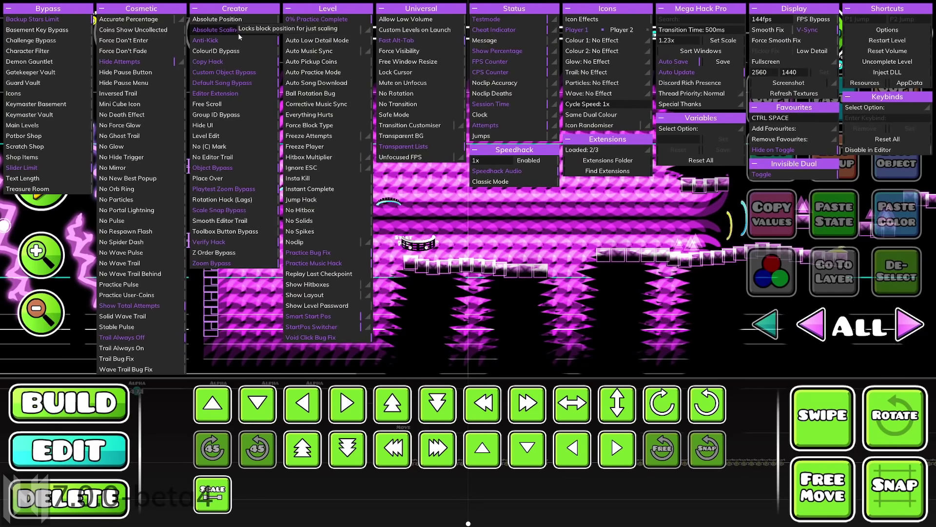
pyautogui.press('Tab')
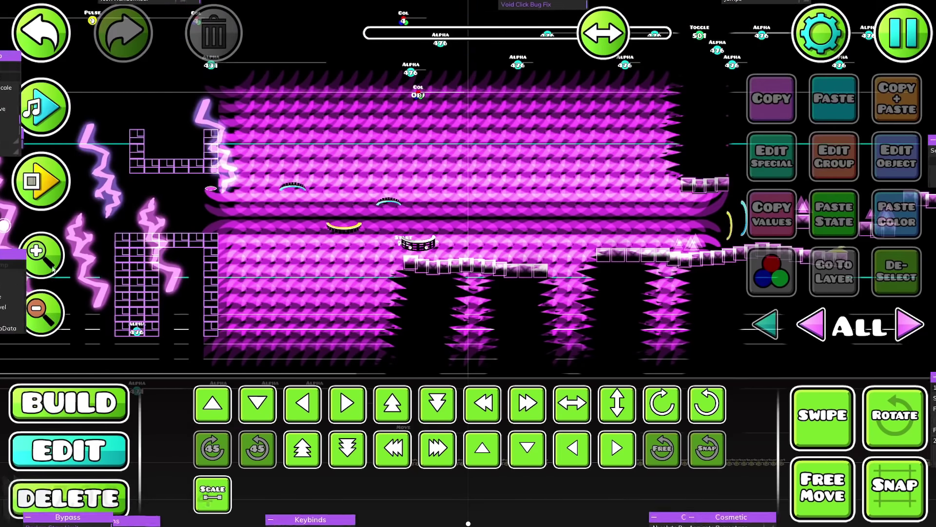
pyautogui.scroll(3, 520, 205)
pyautogui.click(46, 312)
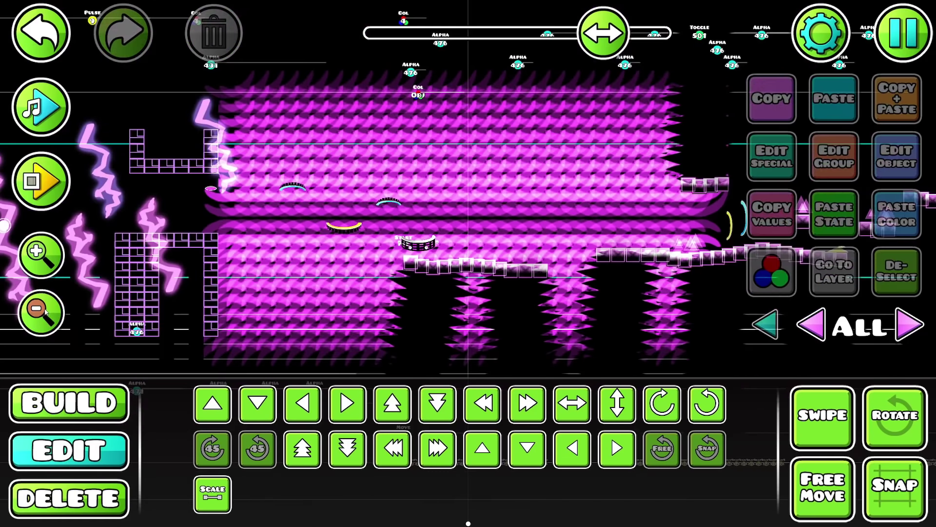
pyautogui.click(46, 312)
pyautogui.click(498, 245)
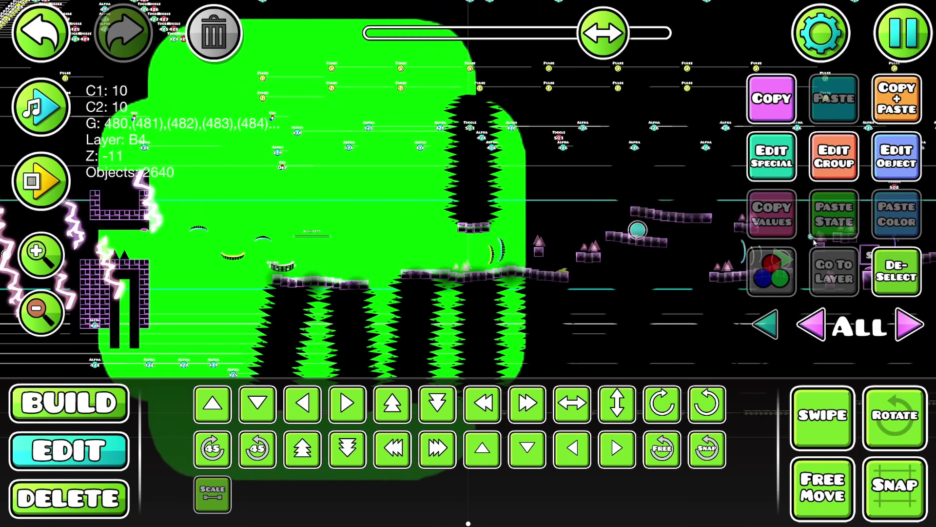
pyautogui.click(896, 271)
# Playtest the section to check the spiked columns and the enlarged background decoration.
pyautogui.hscroll(-5, 692, 263)
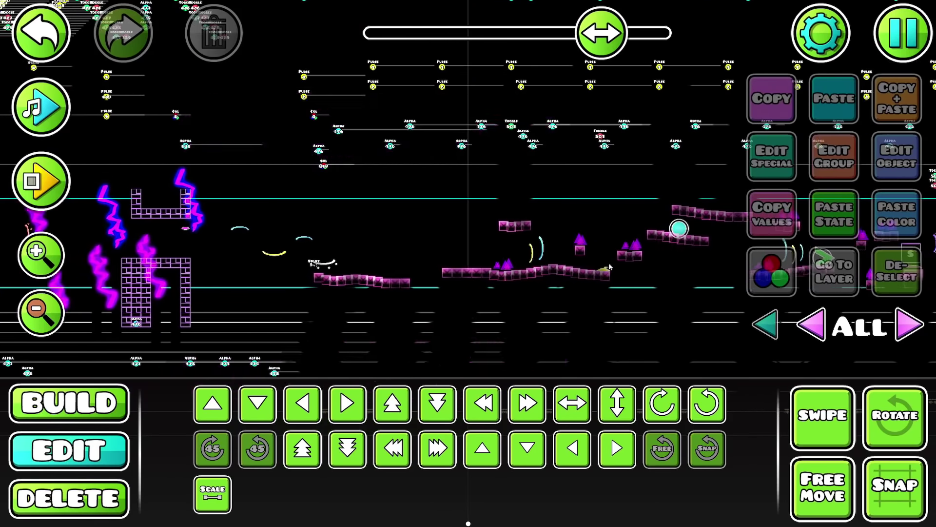
pyautogui.moveTo(692, 264); pyautogui.dragTo(744, 258)
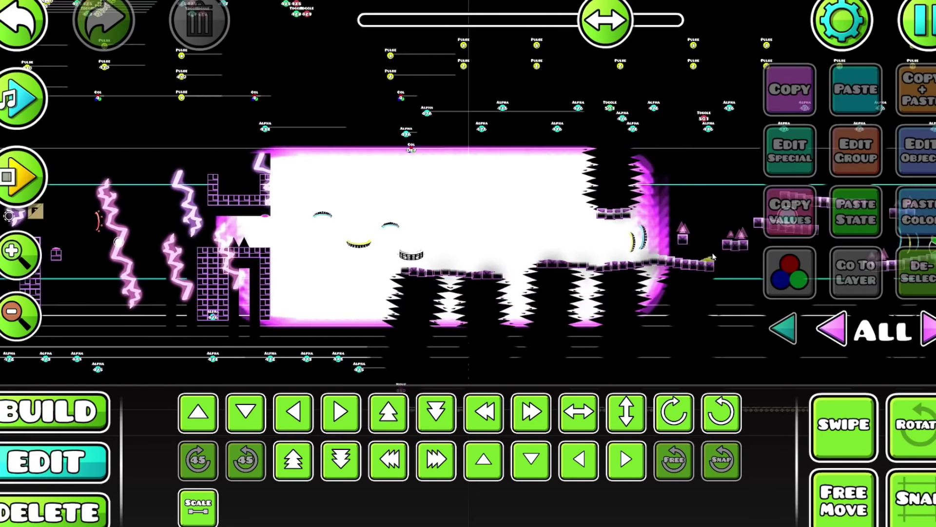
pyautogui.press('Return')
pyautogui.press('space')
pyautogui.press('space')
pyautogui.press('space')
pyautogui.press('space')
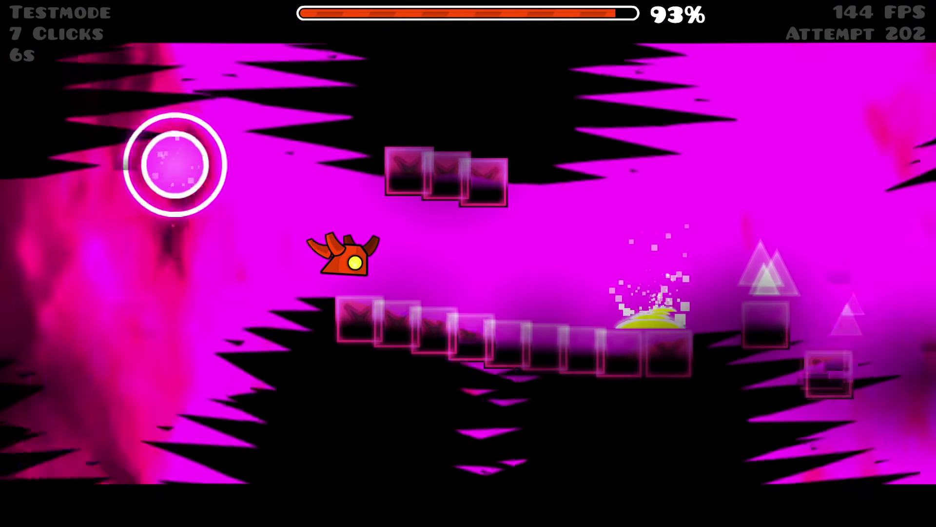
pyautogui.press('space')
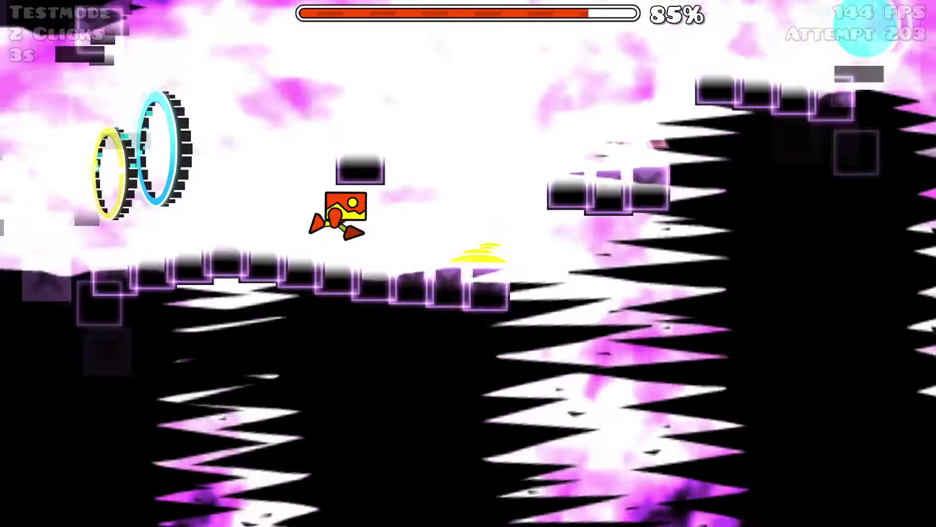
pyautogui.press('space')
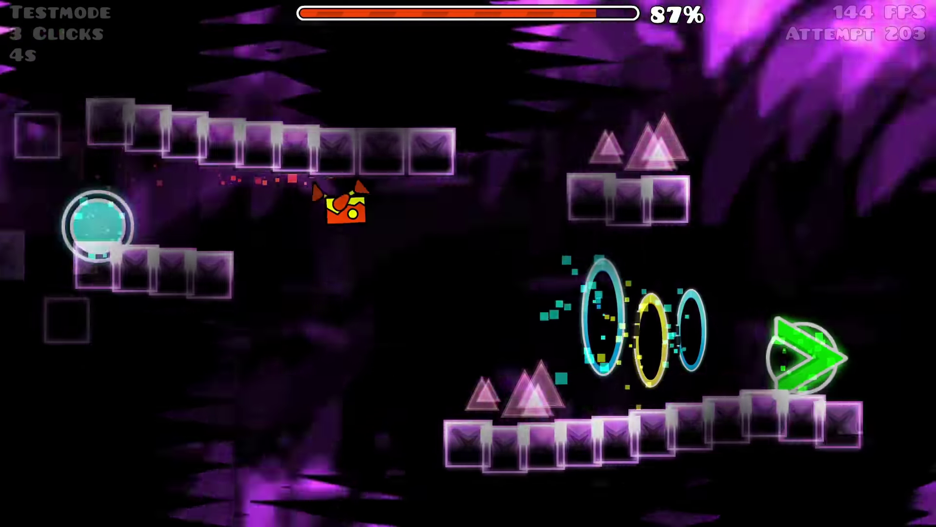
pyautogui.press('space')
pyautogui.press('space')
pyautogui.press('space')
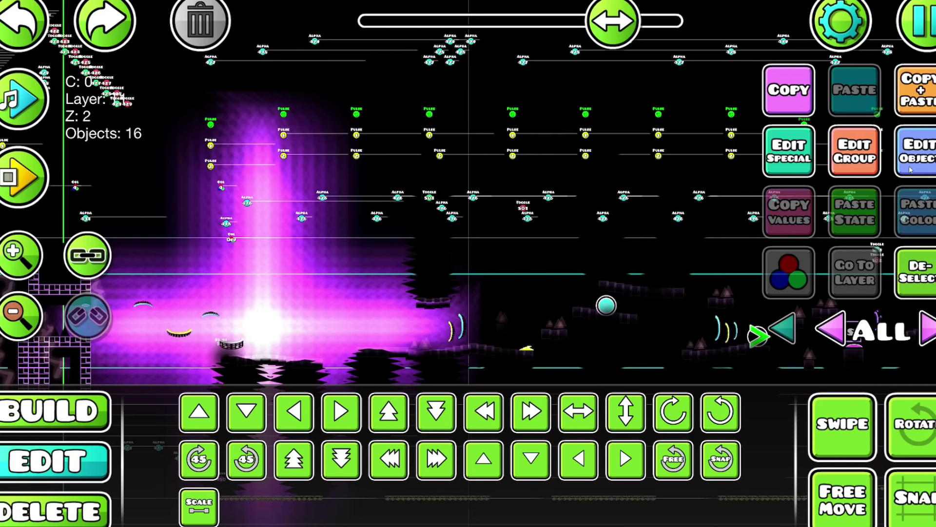
# Set the copied pulse triggers to target ID 9 with 0.20 fade in and 0.20 fade out.
pyautogui.click(910, 169)
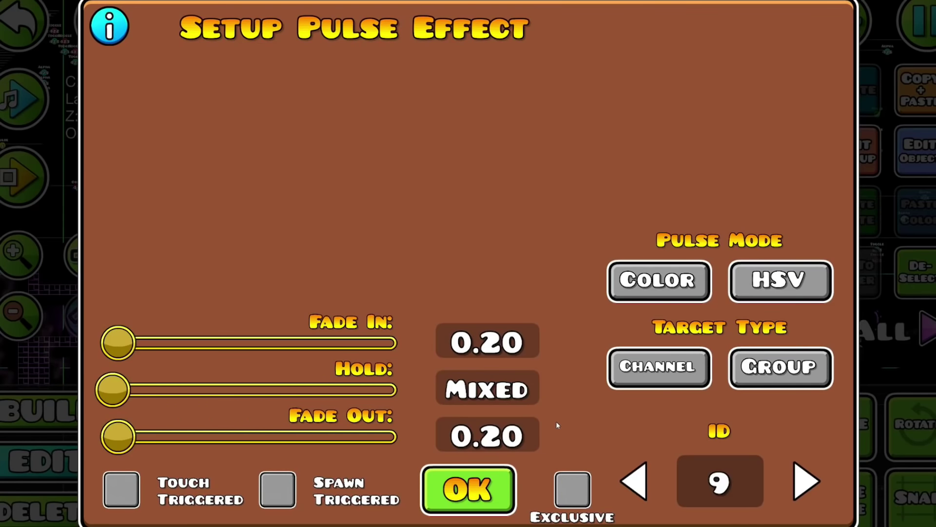
pyautogui.click(499, 486)
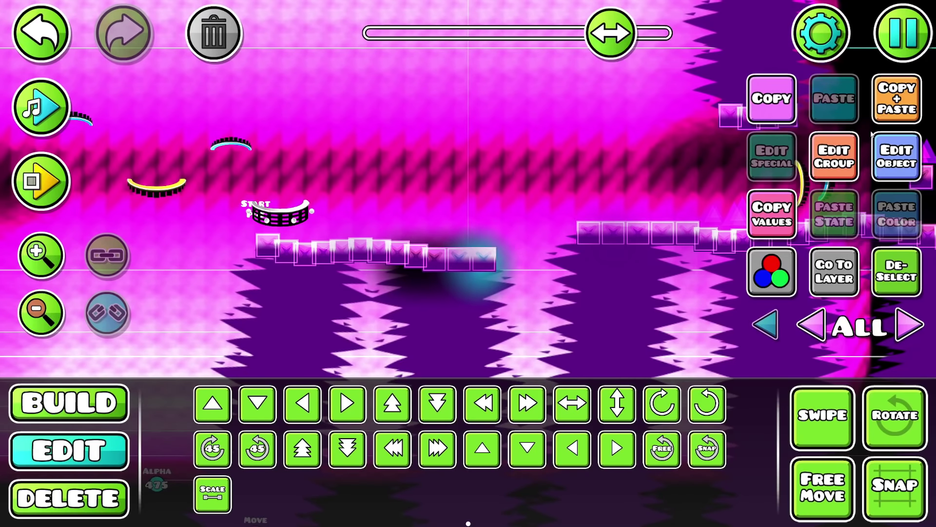
# Playtest the section again to check the pulsing of the spiked columns.
pyautogui.moveTo(591, 204); pyautogui.dragTo(688, 197)
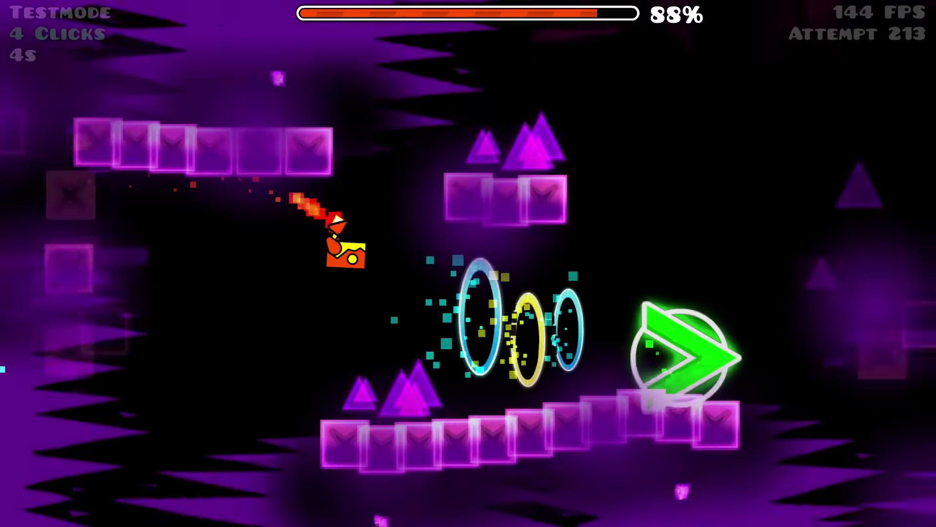
pyautogui.press('space')
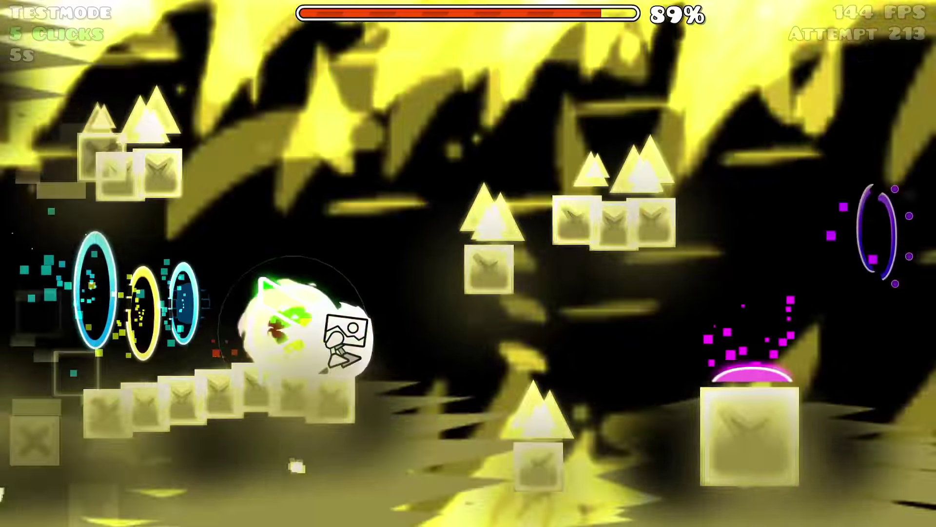
pyautogui.press('space')
pyautogui.press('space')
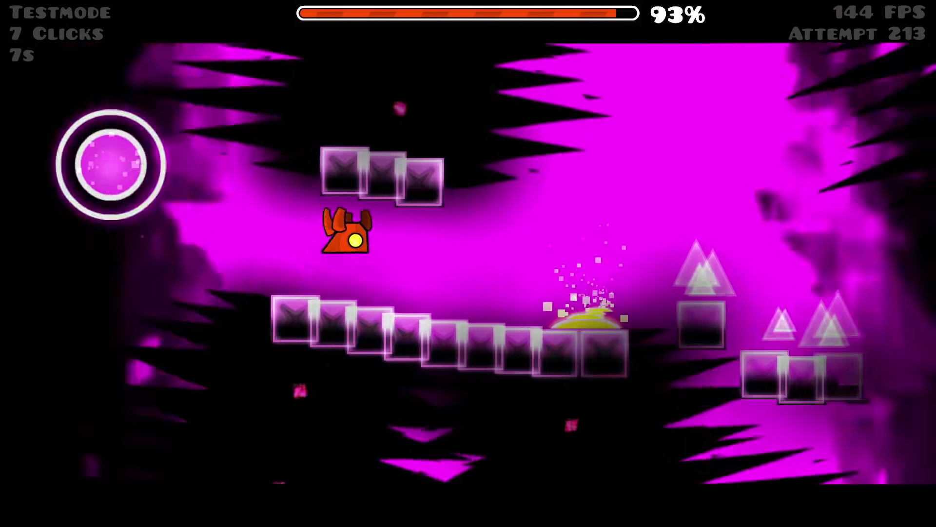
pyautogui.press('space')
pyautogui.press('space')
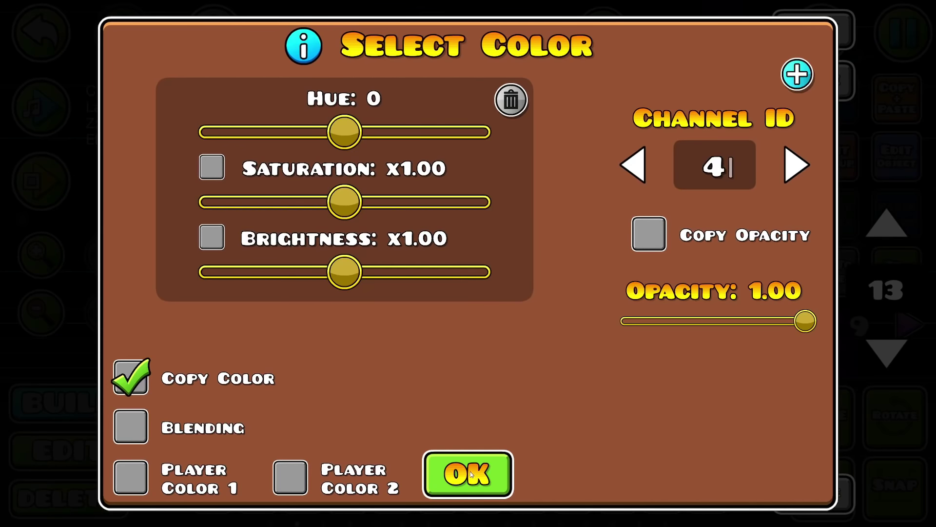
# Assign color channel 13 to the solid block on editor layer 9 and make it copy channel 4.
pyautogui.click(471, 474)
pyautogui.click(469, 445)
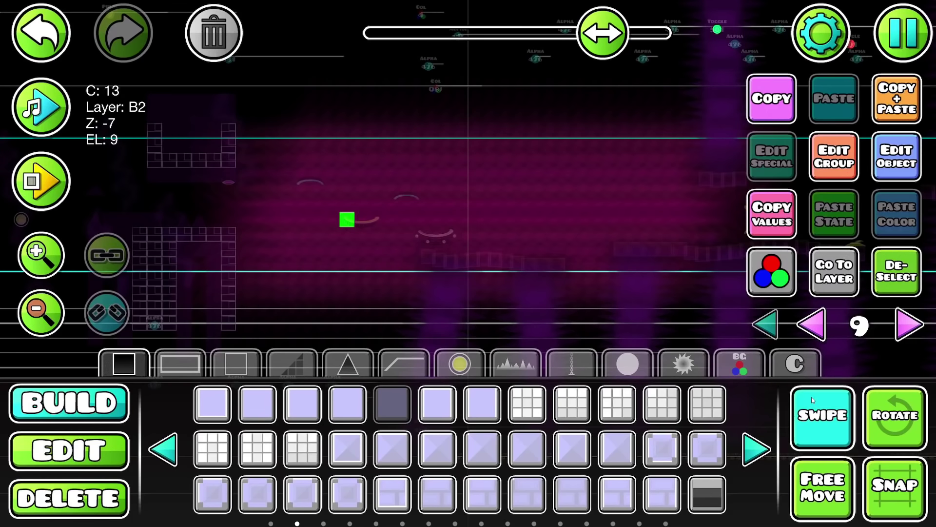
# Give the block column groups 480 and 503, Z layer B4 and Z order -26, with Don't Enter enabled.
pyautogui.click(72, 450)
pyautogui.moveTo(451, 192); pyautogui.dragTo(275, 371)
pyautogui.click(834, 156)
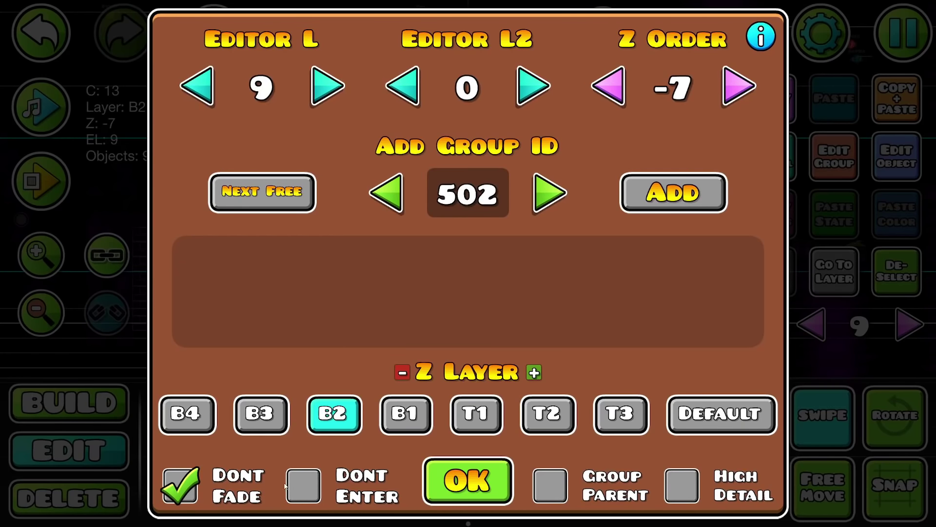
pyautogui.click(626, 80)
pyautogui.click(626, 79)
pyautogui.click(626, 79)
pyautogui.click(626, 79)
pyautogui.click(626, 80)
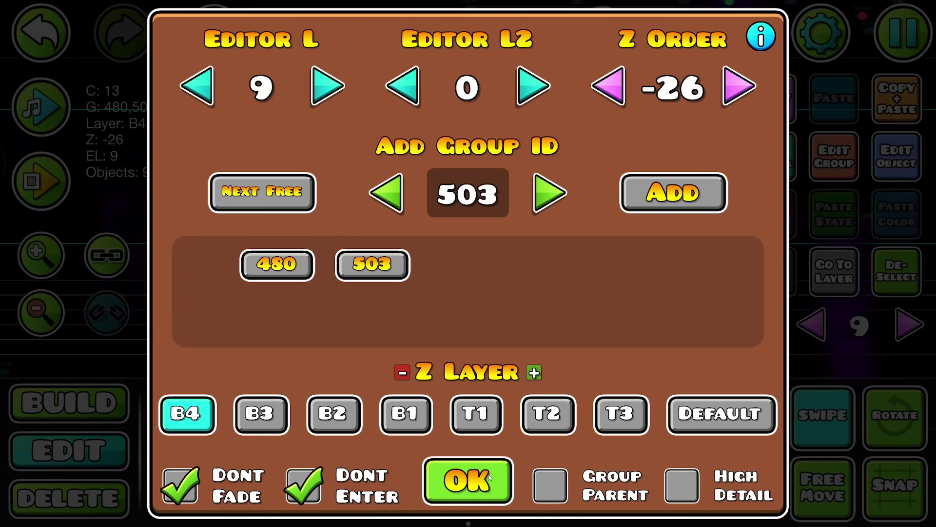
pyautogui.click(489, 477)
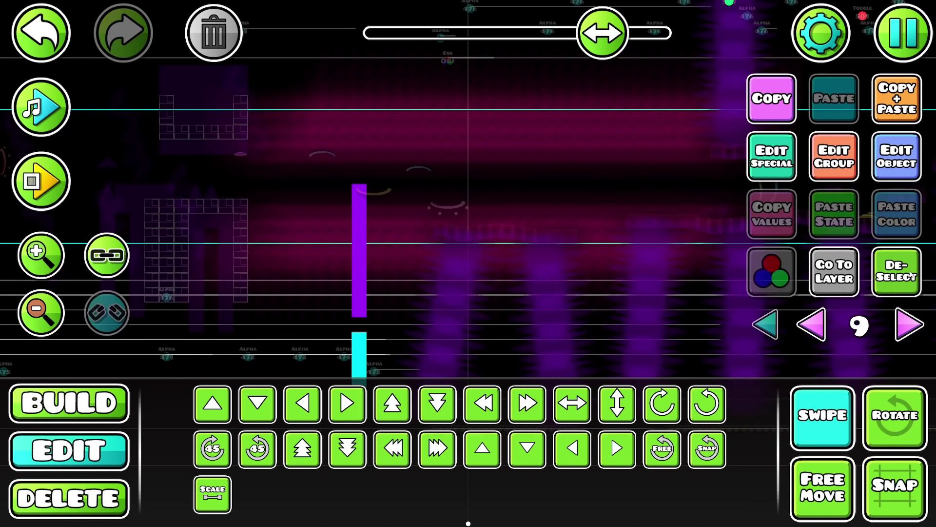
# Add a second block column topped with a slope beside the first column.
pyautogui.click(911, 275)
pyautogui.click(360, 195)
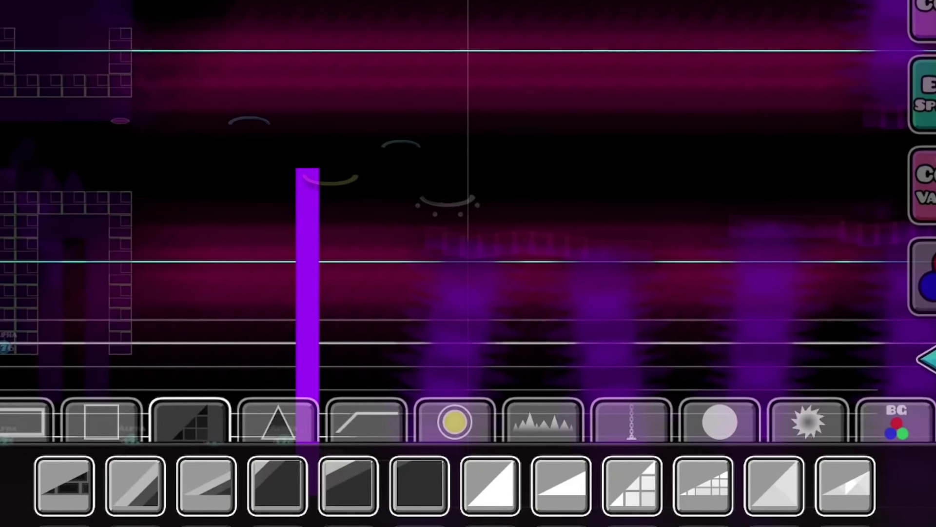
pyautogui.moveTo(340, 141); pyautogui.dragTo(368, 256)
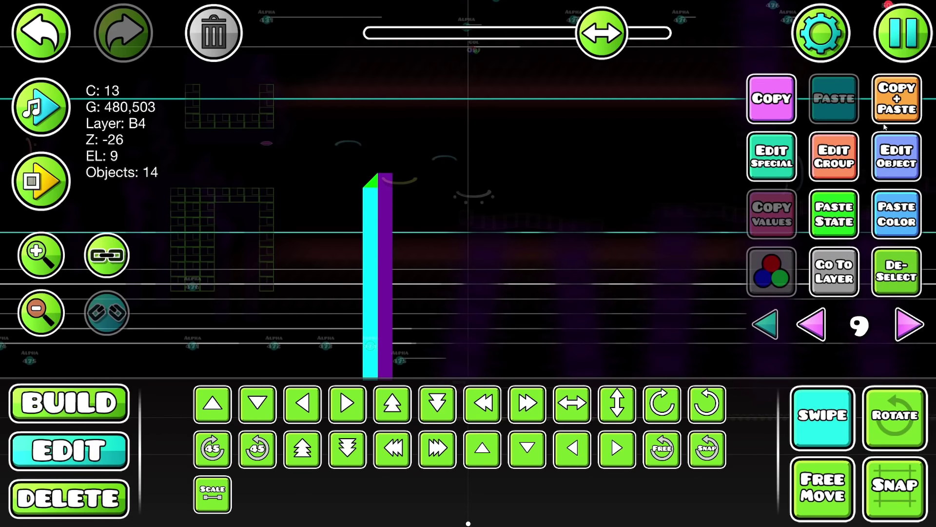
# Adjust the HSV of the slope-topped side column's detail color on channel 13.
pyautogui.click(896, 154)
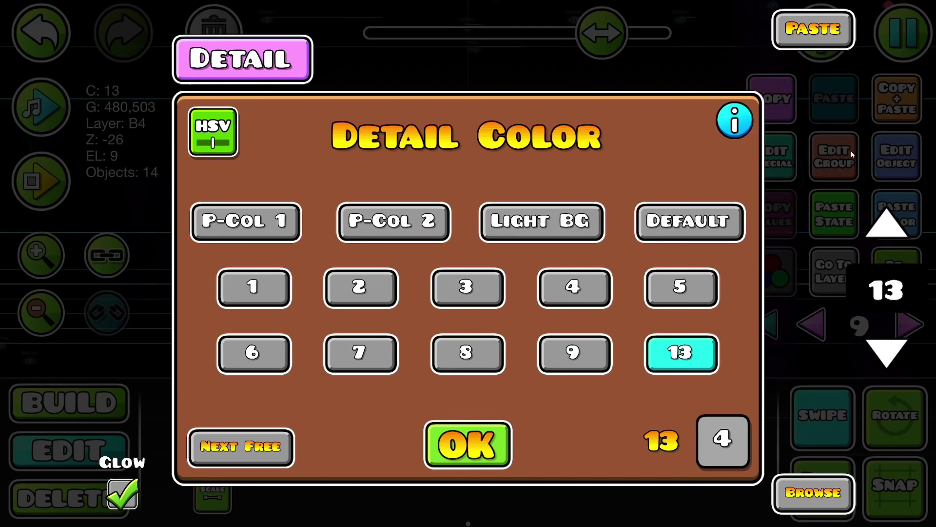
pyautogui.click(202, 137)
pyautogui.click(468, 429)
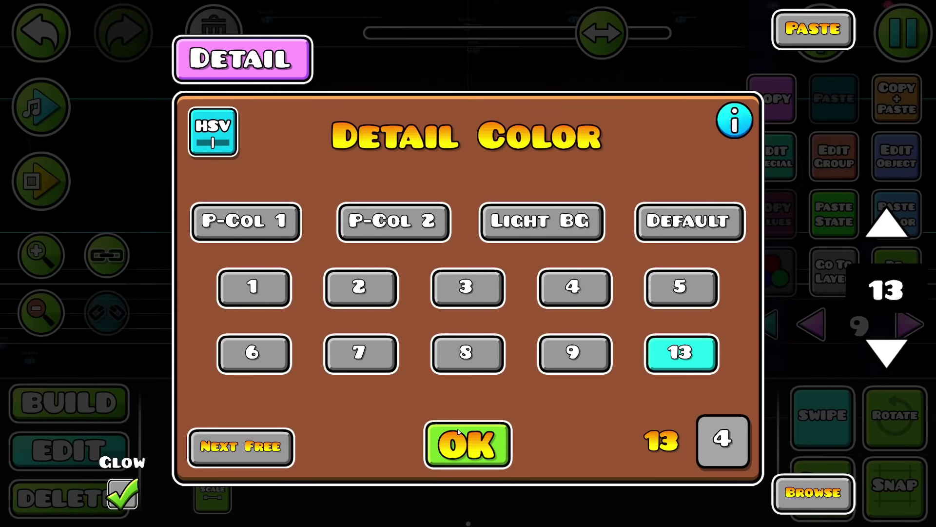
pyautogui.click(469, 443)
# Check the pillar with all editor layers shown and set channel 13's copied color to brightness -0.12.
pyautogui.click(767, 325)
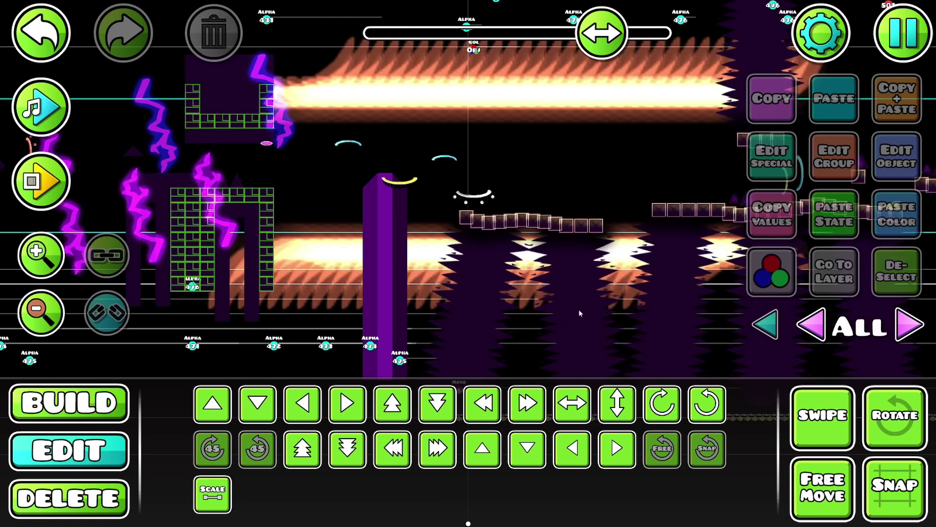
pyautogui.moveTo(620, 326); pyautogui.dragTo(530, 334)
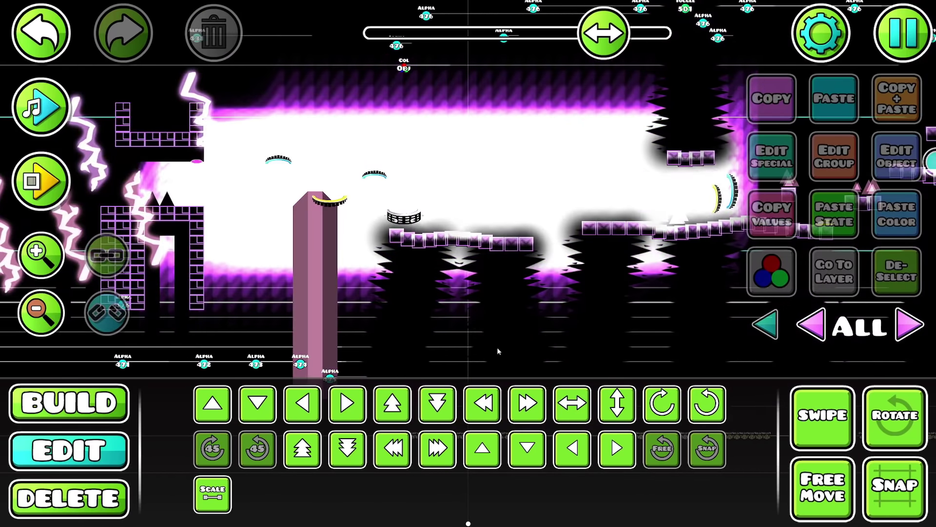
pyautogui.scroll(-2, 529, 331)
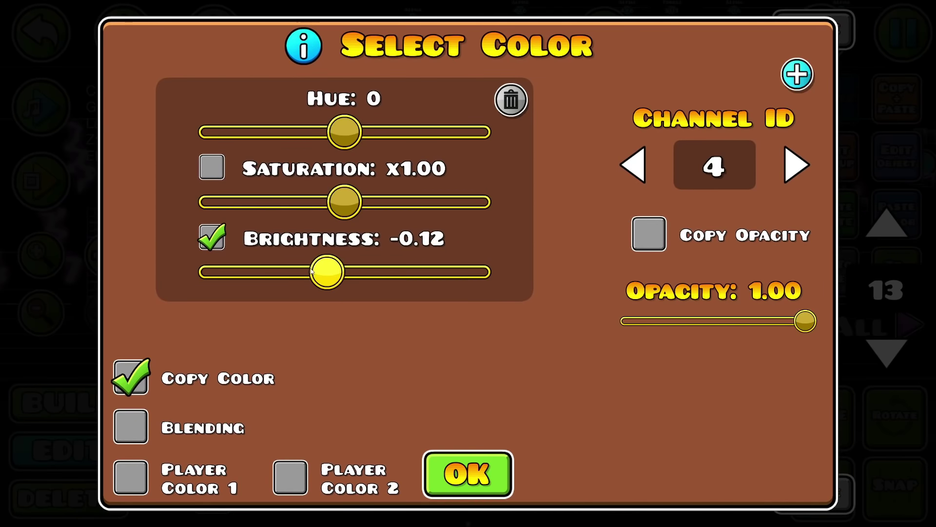
pyautogui.click(467, 473)
pyautogui.click(471, 461)
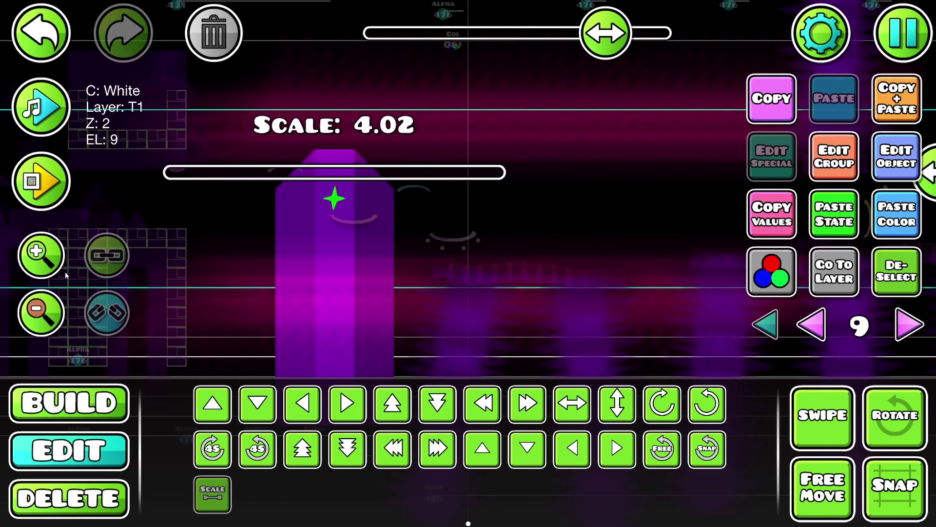
# Duplicate the pillar sideways into a row of three, add star sparkles near the tops, and edit the pillars' groups.
pyautogui.click(41, 312)
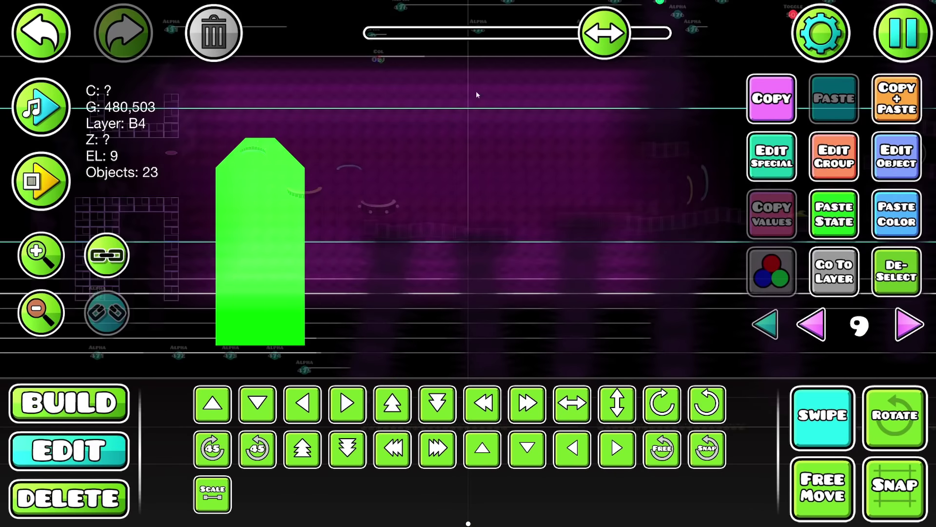
pyautogui.click(817, 163)
pyautogui.click(497, 471)
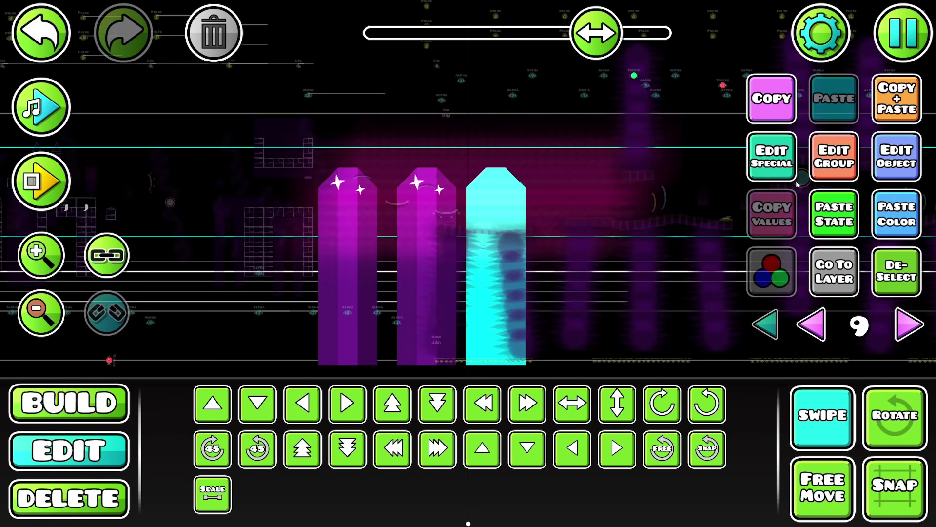
pyautogui.click(819, 165)
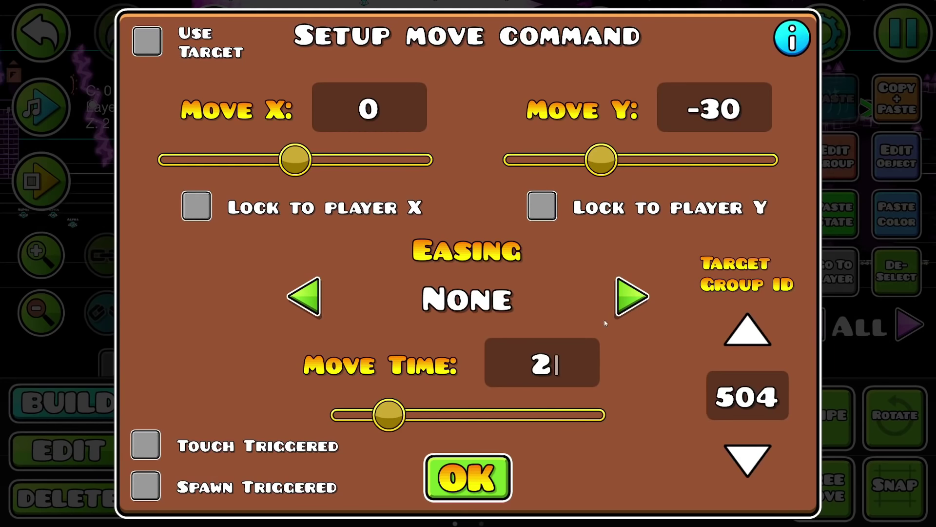
# Set up move triggers for group 504 with Ease In Out over 2 seconds, one with Move Y -30 and a copy with Move Y 60.
pyautogui.click(630, 294)
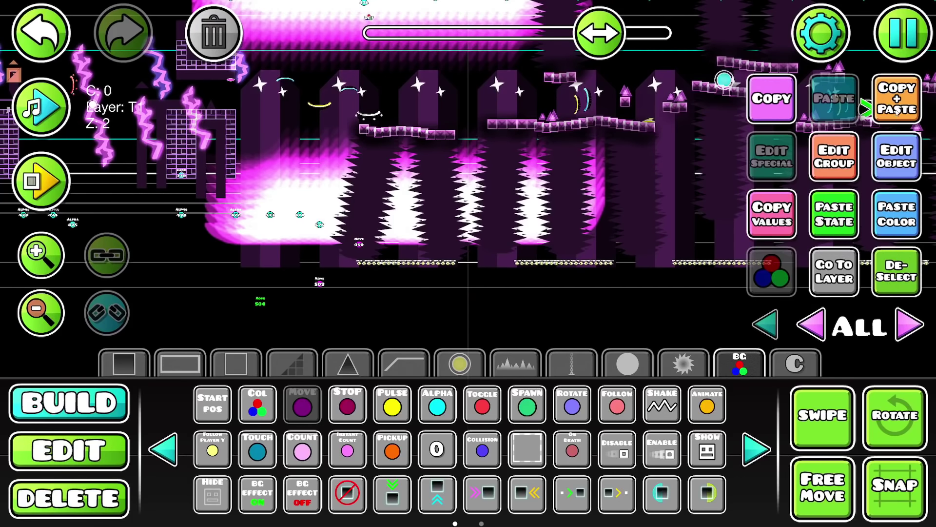
pyautogui.scroll(5, 226, 244)
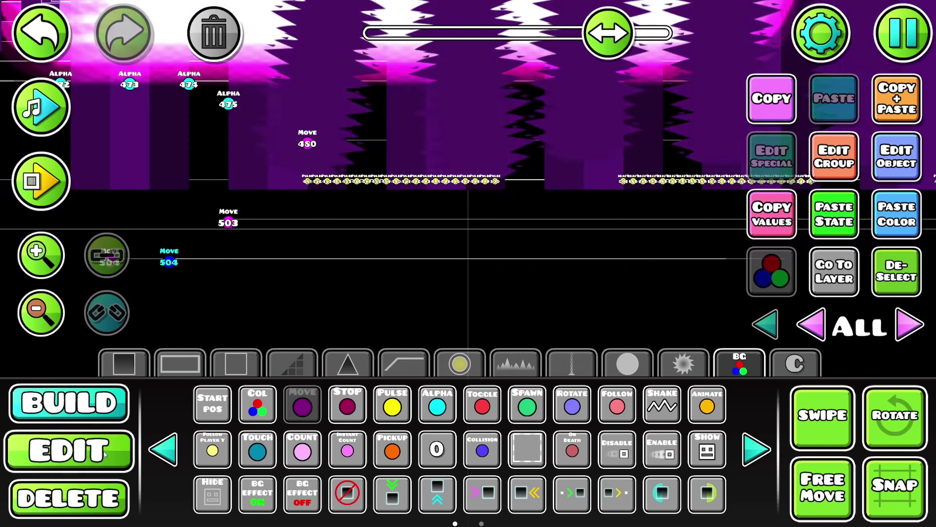
pyautogui.click(105, 454)
pyautogui.click(420, 453)
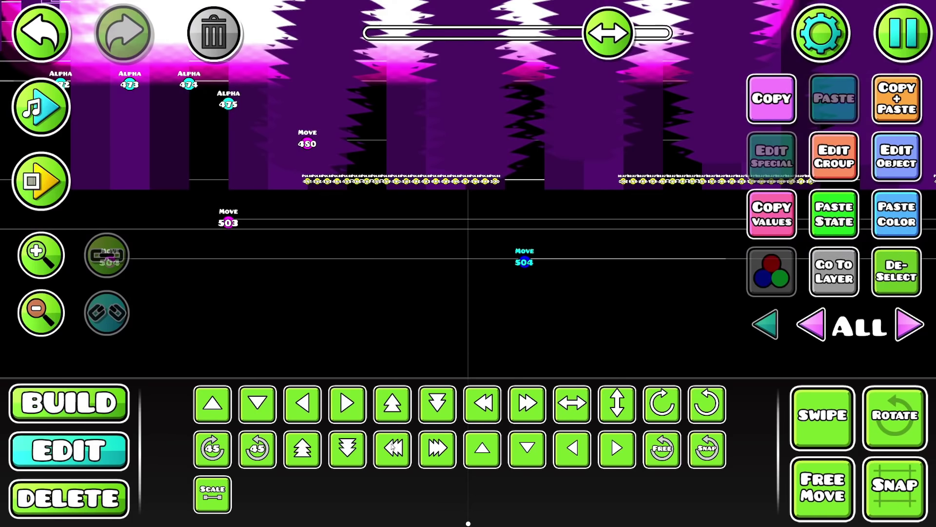
pyautogui.moveTo(648, 298); pyautogui.dragTo(561, 303)
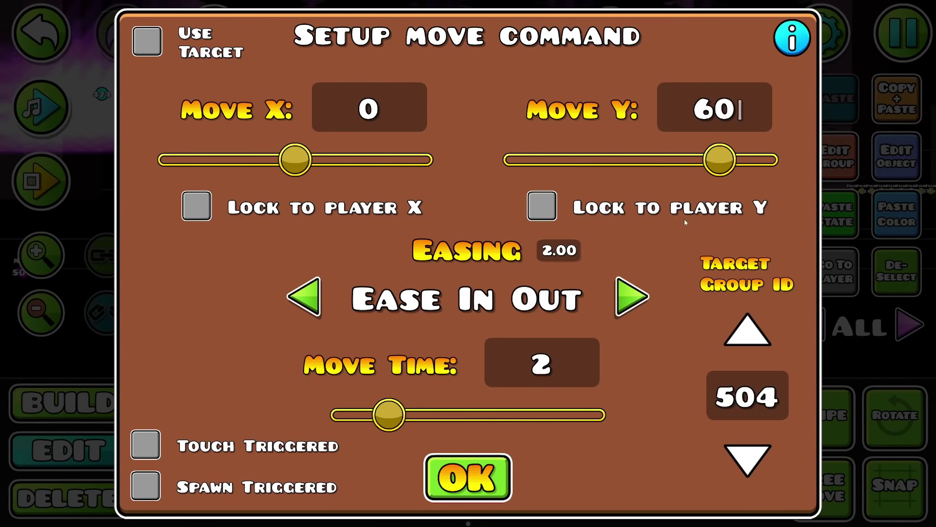
pyautogui.click(477, 481)
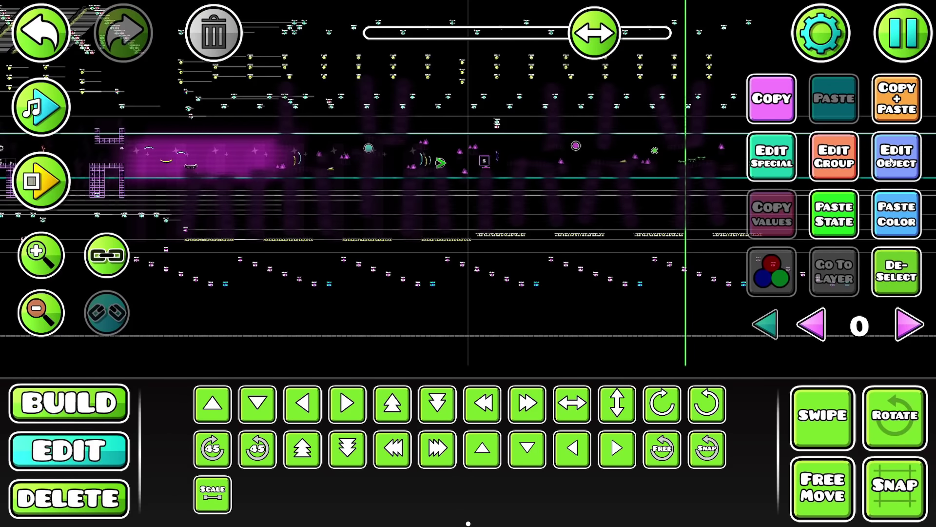
# Edit the shared settings of the selected move triggers at the end of each repeated trigger row.
pyautogui.click(891, 161)
pyautogui.click(476, 476)
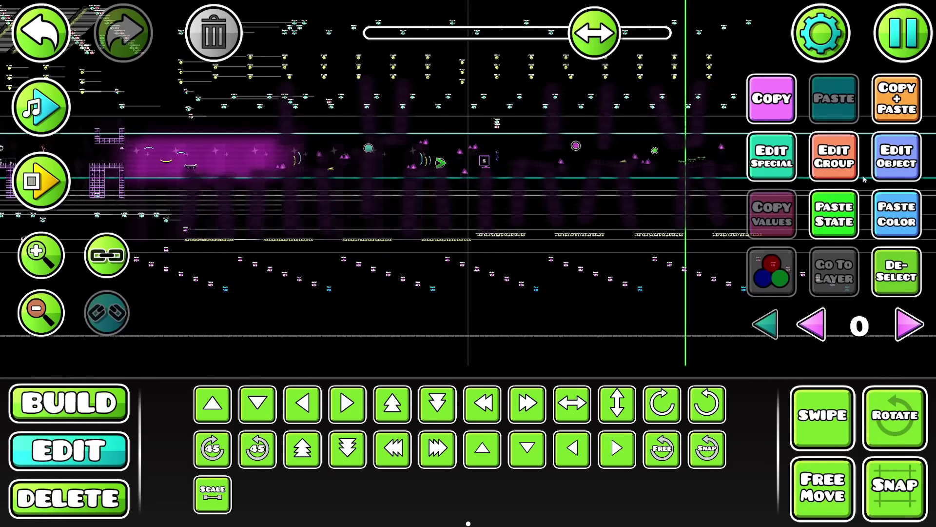
pyautogui.click(900, 160)
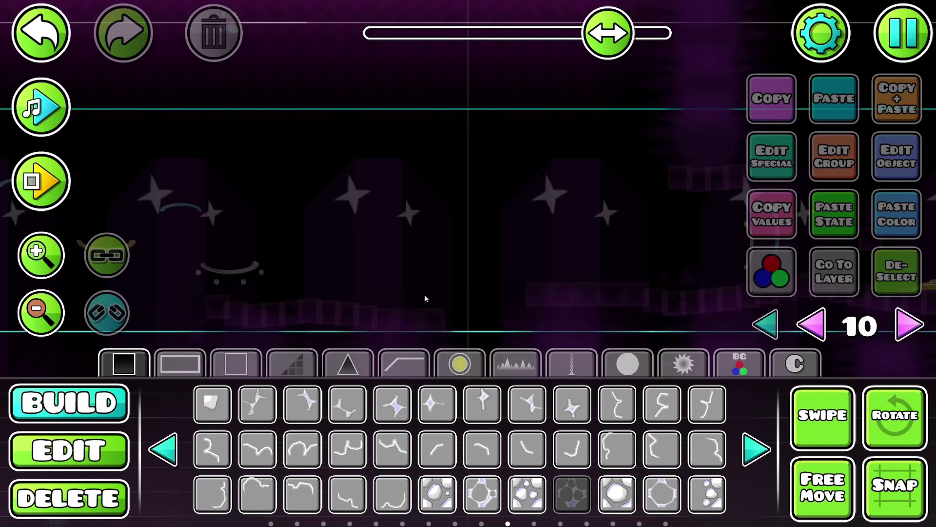
# Place a two-by-two cluster of cell-pattern blocks on editor layer 10, set its base color to channel 4, and open its group settings.
pyautogui.click(422, 296)
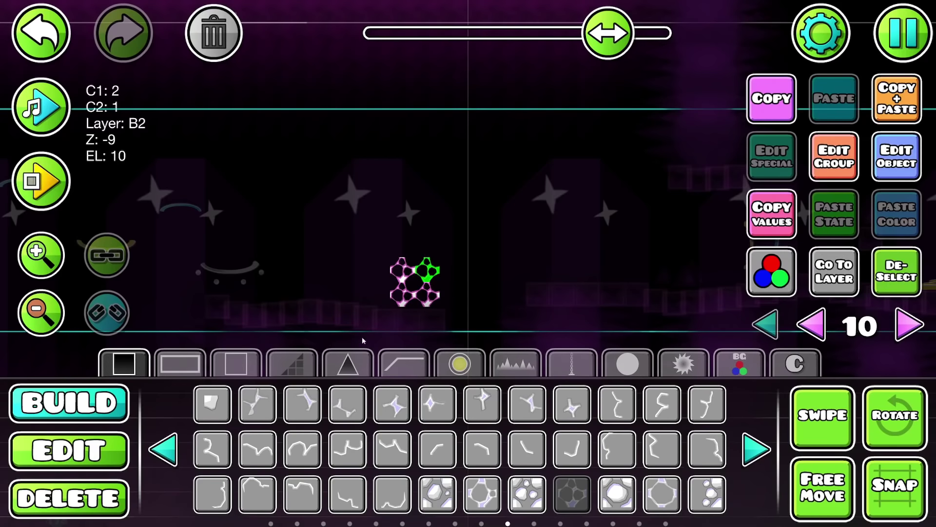
pyautogui.press('2')
pyautogui.hotkey('ctrl', 'a')
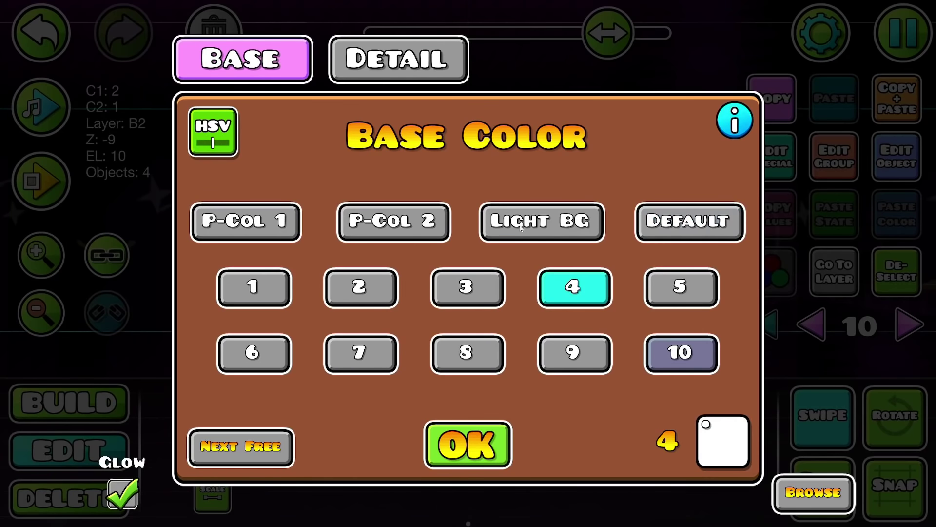
pyautogui.click(466, 441)
pyautogui.click(833, 156)
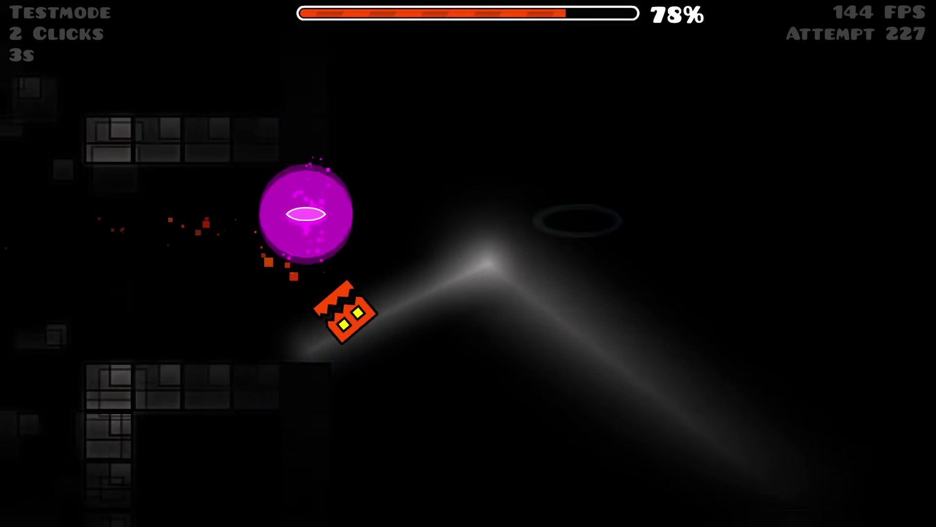
# Playtest the purple section to check the moving pillars and the cell-pattern background.
pyautogui.press('space')
pyautogui.press('space')
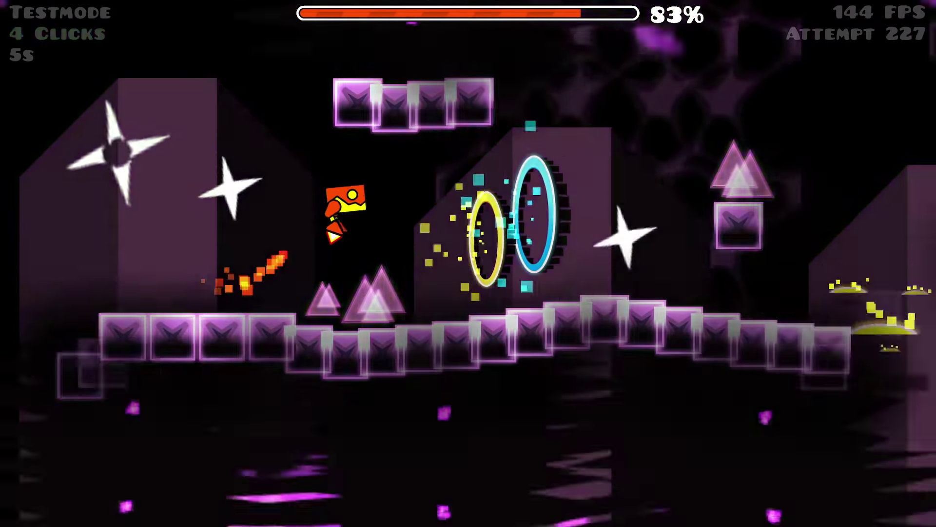
pyautogui.press('space')
pyautogui.press('space')
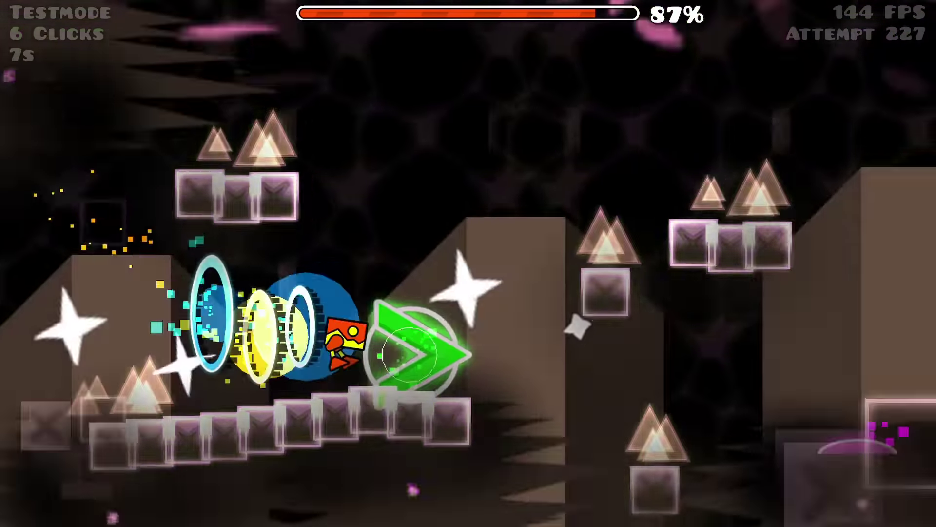
pyautogui.press('space')
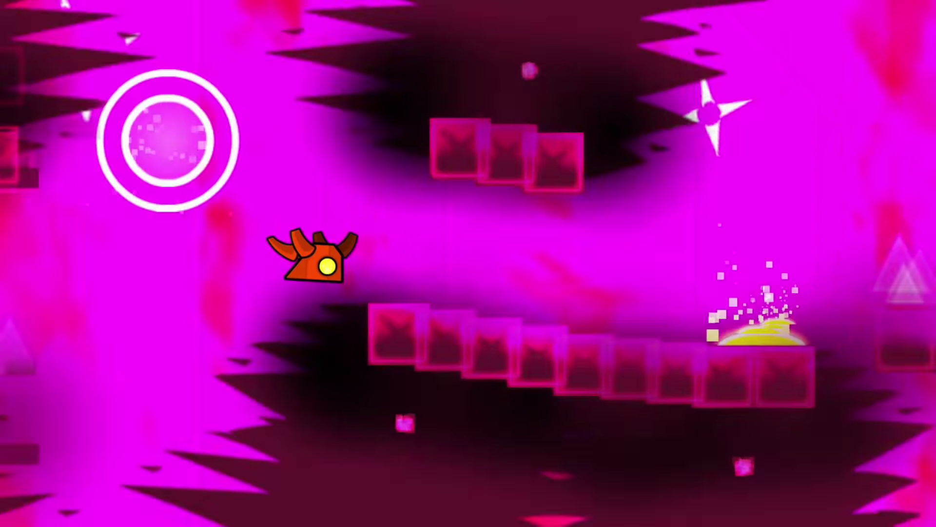
pyautogui.press('space')
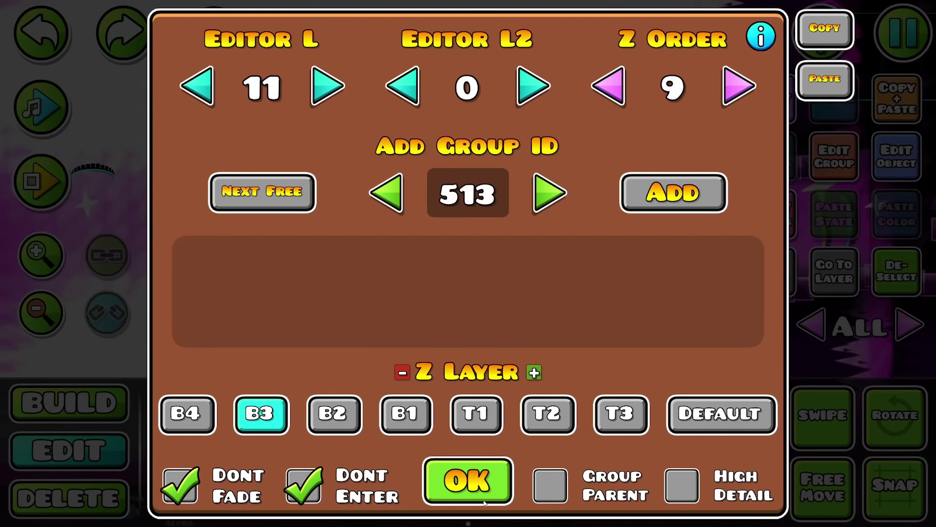
# Put the selected decoration on editor layer 11, Z layer B3, Z order 9 with Don't Fade and Don't Enter, using detail color channel 9.
pyautogui.click(484, 500)
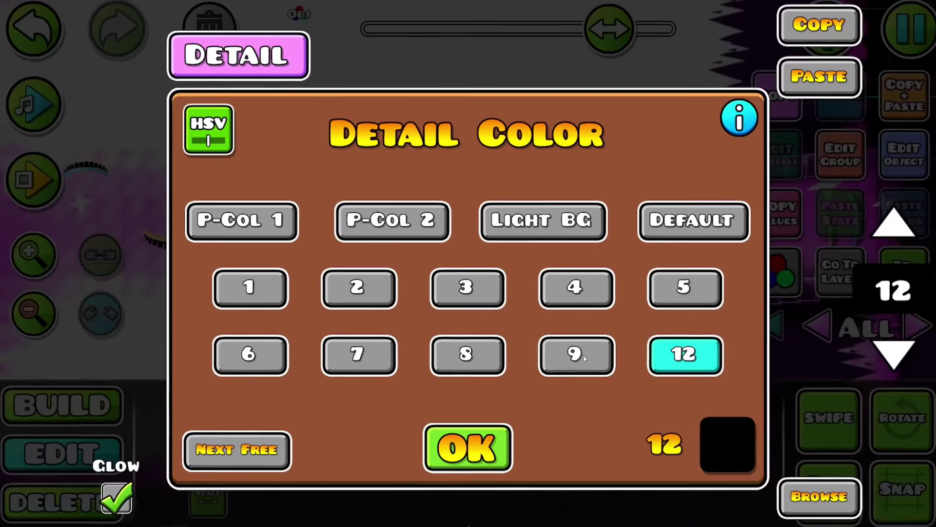
pyautogui.click(580, 355)
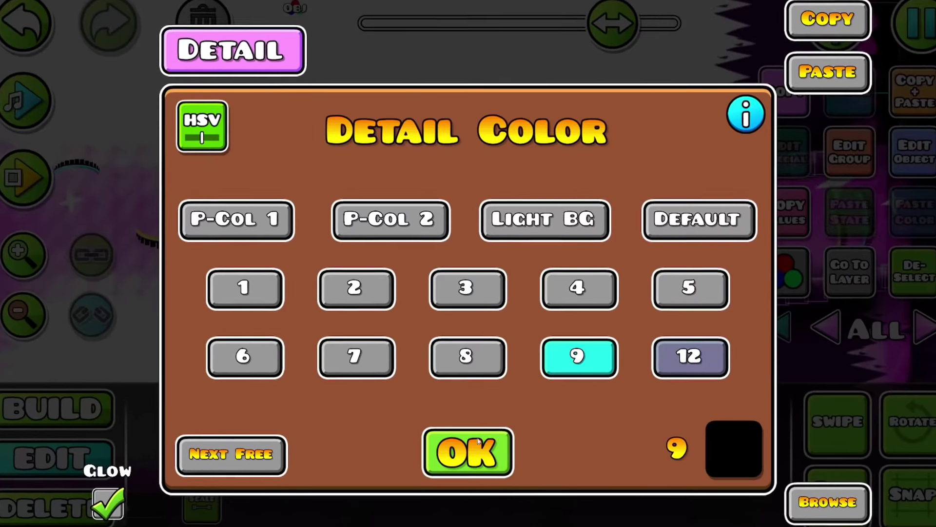
pyautogui.click(468, 445)
# Give the animated circle at the star group 513, Z layer B3 and Z order 5, with randomized start and animation speed 0.10.
pyautogui.click(833, 159)
pyautogui.click(764, 69)
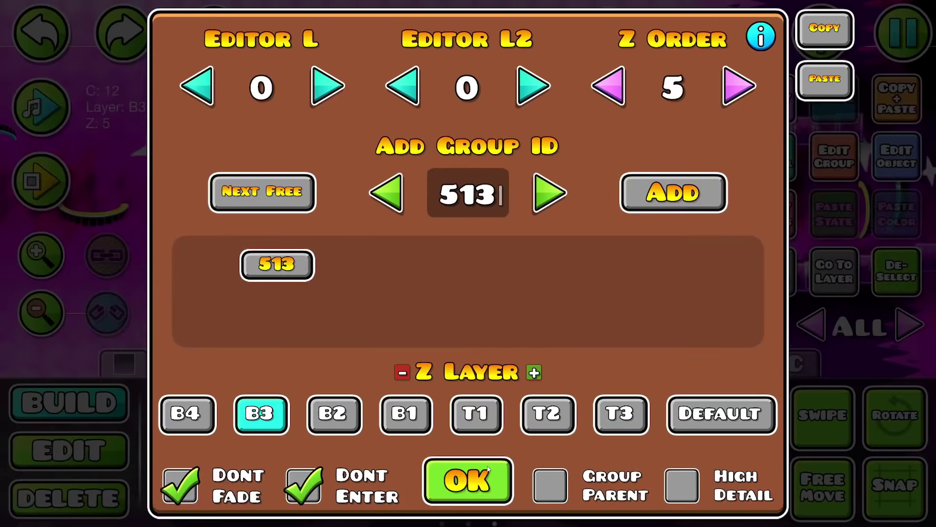
pyautogui.click(466, 481)
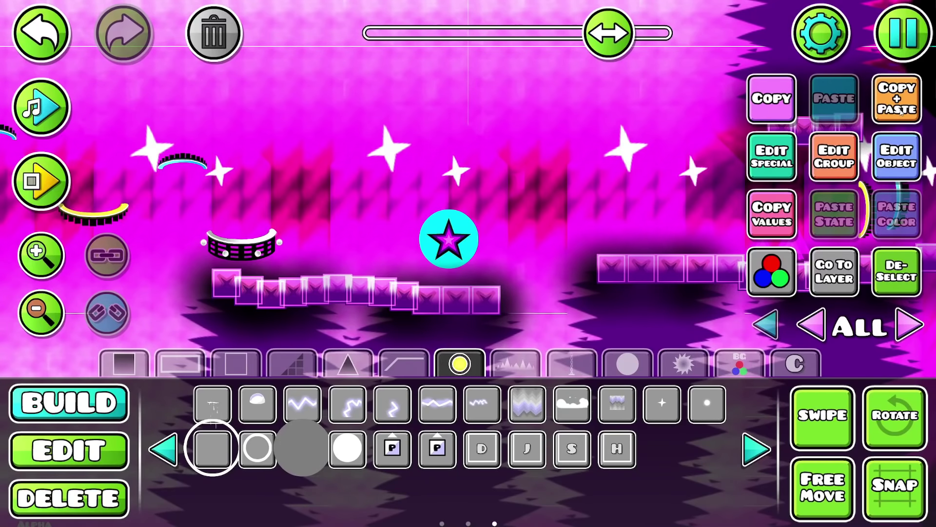
pyautogui.click(773, 165)
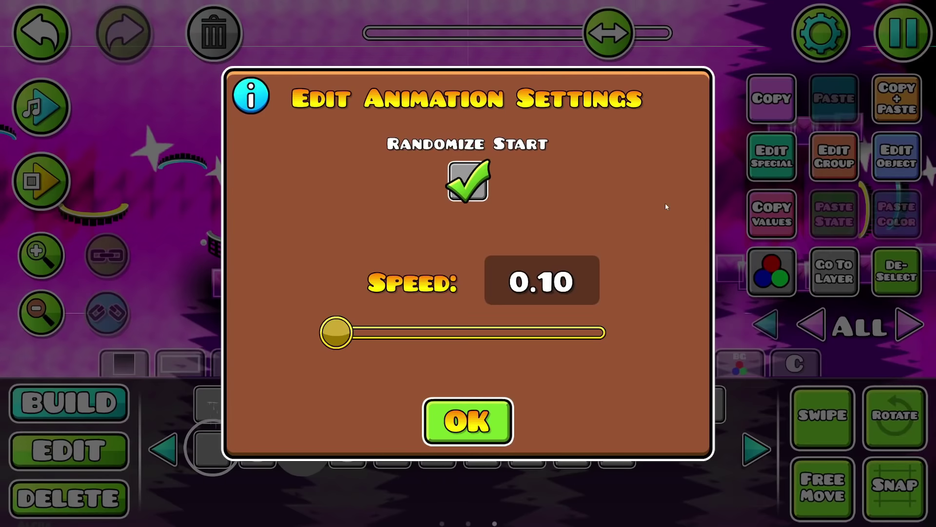
pyautogui.click(477, 423)
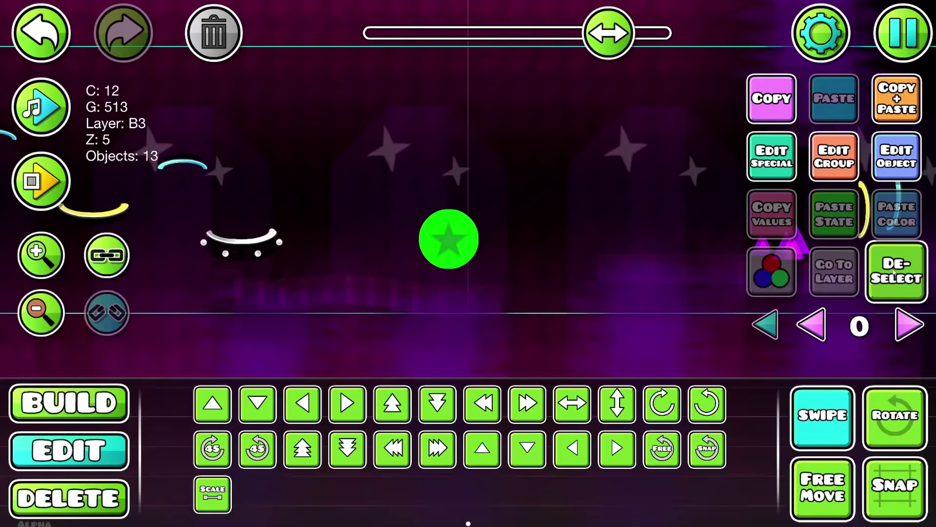
# Deselect the star's circle effects and playtest the section to check the star decoration.
pyautogui.click(729, 268)
pyautogui.click(650, 301)
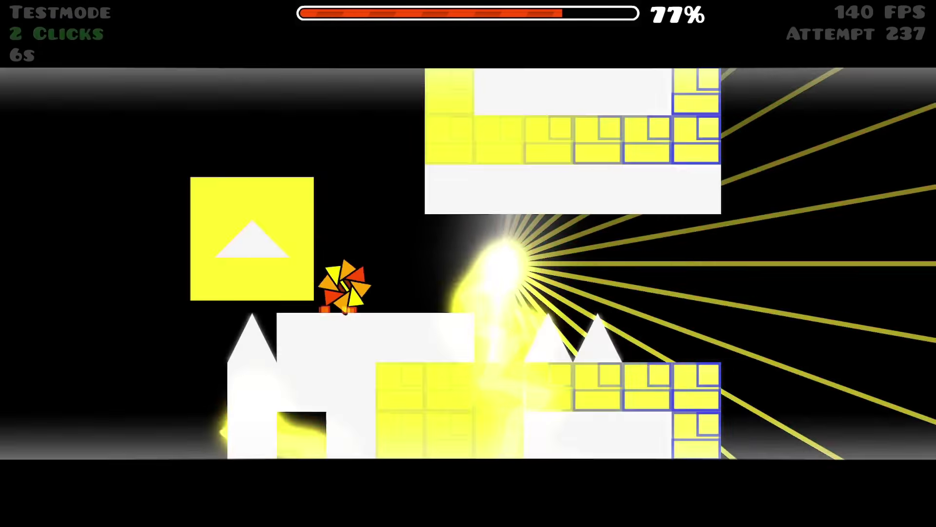
pyautogui.press('space')
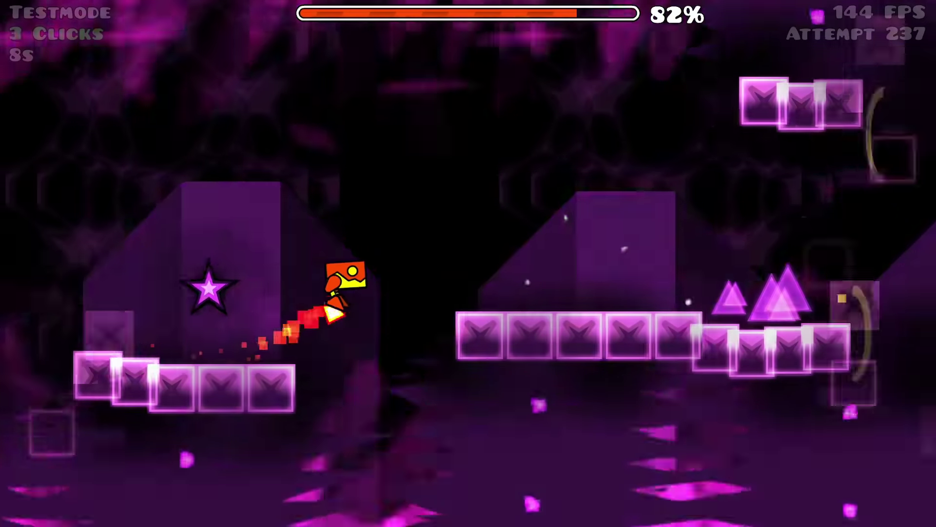
pyautogui.press('space')
pyautogui.press('space')
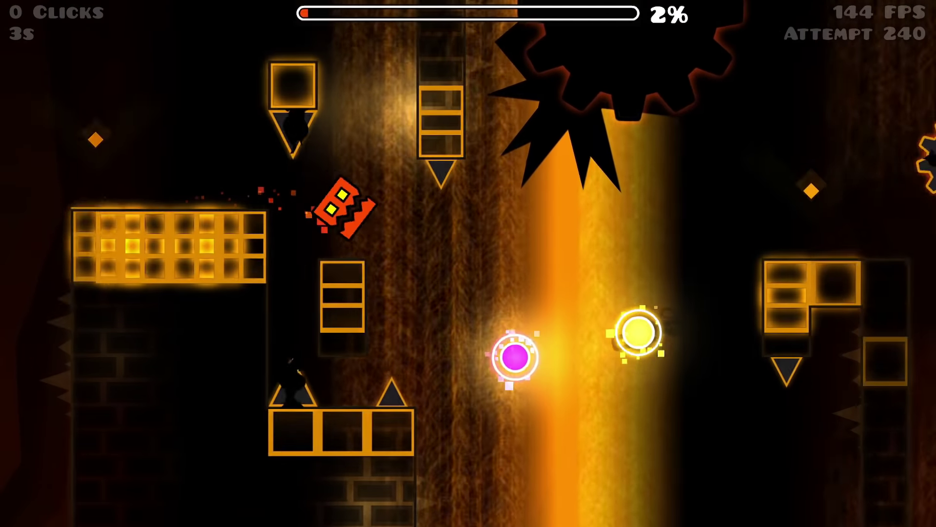
# Play the full level from its beginning through the decorated purple section to review the result in context.
pyautogui.press('space')
pyautogui.press('space')
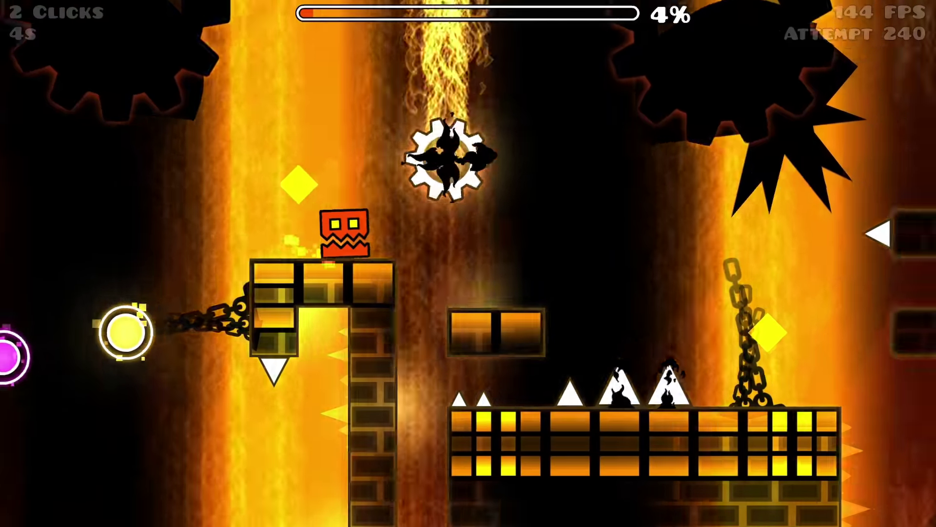
pyautogui.press('space')
pyautogui.press('space')
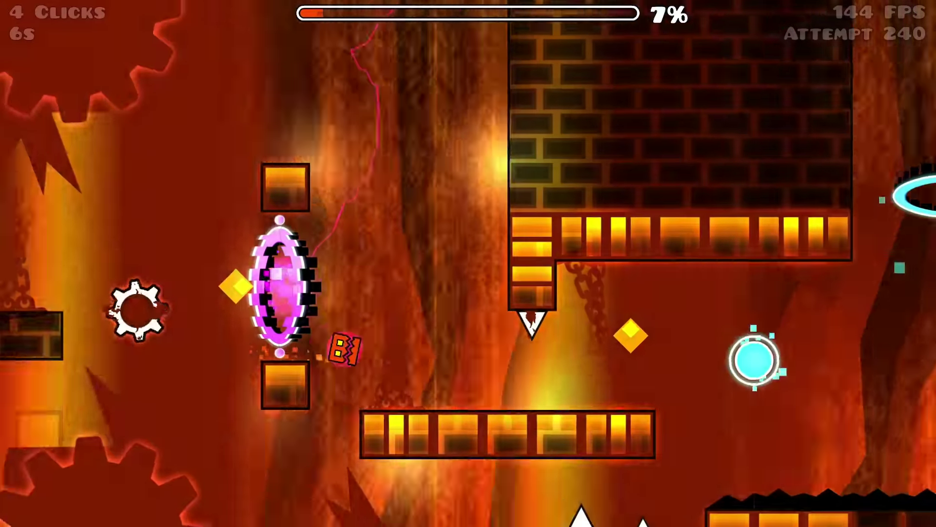
pyautogui.press('space')
pyautogui.press('space')
pyautogui.press('space')
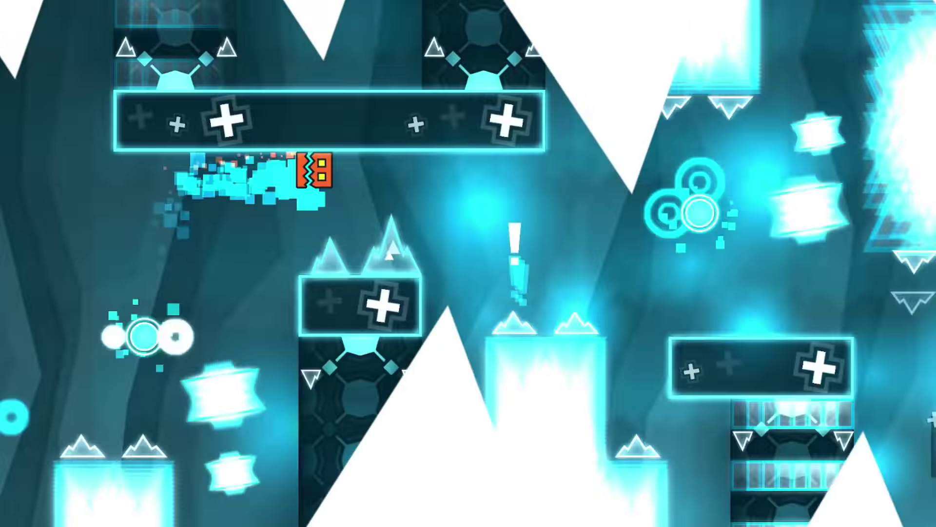
pyautogui.press('space')
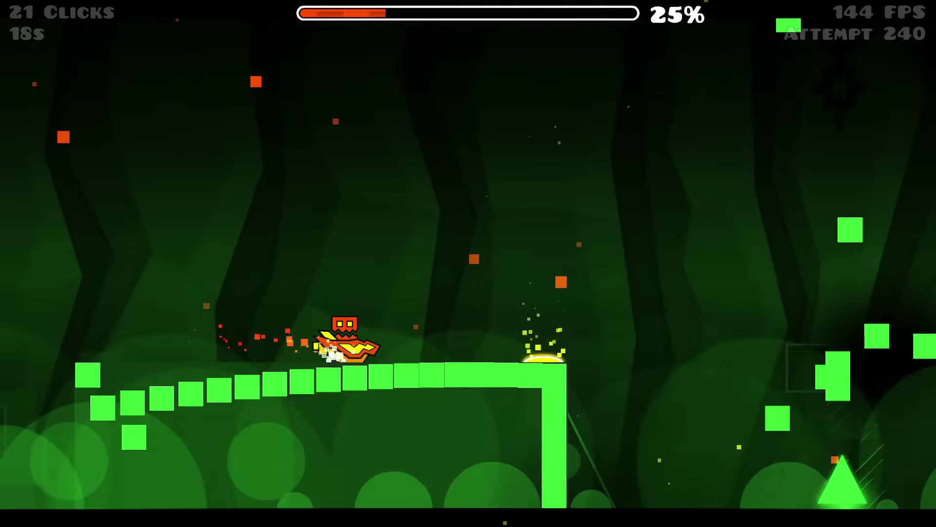
pyautogui.press('space')
pyautogui.press('space')
pyautogui.press('space')
pyautogui.press('space')
pyautogui.press('space')
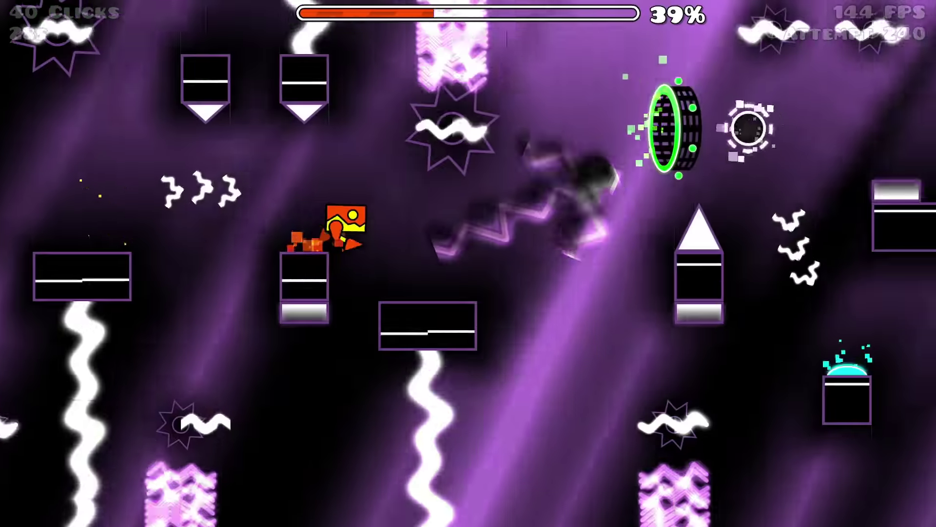
pyautogui.press('space')
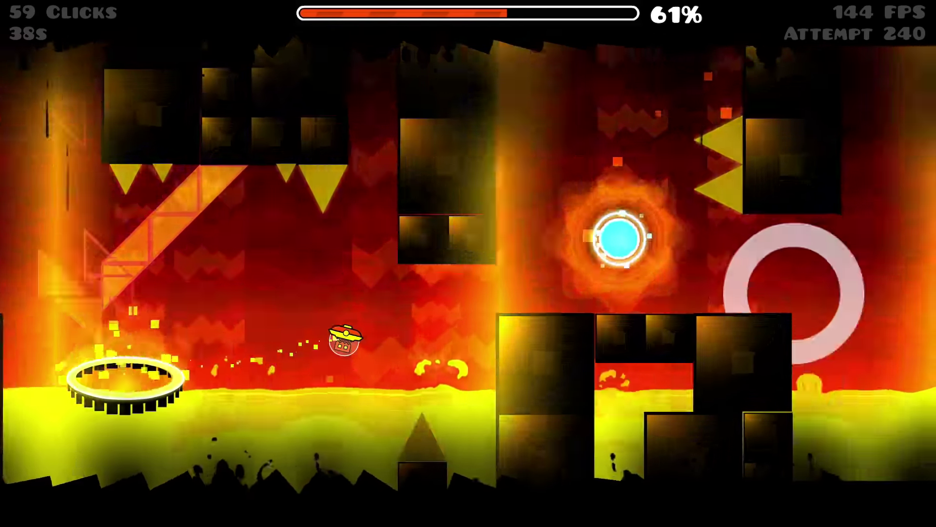
pyautogui.press('space')
pyautogui.press('space')
pyautogui.press('space')
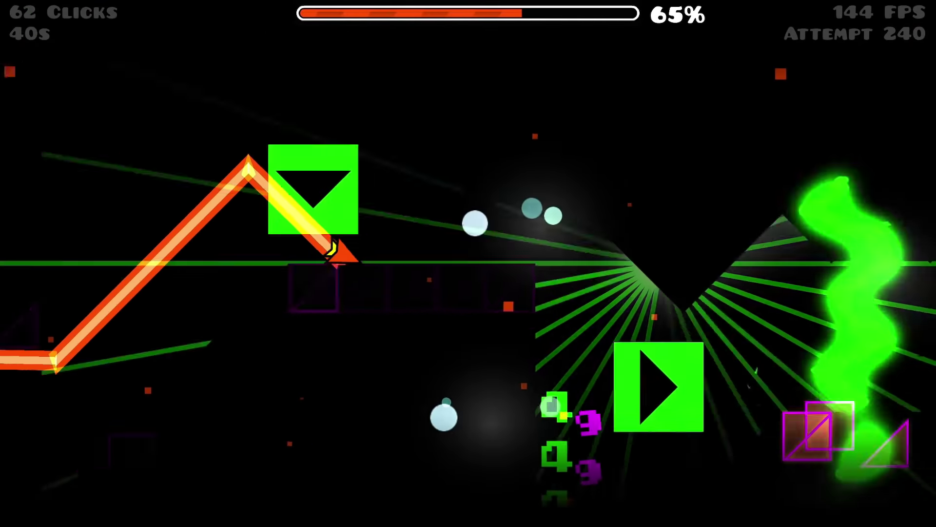
pyautogui.press('space')
pyautogui.press('space')
pyautogui.press('space')
pyautogui.press('space')
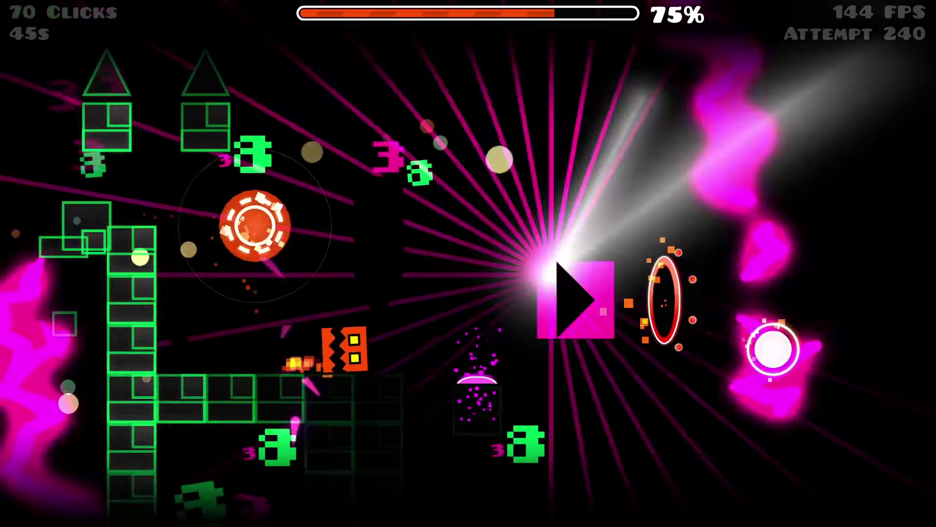
pyautogui.press('space')
pyautogui.press('space')
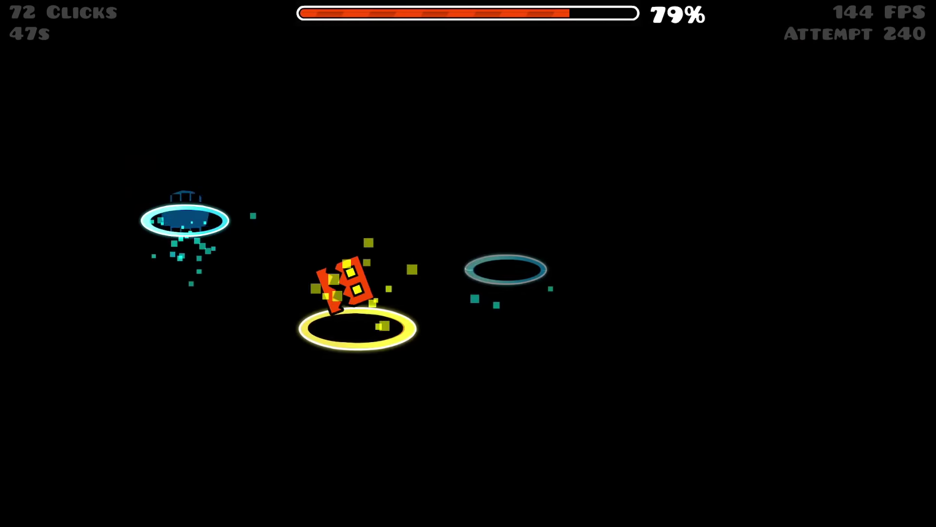
pyautogui.press('space')
pyautogui.press('space')
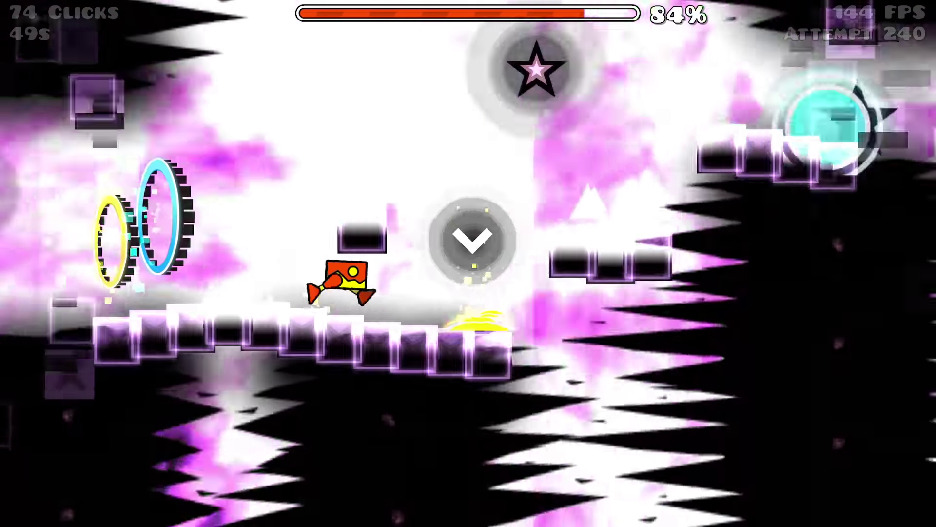
pyautogui.press('space')
pyautogui.press('space')
pyautogui.press('space')
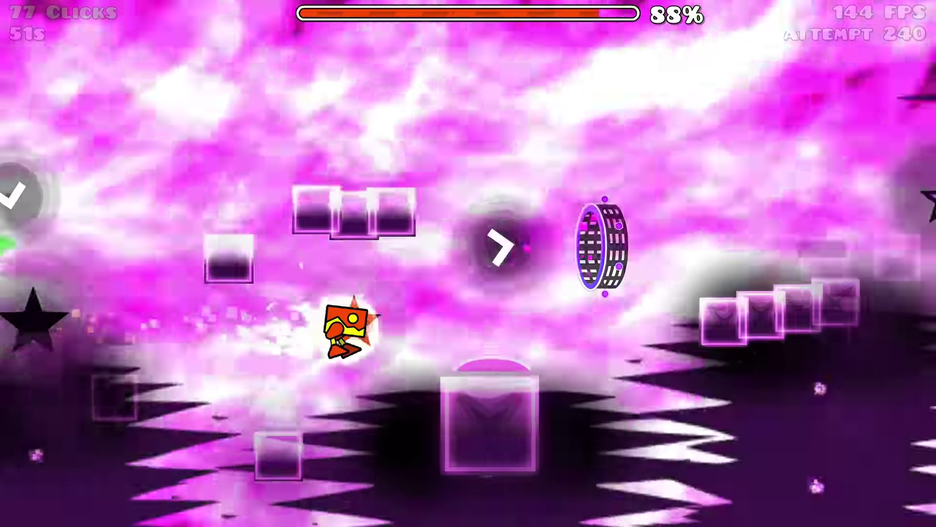
pyautogui.press('space')
pyautogui.press('space')
pyautogui.press('space')
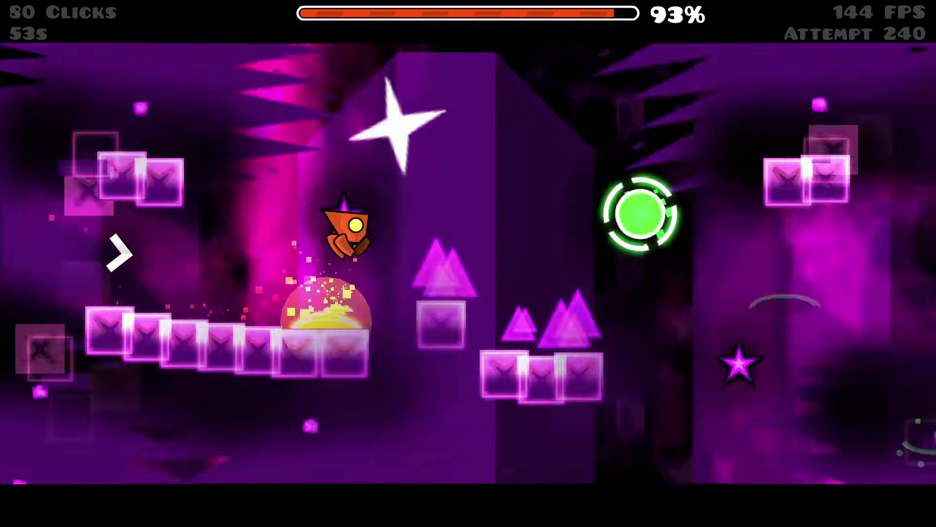
pyautogui.press('space')
pyautogui.press('space')
pyautogui.press('space')
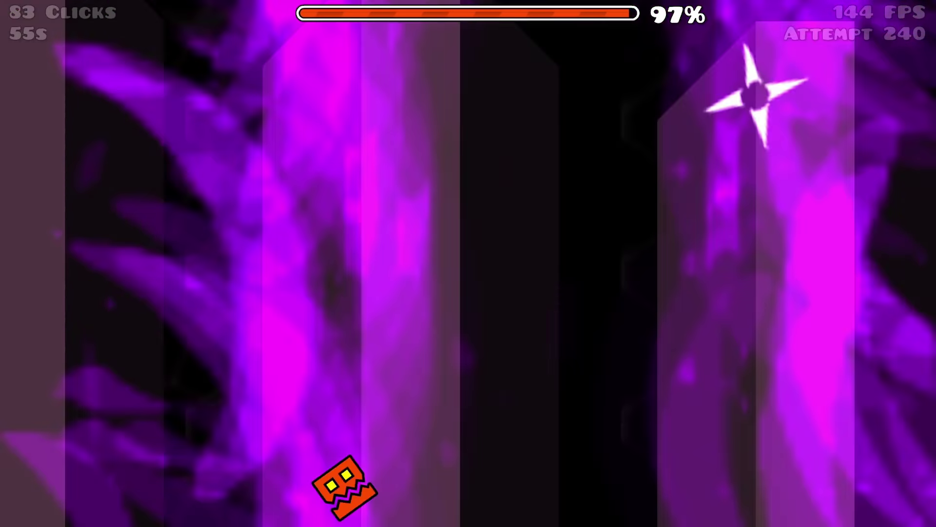